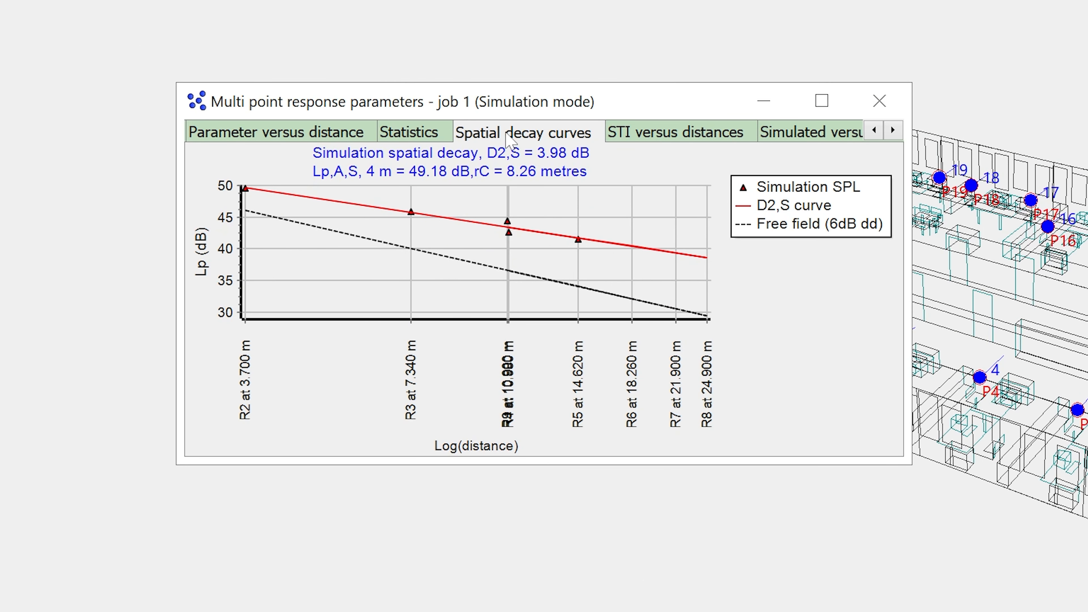
{"action": "left_click", "coordinate": [437, 131]}
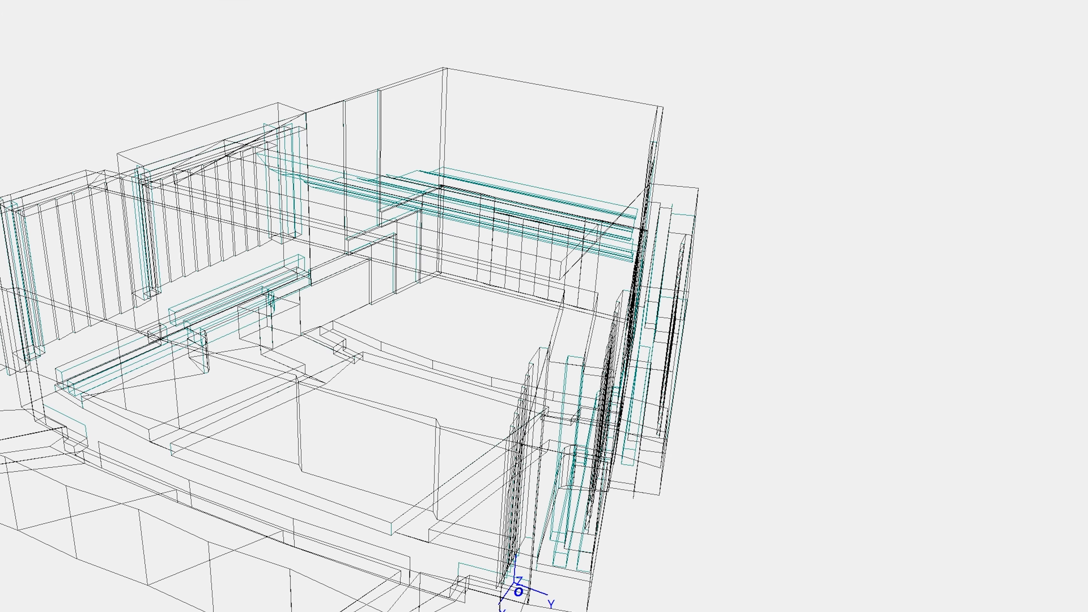
Run a Quick Estimate of reverberation from the room setup to set the impulse response length to 2200 ms
{"action": "key", "text": "ctrl+shift+p"}
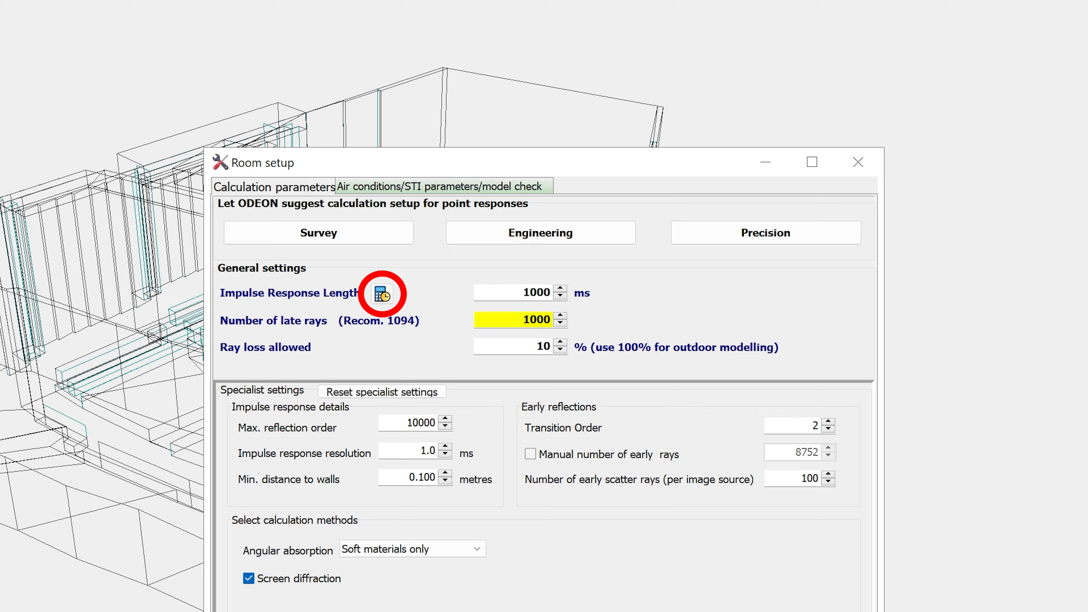
{"action": "left_click", "coordinate": [382, 294]}
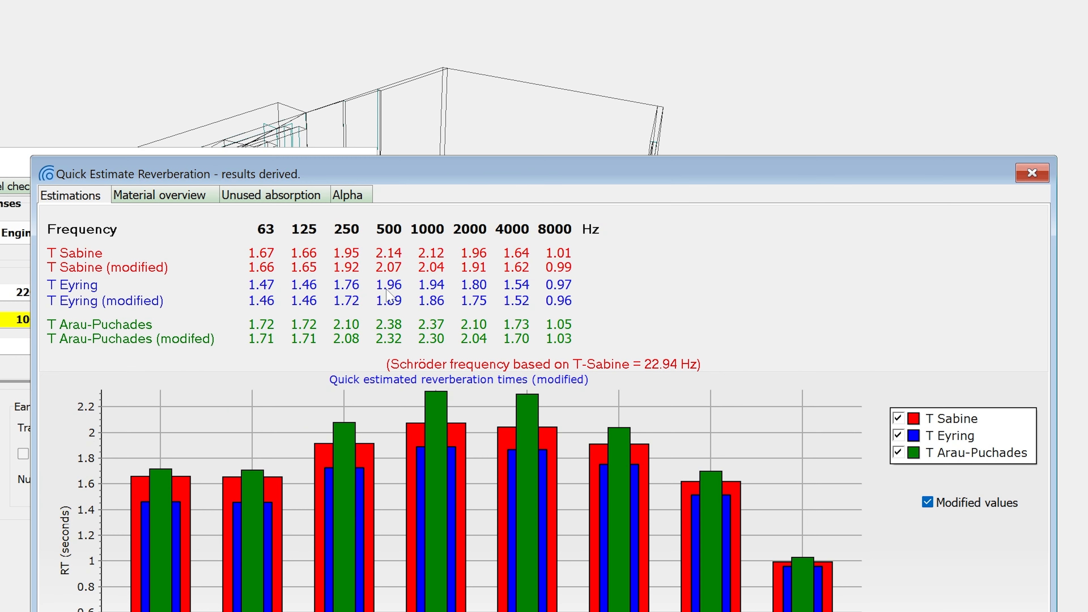
{"action": "left_click_drag", "start_coordinate": [407, 181], "coordinate": [737, 193]}
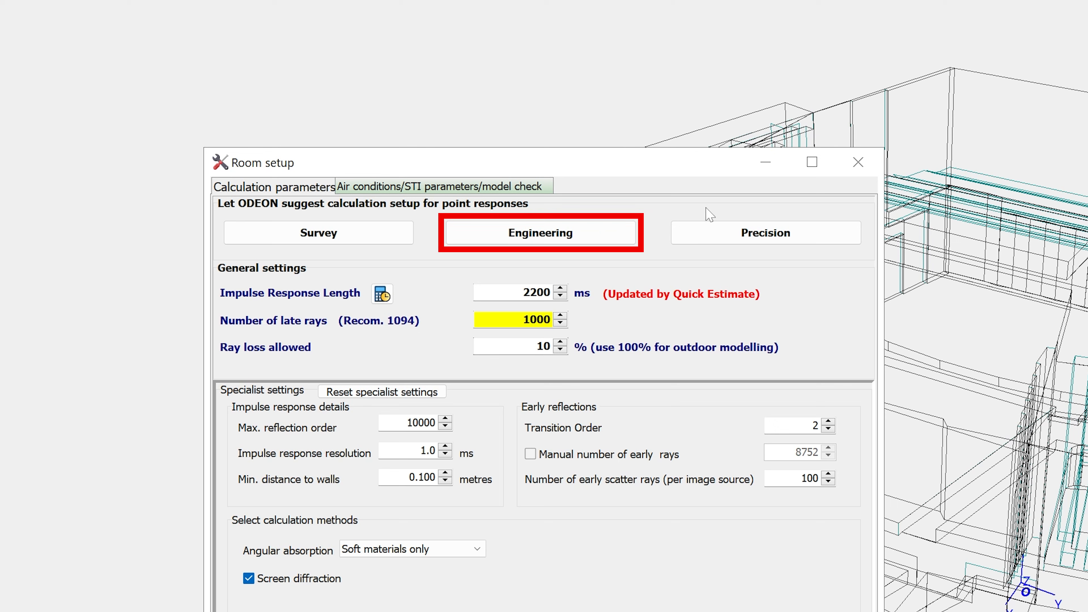
Apply the suggested Engineering calculation setup for point responses, giving 1094 late rays, and close the room setup
{"action": "left_click", "coordinate": [572, 239]}
{"action": "left_click", "coordinate": [571, 237]}
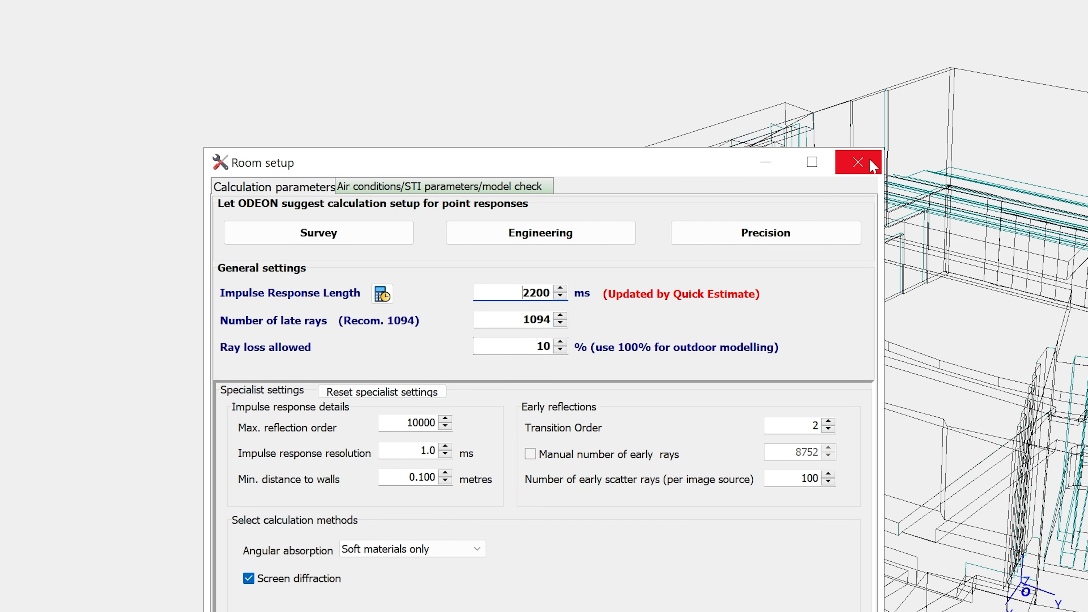
{"action": "left_click", "coordinate": [858, 163]}
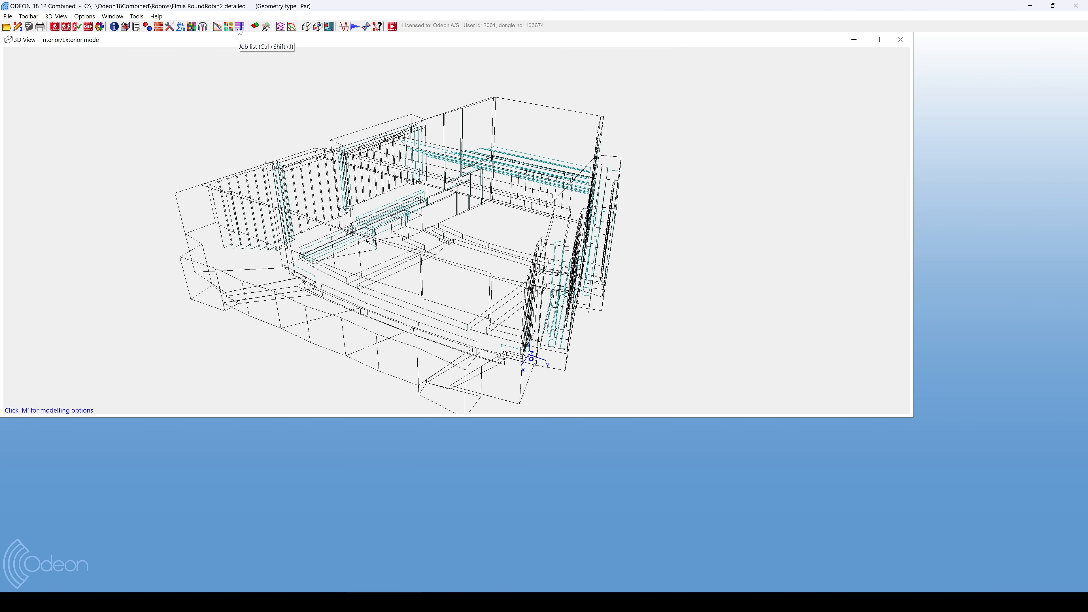
Open the job list and activate point source P1 for job 1
{"action": "left_click", "coordinate": [599, 69]}
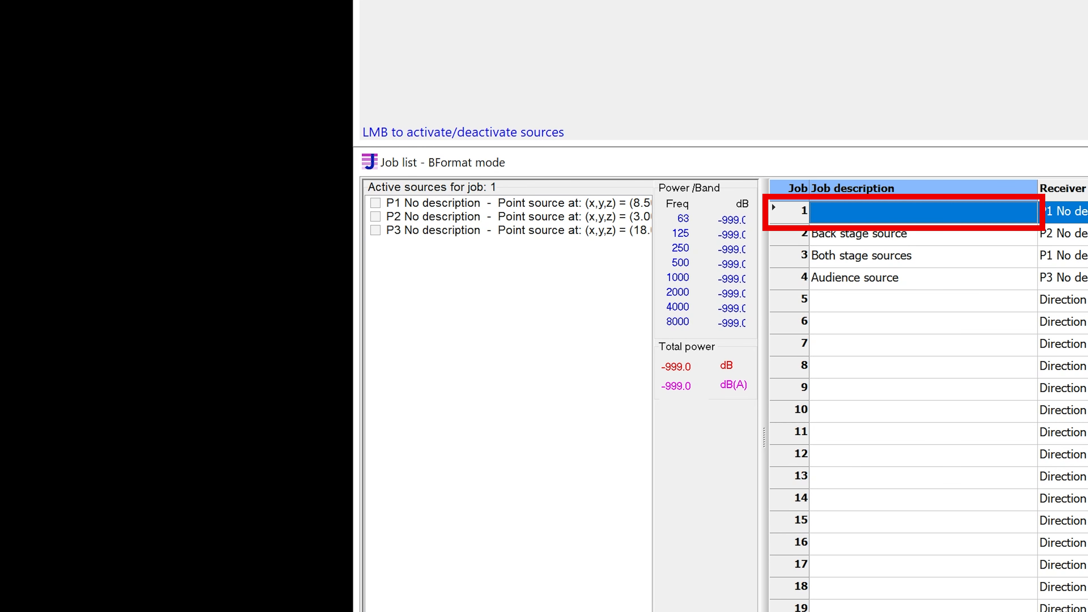
{"action": "left_click", "coordinate": [376, 203]}
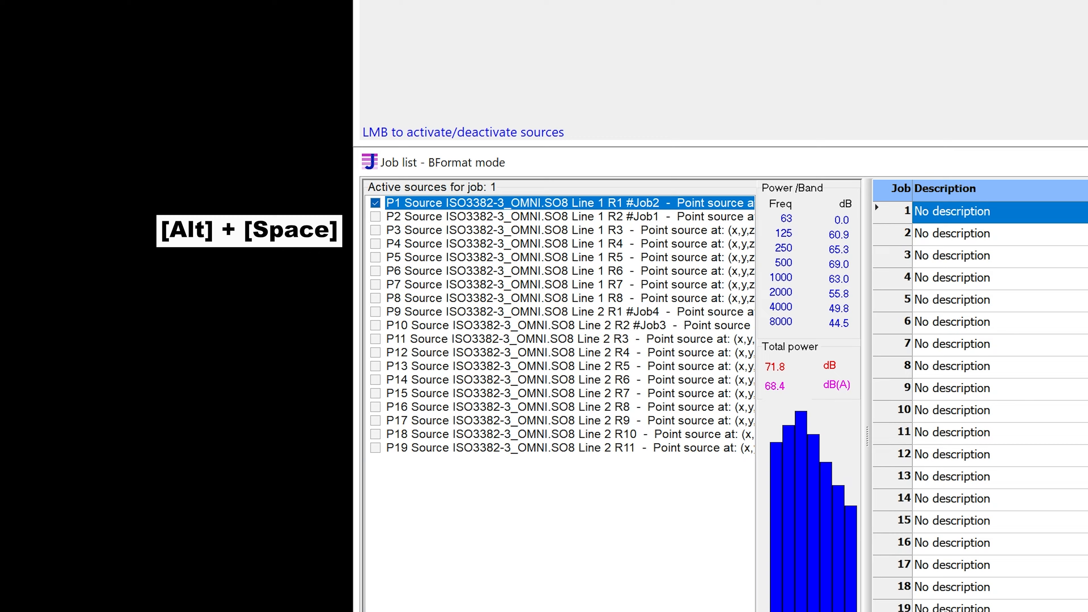
Toggle the activation of all sources P1 to P19 for job 1 at once
{"action": "key", "text": "alt+space"}
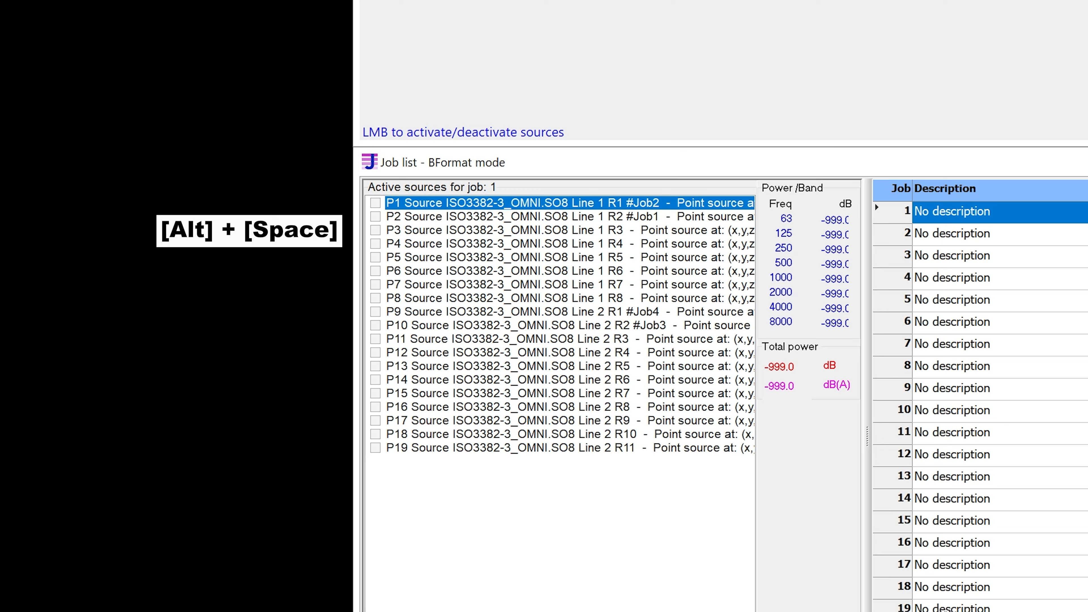
{"action": "key", "text": "alt+space"}
{"action": "key", "text": "alt+space"}
{"action": "key", "text": "alt+space"}
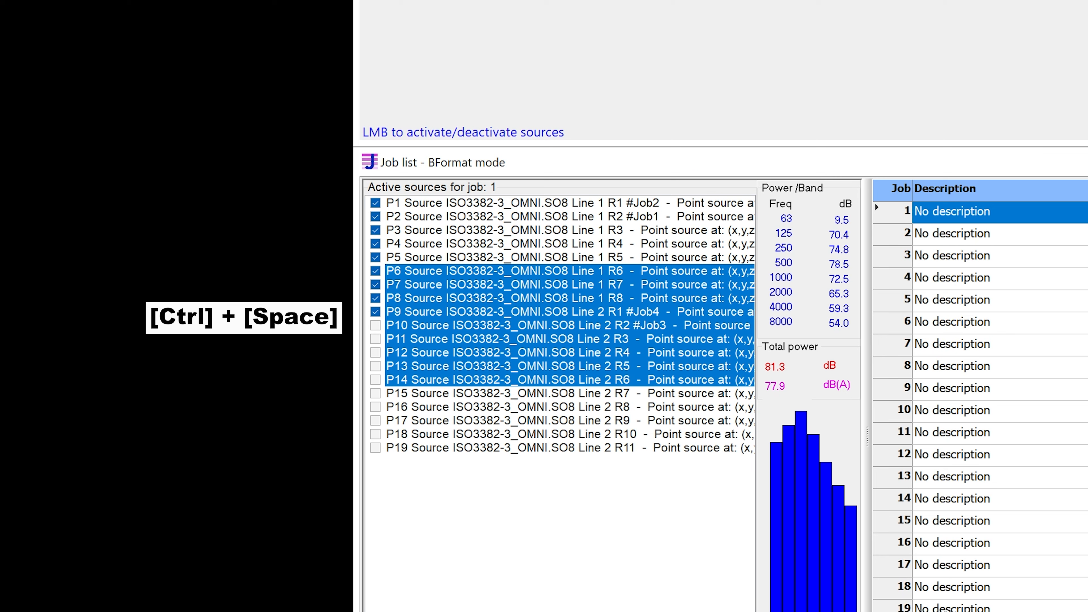
Toggle the activation of only the selected sources P6 to P14 for job 1
{"action": "key", "text": "ctrl+space"}
{"action": "key", "text": "ctrl+space"}
{"action": "key", "text": "ctrl+space"}
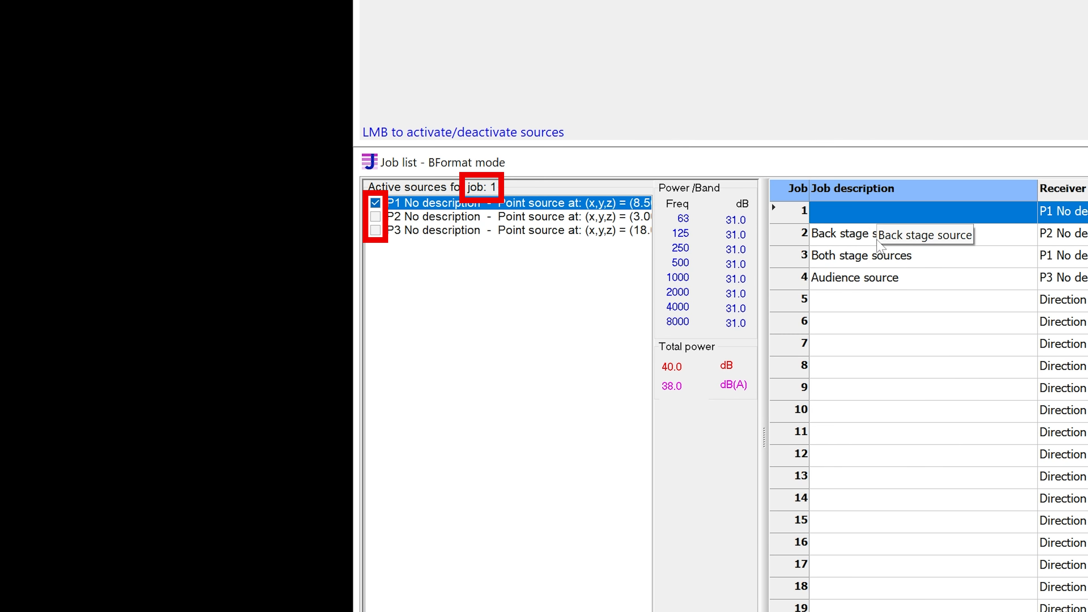
Check which sources are active for job 2 and the jobs below it
{"action": "left_click", "coordinate": [877, 240]}
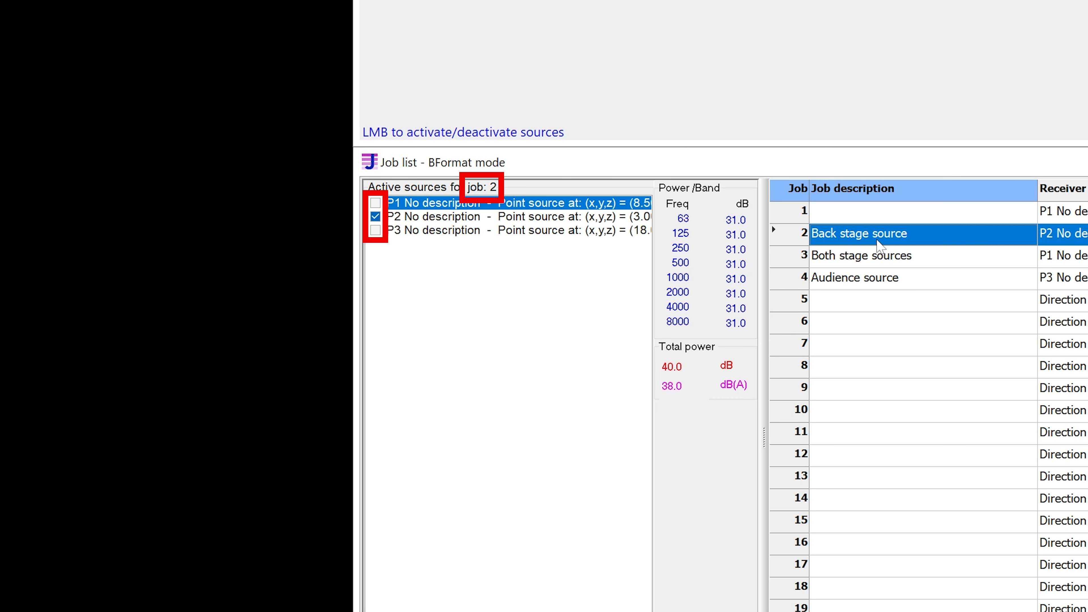
{"action": "key", "text": "Down"}
{"action": "key", "text": "Down"}
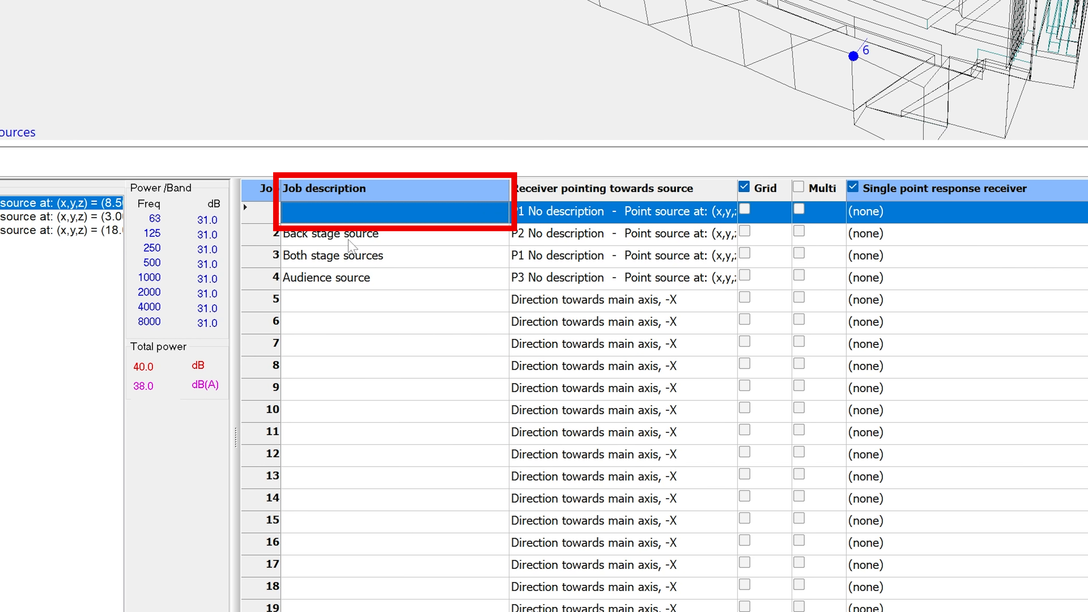
Enter "Front stage source" as the description of job 1
{"action": "left_click", "coordinate": [335, 218]}
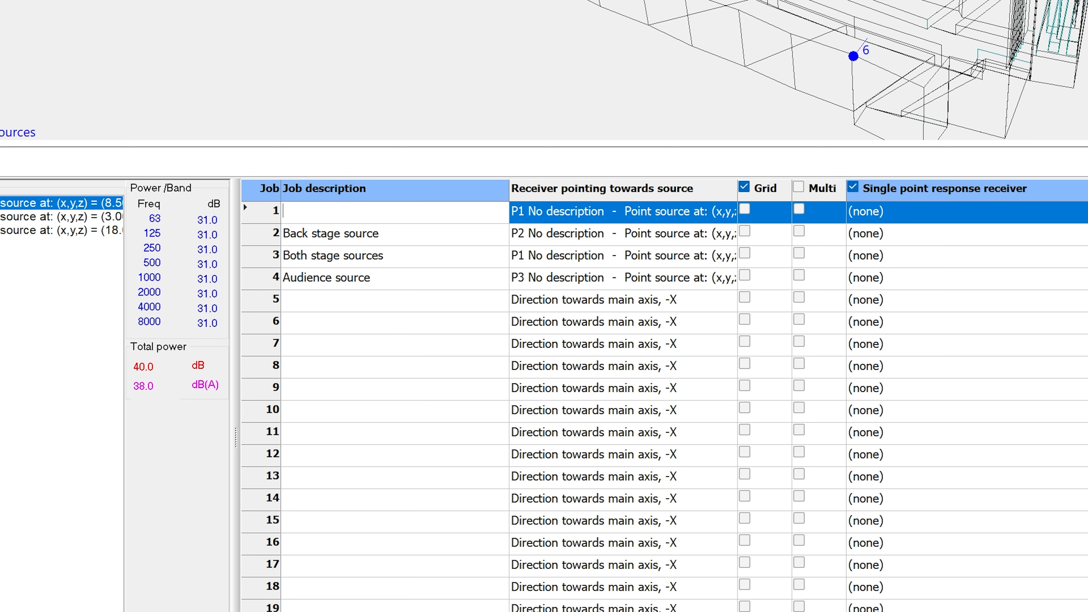
{"action": "type", "text": "Front stage source"}
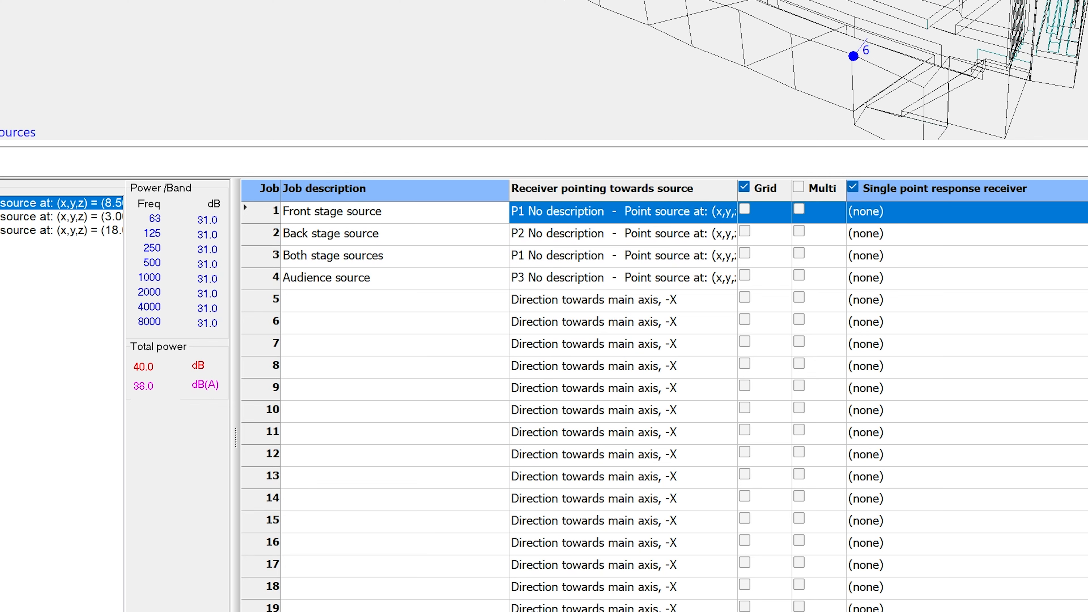
{"action": "left_click", "coordinate": [364, 236]}
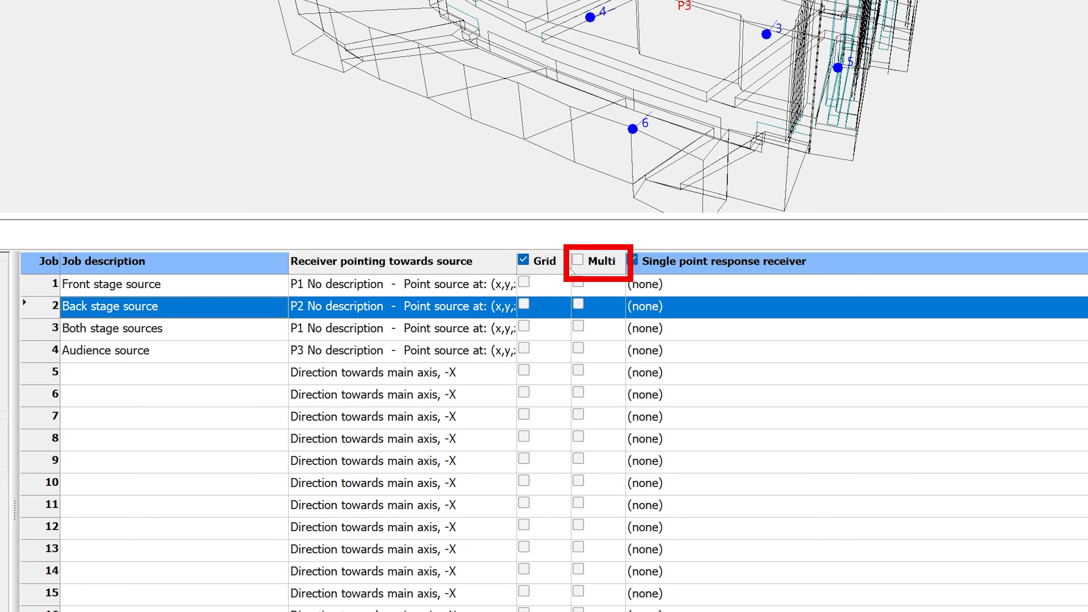
Enable multi point response calculations in the job list and activate the calculation for job 1
{"action": "left_click", "coordinate": [578, 260]}
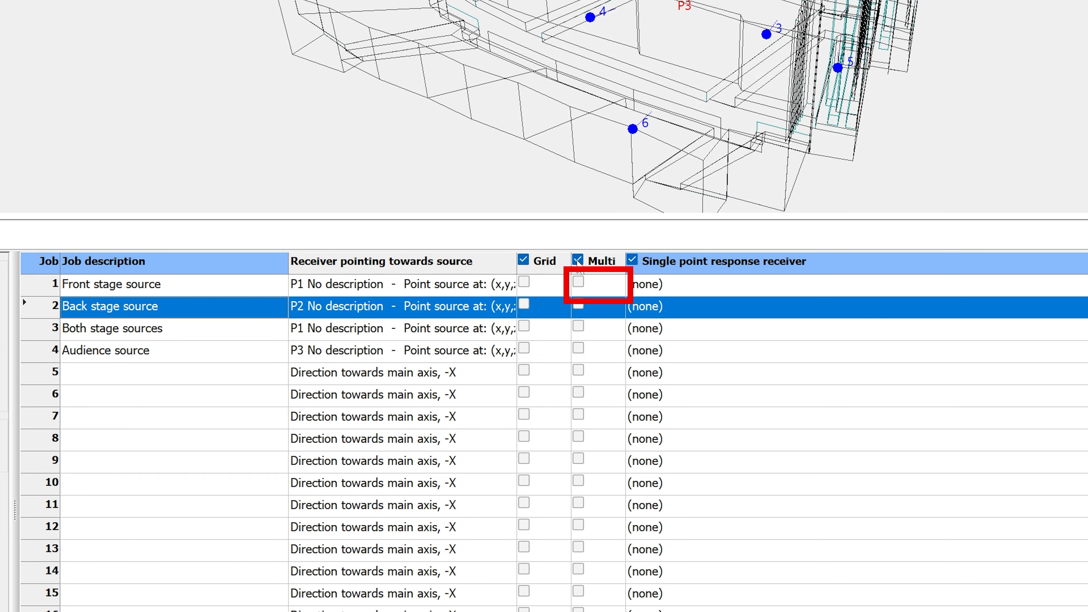
{"action": "left_click", "coordinate": [579, 283]}
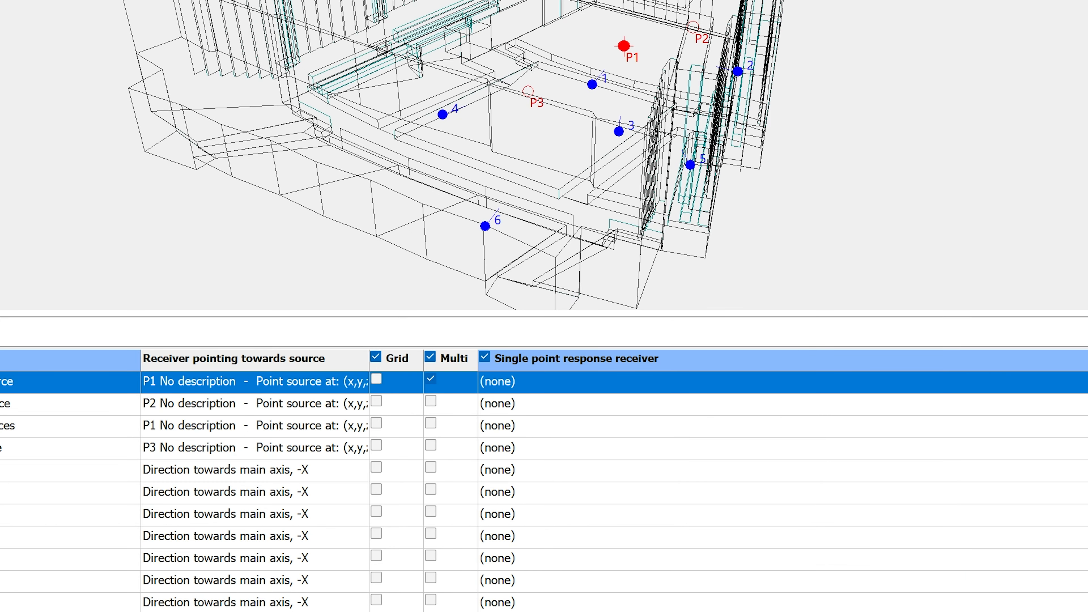
Open the multi point response window for job 1
{"action": "left_click", "coordinate": [765, 362]}
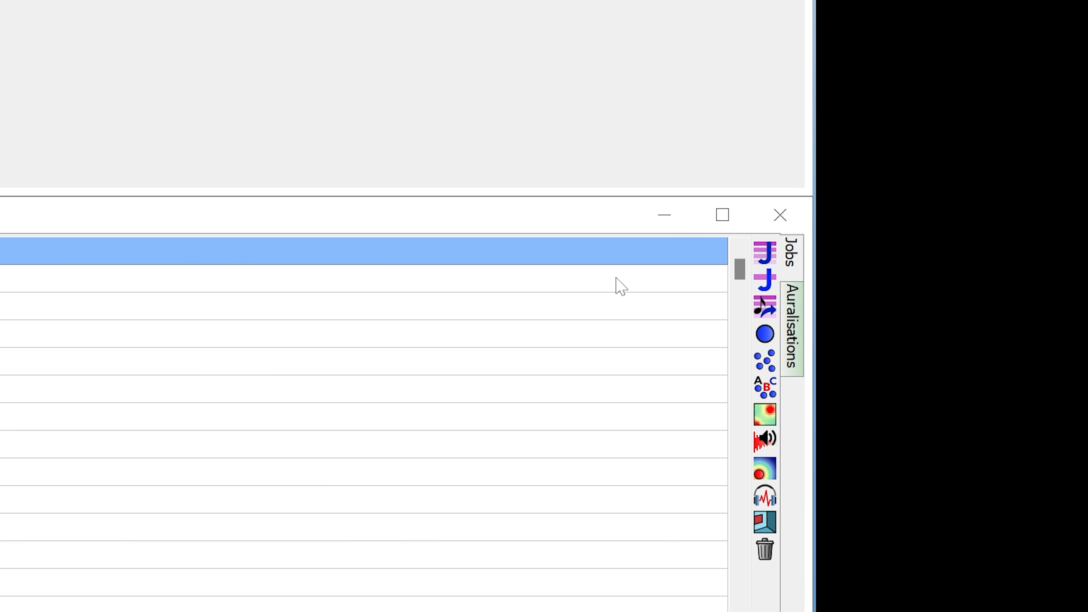
{"action": "left_click", "coordinate": [617, 278]}
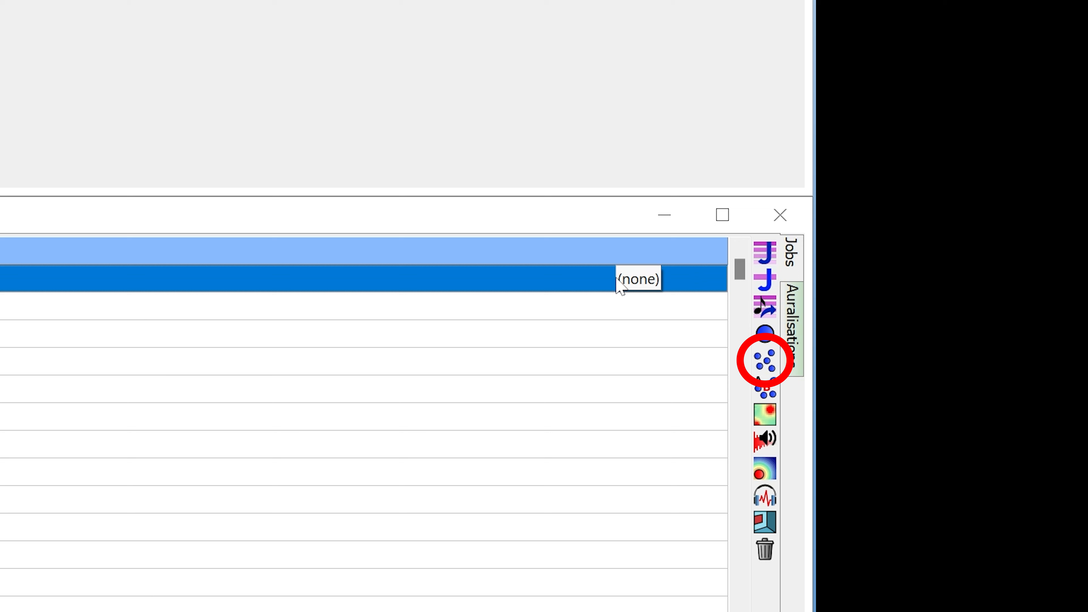
{"action": "left_click", "coordinate": [762, 367]}
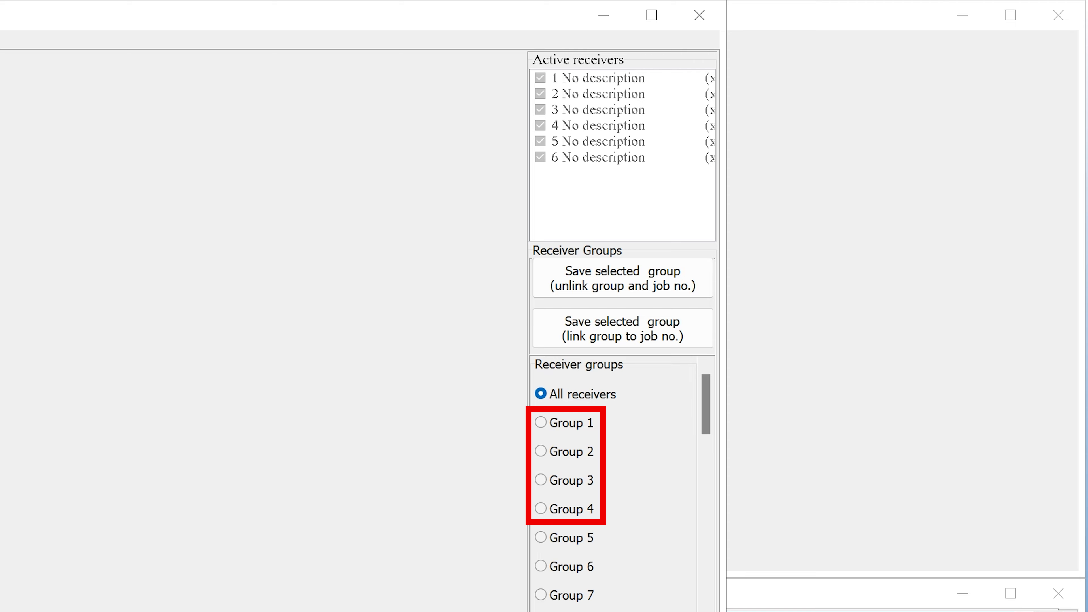
Select receiver Group 1 and add receivers 3 and 6 to its active receivers
{"action": "left_click", "coordinate": [567, 424]}
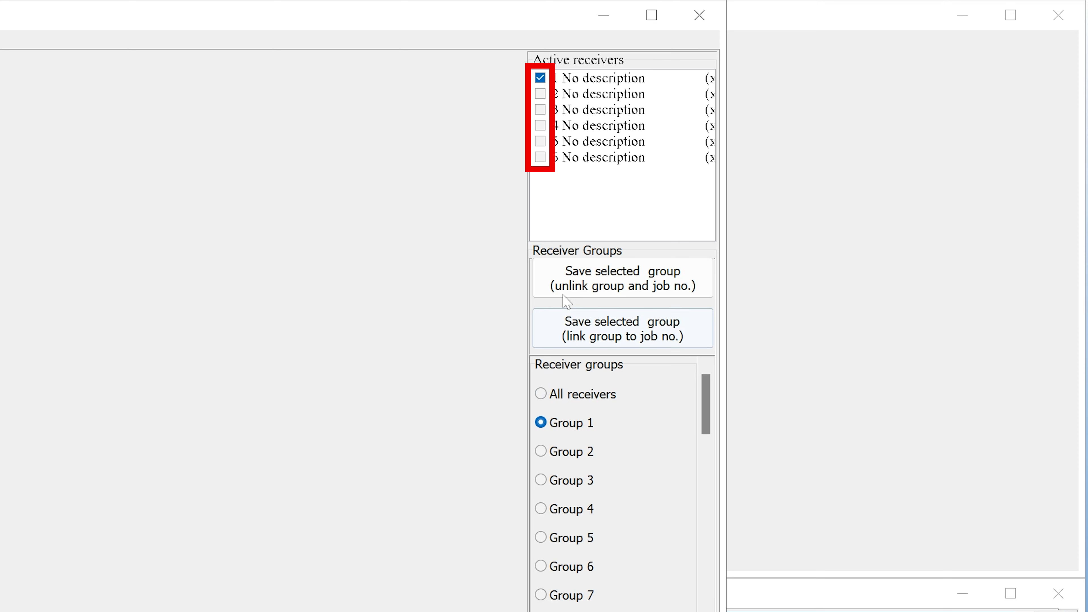
{"action": "left_click", "coordinate": [541, 111]}
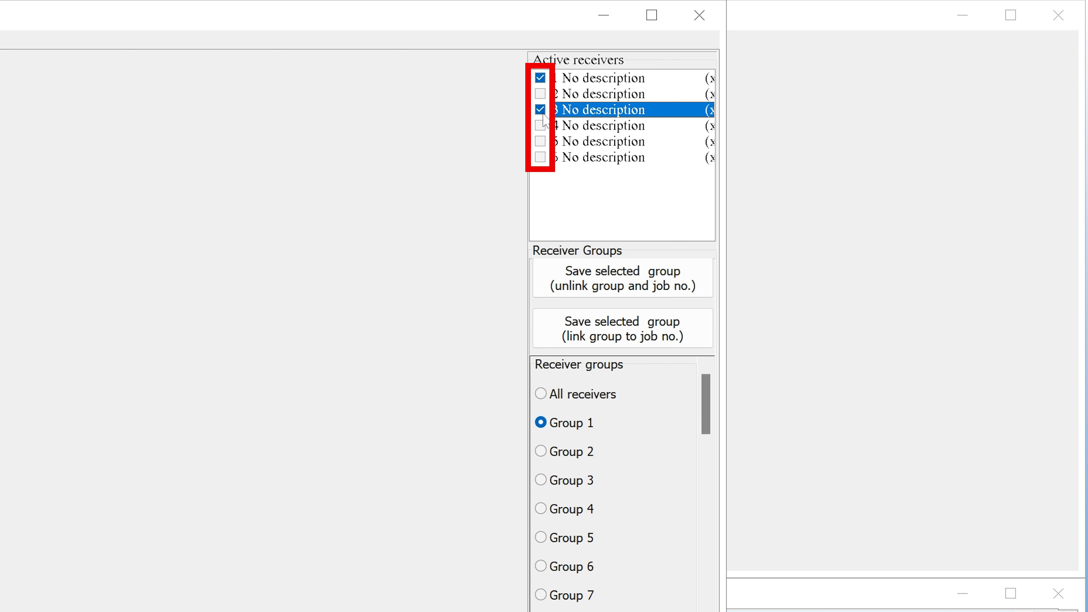
{"action": "left_click", "coordinate": [541, 158]}
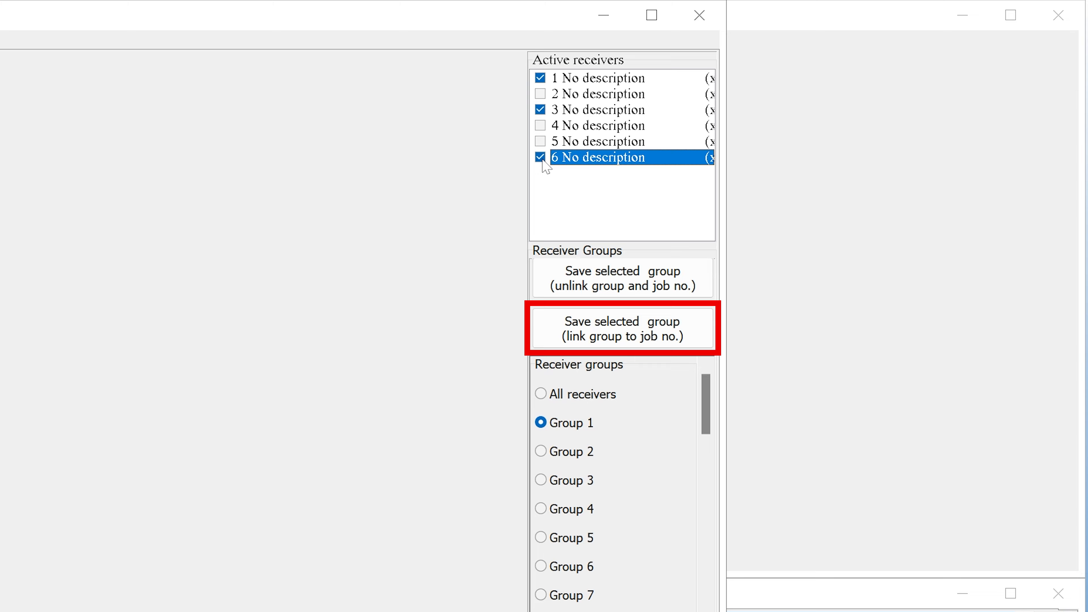
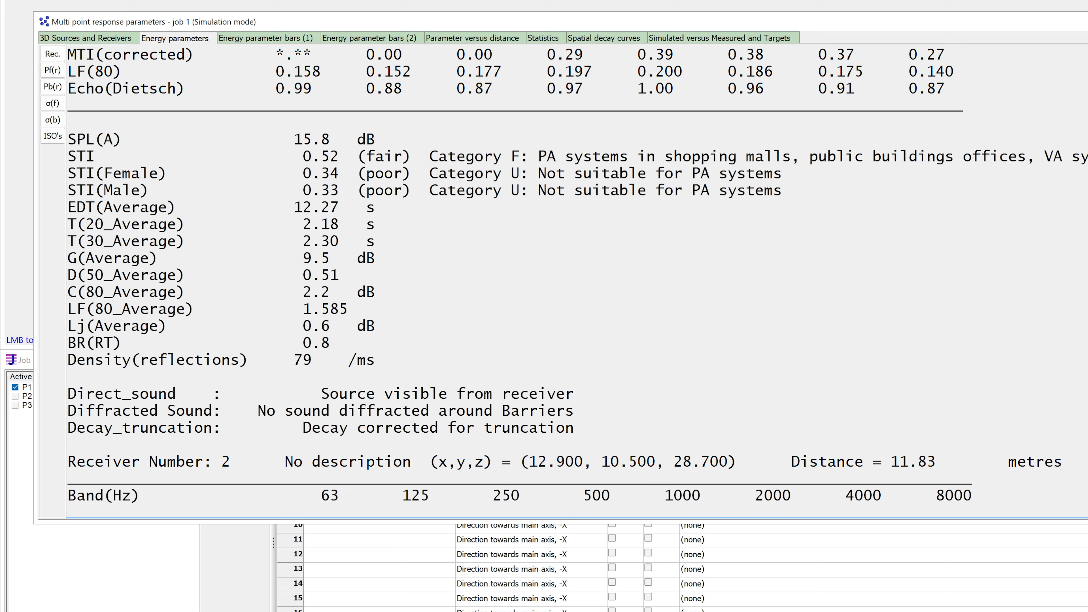
Examine job 1's energy parameters per receiver, the frequency and broad band parameters ordered by receiver, their statistics, and the ISO parameters
{"action": "scroll", "coordinate": [557, 278], "scroll_direction": "down", "scroll_amount": 6}
{"action": "scroll", "coordinate": [577, 283], "scroll_direction": "down", "scroll_amount": 1}
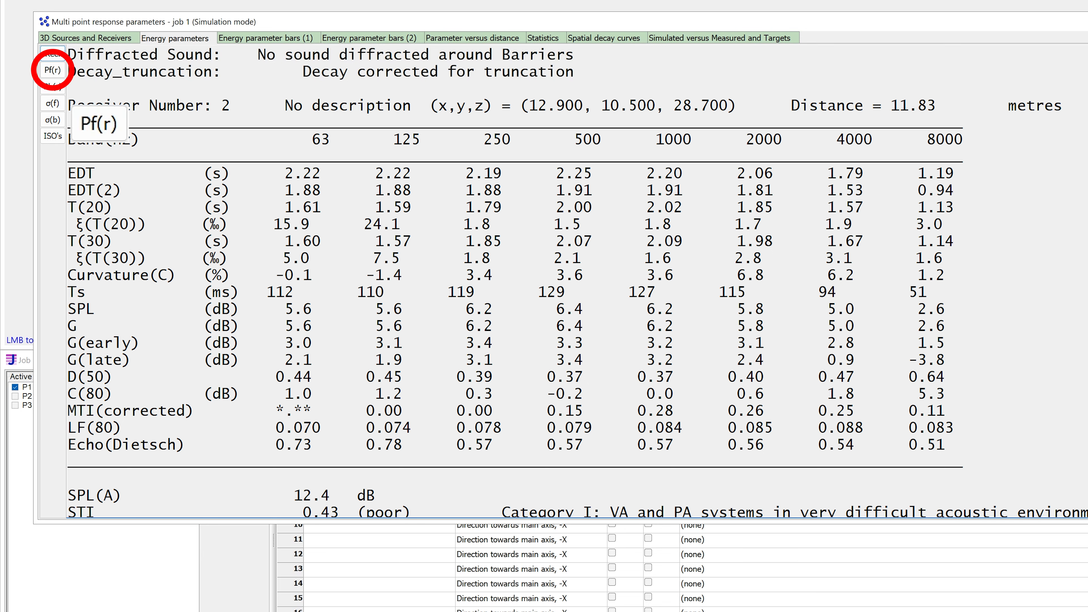
{"action": "left_click", "coordinate": [59, 71]}
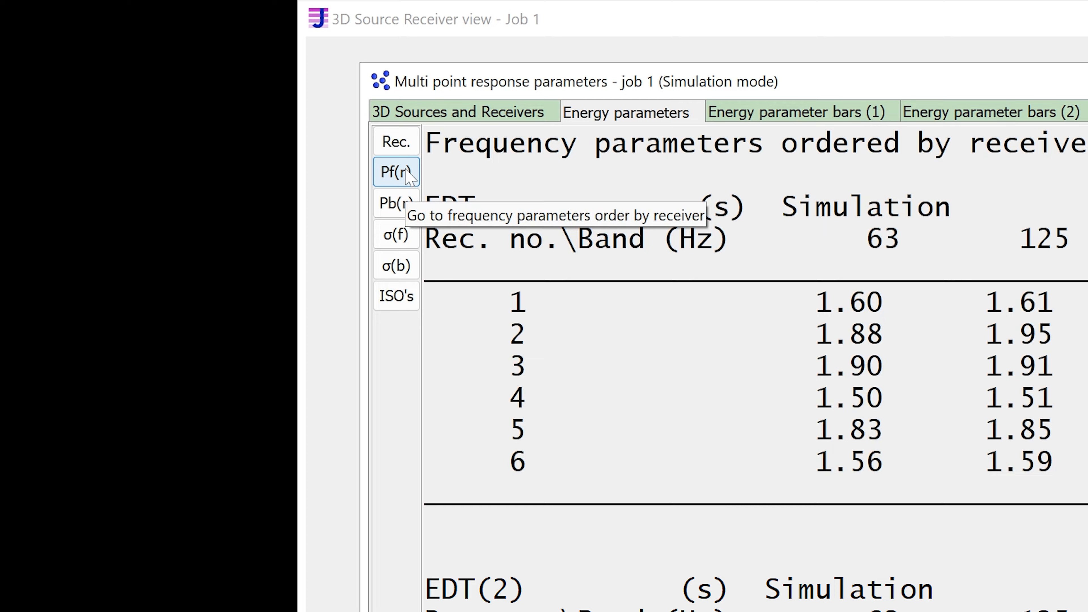
{"action": "left_click", "coordinate": [402, 209]}
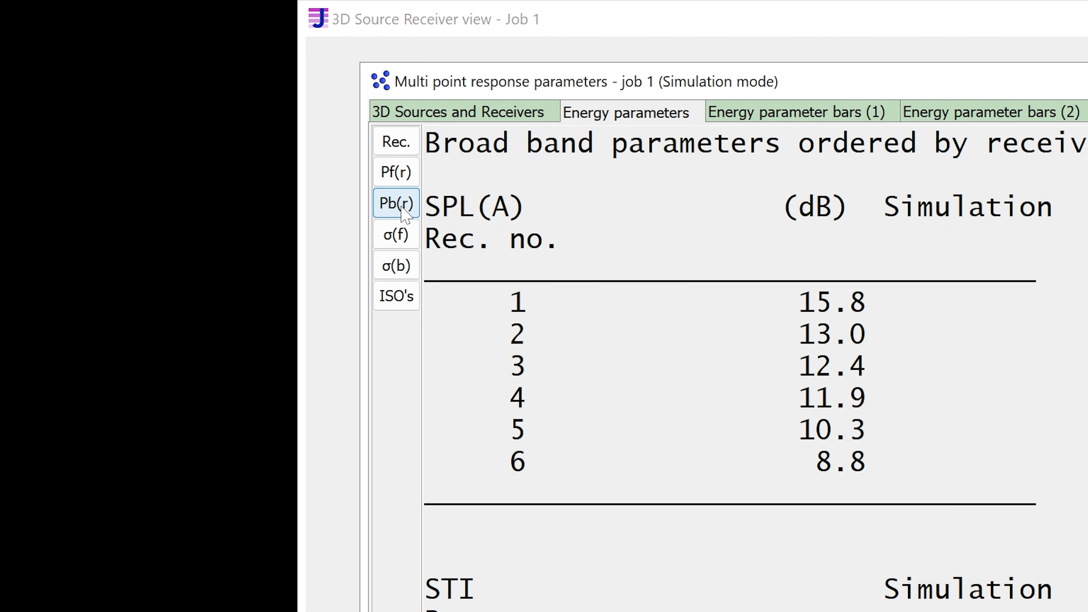
{"action": "left_click", "coordinate": [406, 240]}
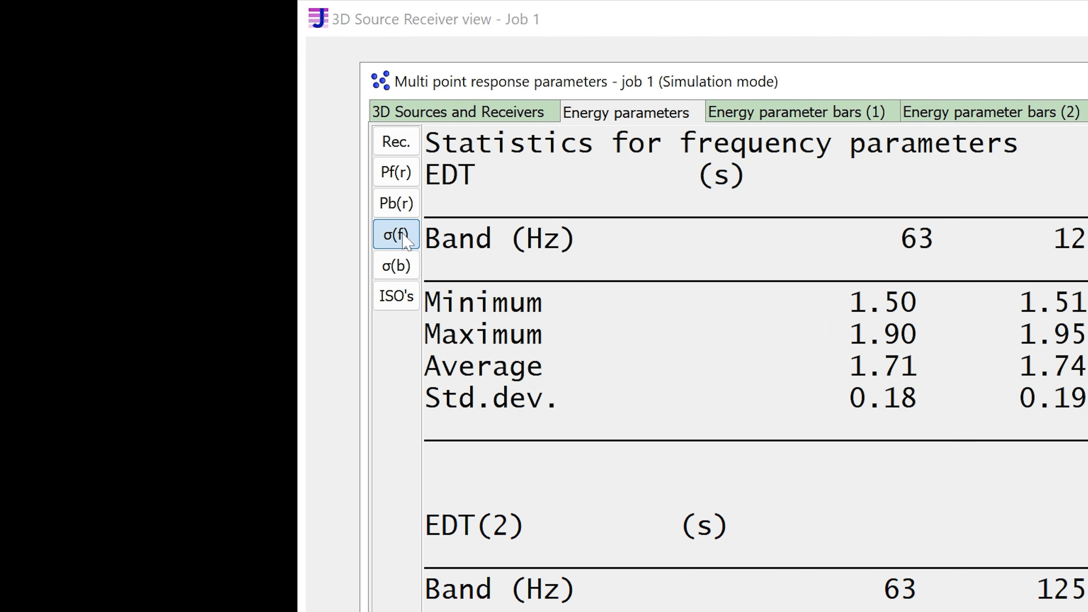
{"action": "left_click", "coordinate": [406, 268]}
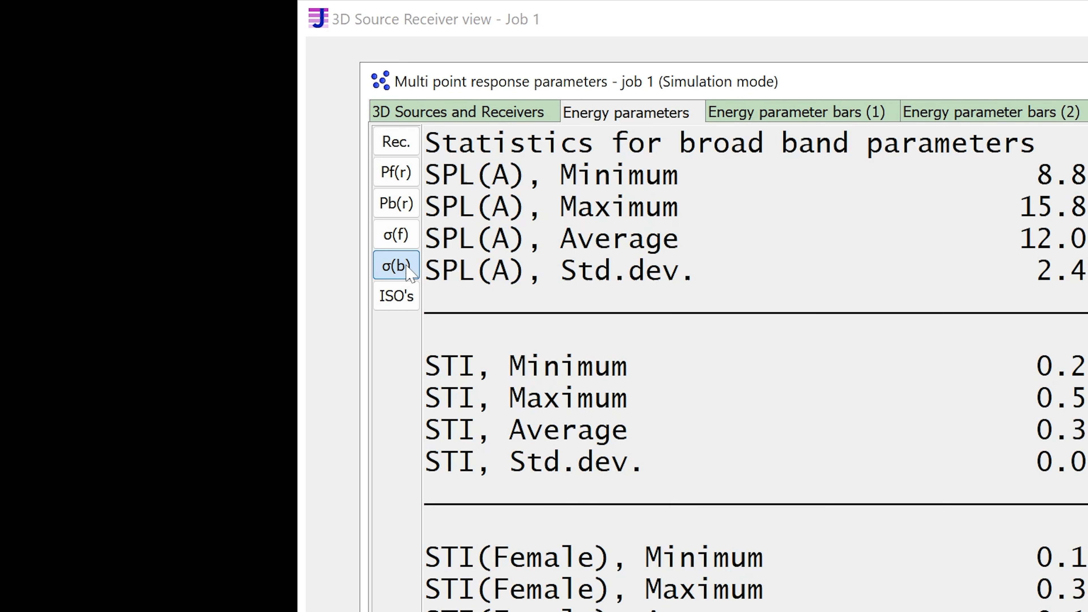
{"action": "left_click", "coordinate": [406, 297]}
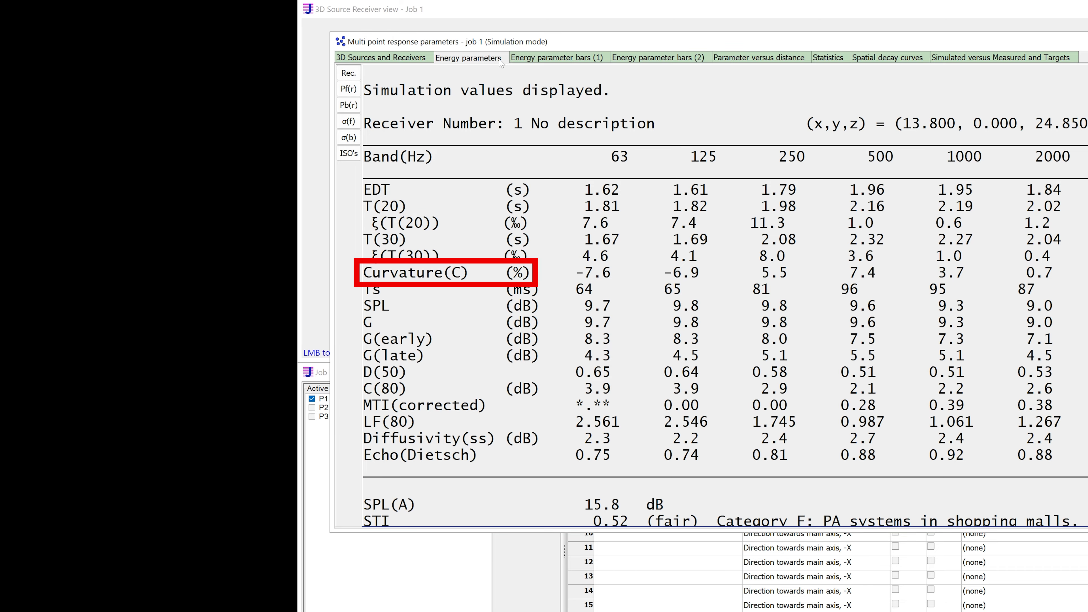
{"action": "scroll", "coordinate": [724, 296], "scroll_direction": "down", "scroll_amount": 7}
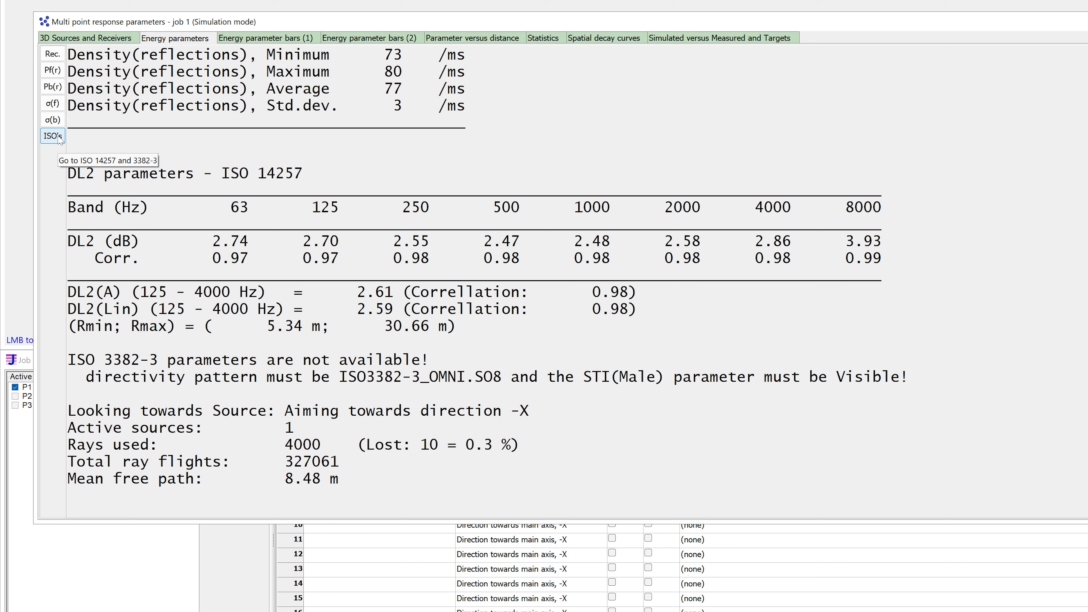
Copy job 1's energy parameters into an empty Excel sheet, first in full and again as only a selected block for receiver 1
{"action": "key", "text": "ctrl+c"}
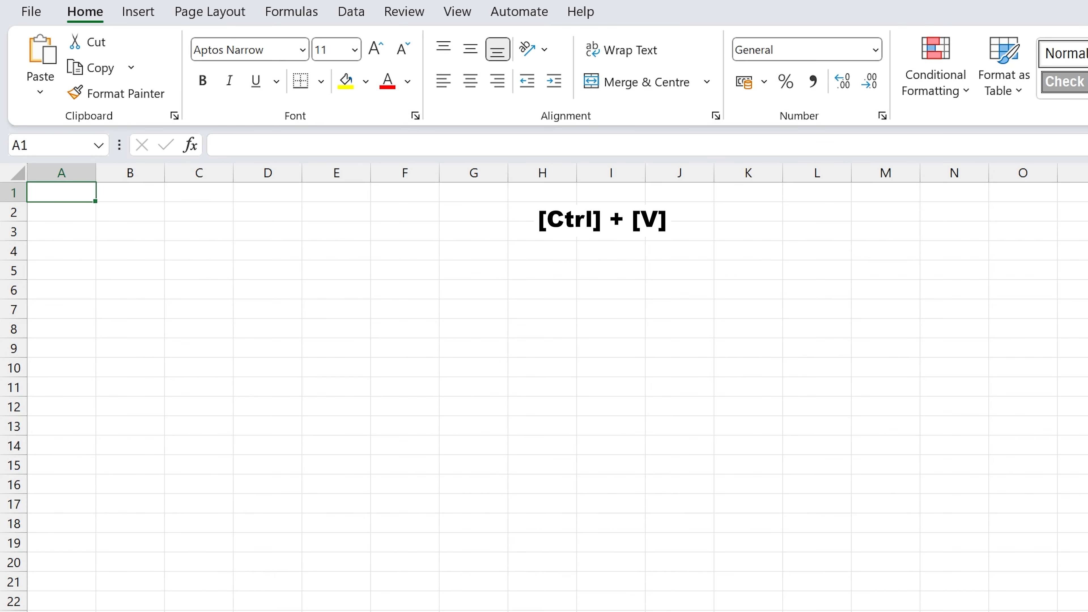
{"action": "key", "text": "ctrl+v"}
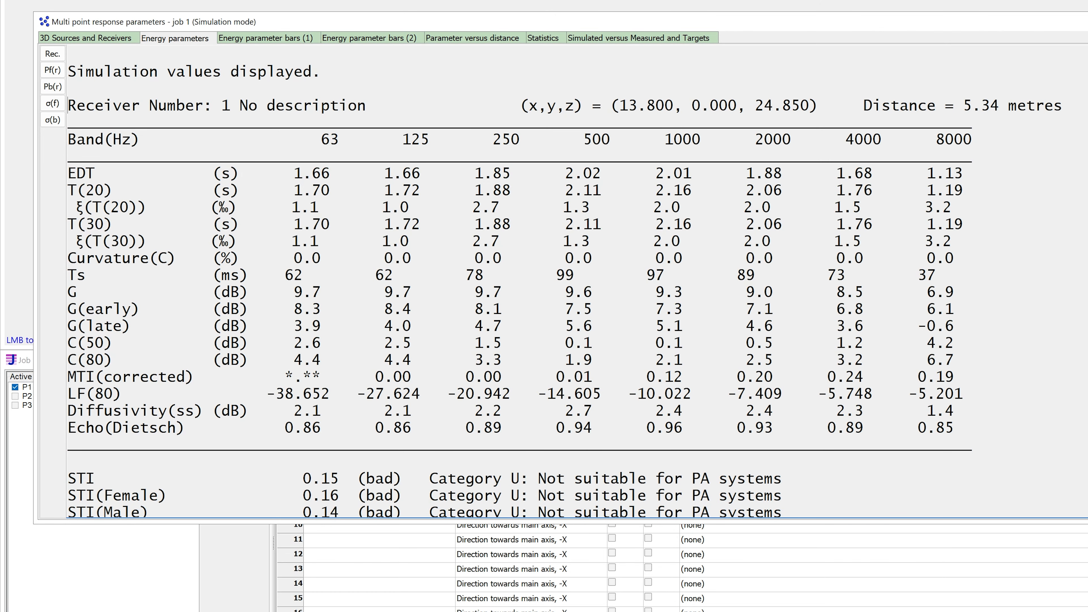
{"action": "left_click_drag", "start_coordinate": [68, 106], "coordinate": [972, 258]}
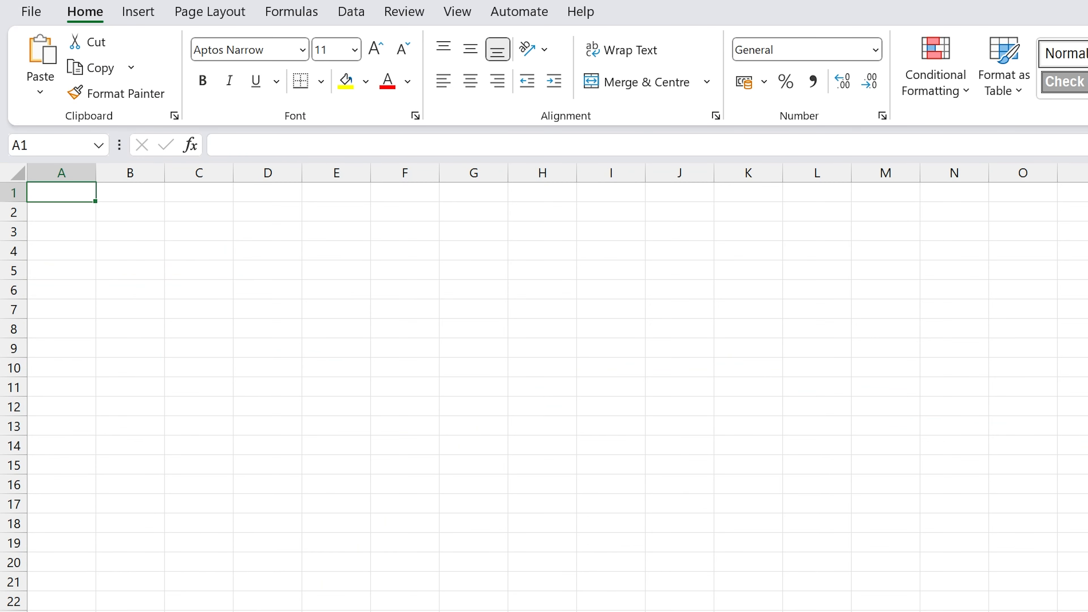
{"action": "key", "text": "ctrl+v"}
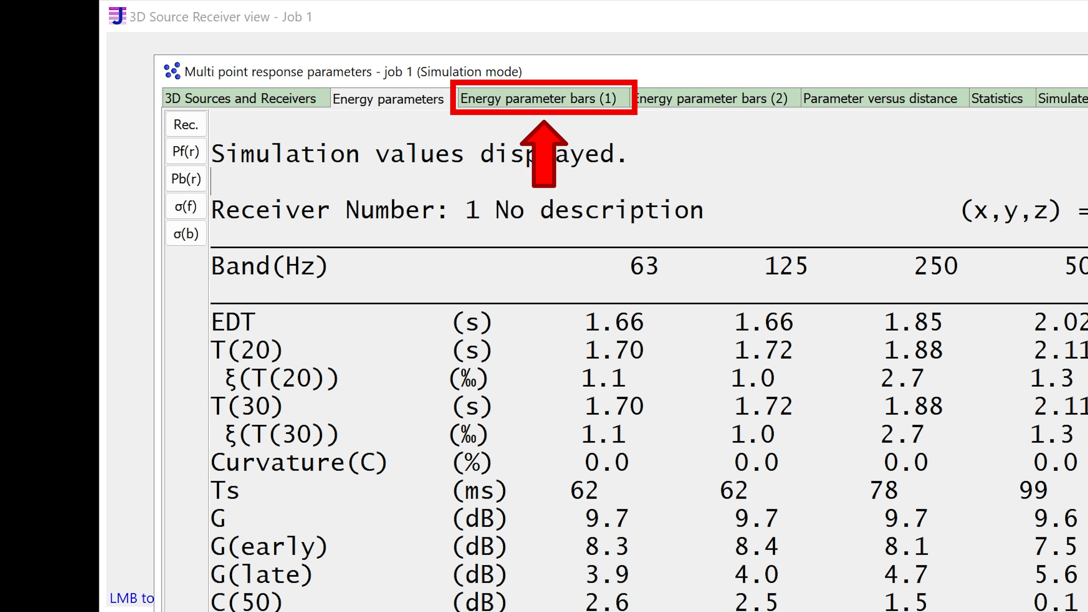
Browse the energy parameter bars (1) by parameter, return to EDT, and copy the EDT chart into a blank Word document
{"action": "left_click", "coordinate": [536, 104]}
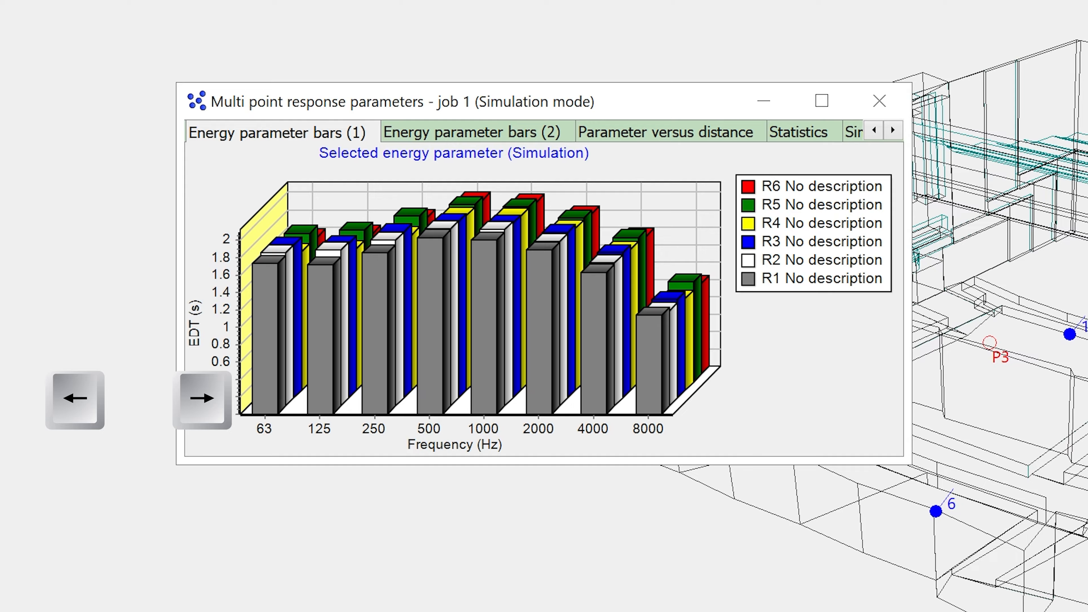
{"action": "key", "text": "Right"}
{"action": "key", "text": "Right"}
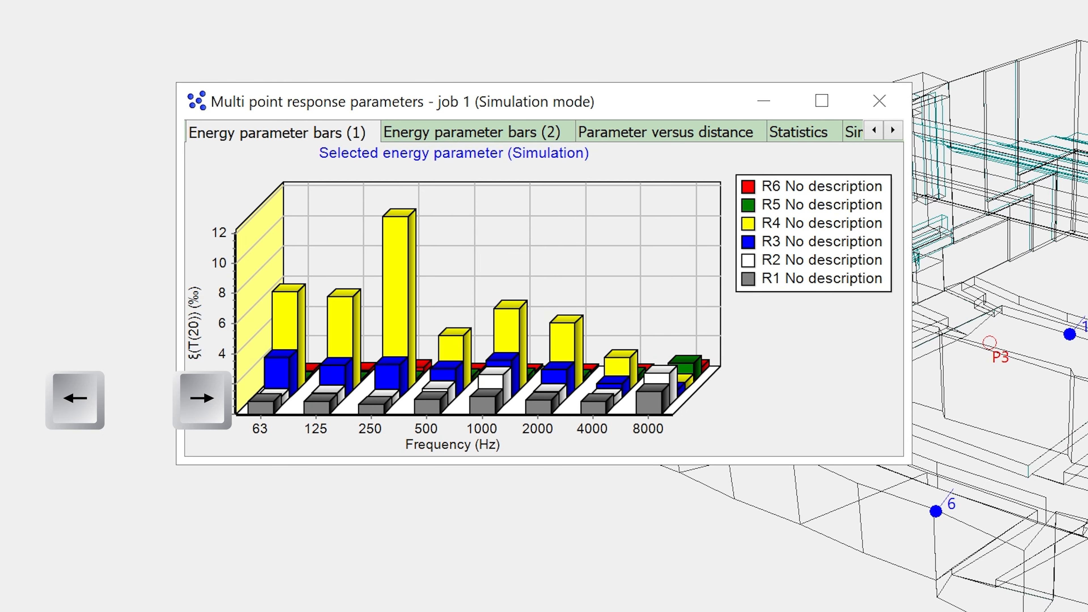
{"action": "key", "text": "Right"}
{"action": "key", "text": "Left"}
{"action": "key", "text": "Left"}
{"action": "key", "text": "Left"}
{"action": "key", "text": "ctrl+c"}
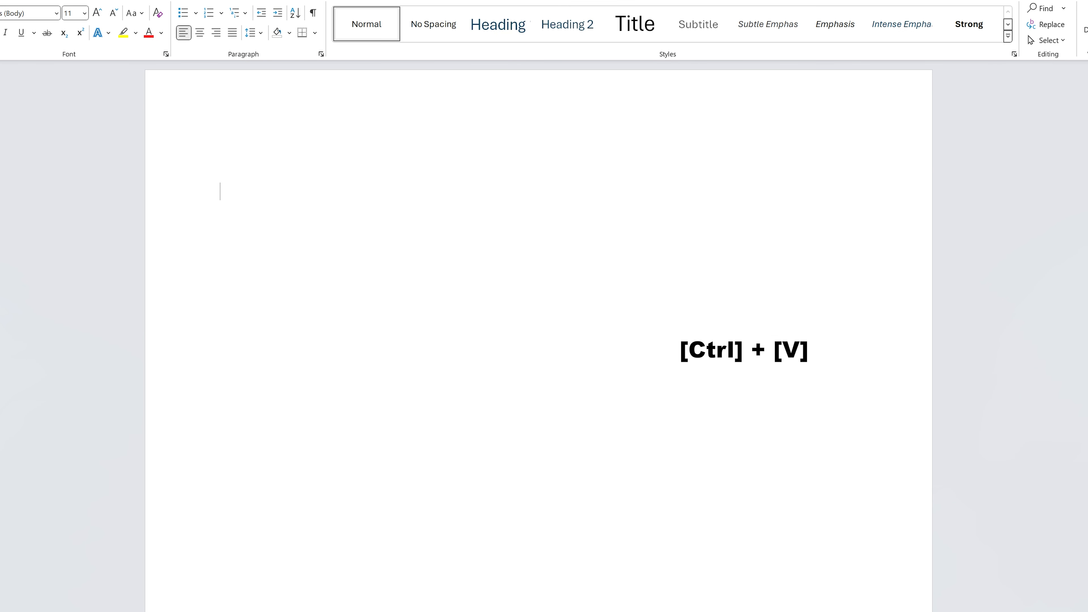
{"action": "key", "text": "ctrl+v"}
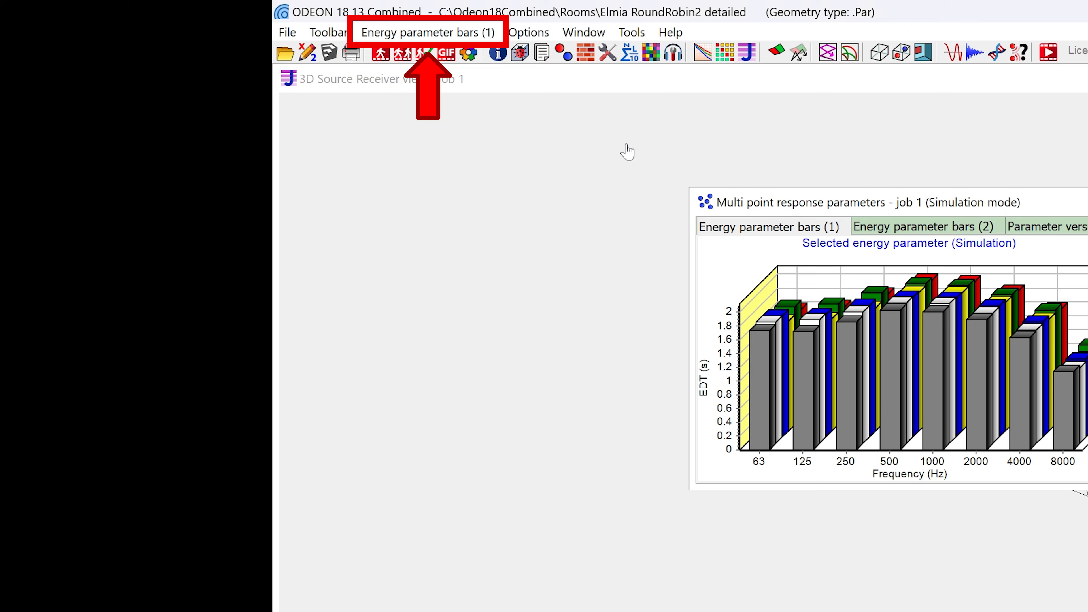
Export the energy parameter bars as ASCII output to the text file Elmia RoundRobin2 detailed.Job0001.00001 in the Rooms folder
{"action": "left_click", "coordinate": [457, 32]}
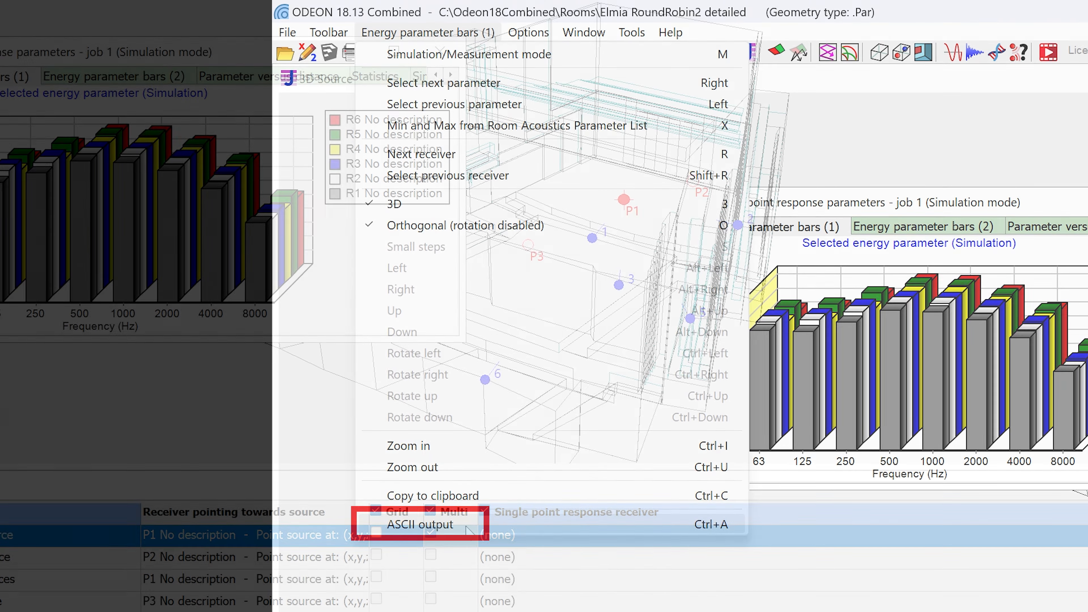
{"action": "left_click", "coordinate": [469, 531]}
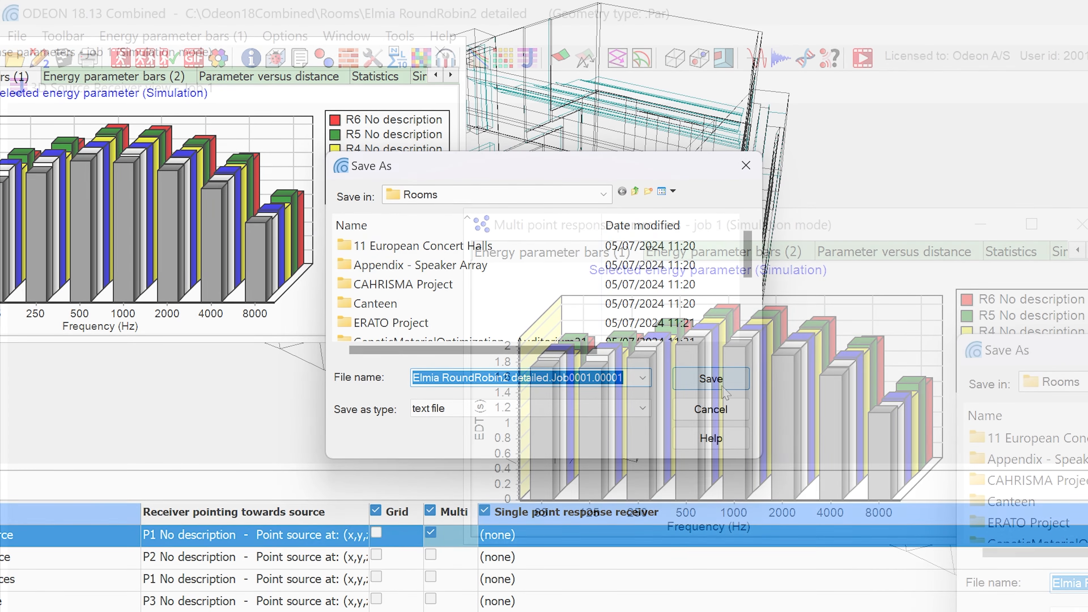
{"action": "left_click", "coordinate": [724, 390]}
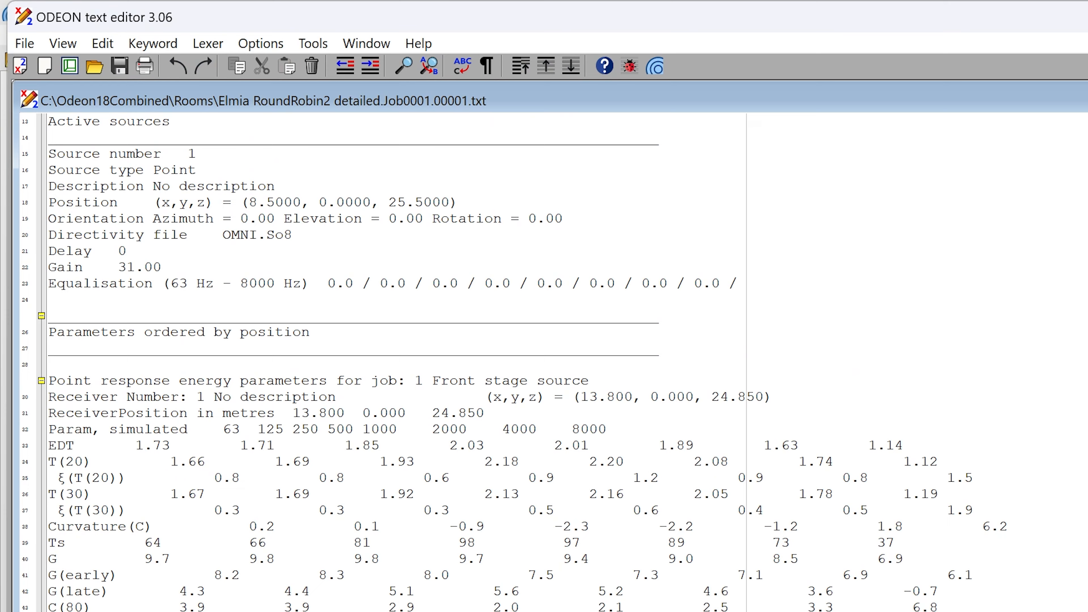
Transfer the exported text file's contents into an empty Excel sheet from cell A1 and look through the pasted data
{"action": "scroll", "coordinate": [545, 362], "scroll_direction": "down", "scroll_amount": 4}
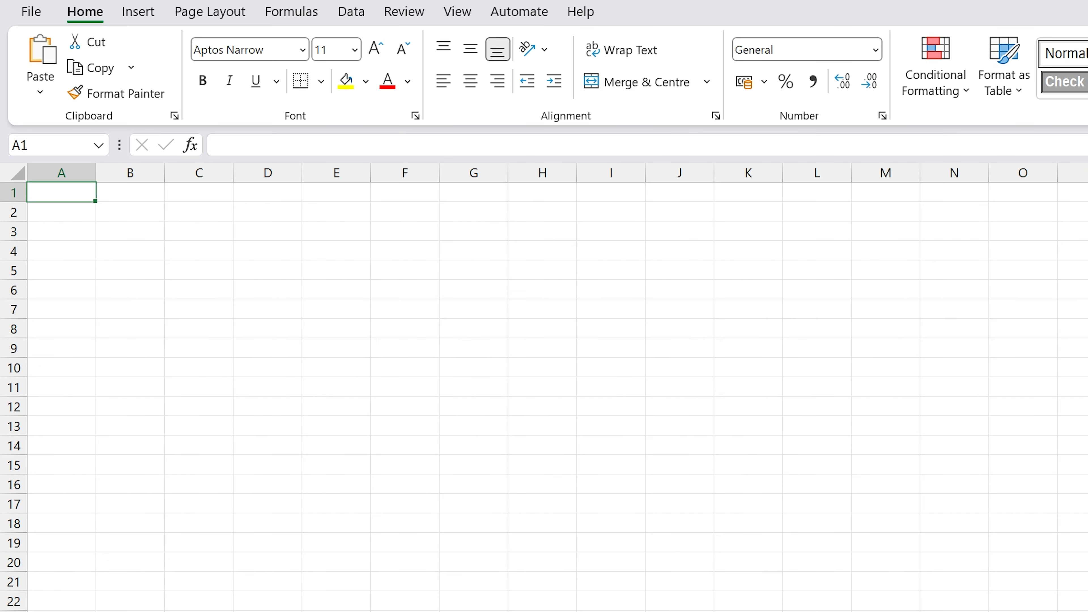
{"action": "key", "text": "ctrl+v"}
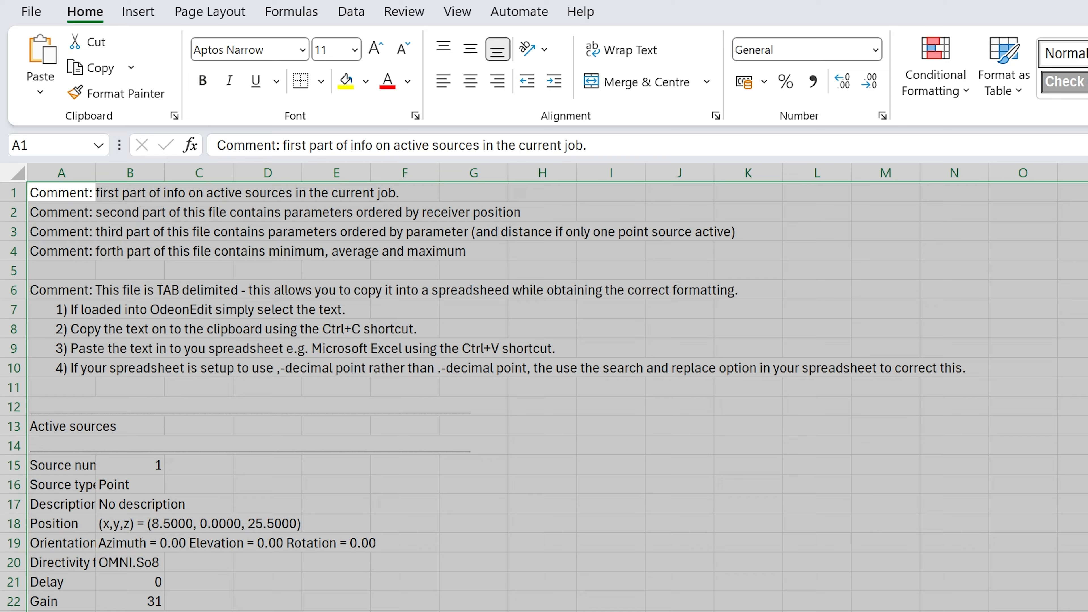
{"action": "scroll", "coordinate": [544, 386], "scroll_direction": "down", "scroll_amount": 8}
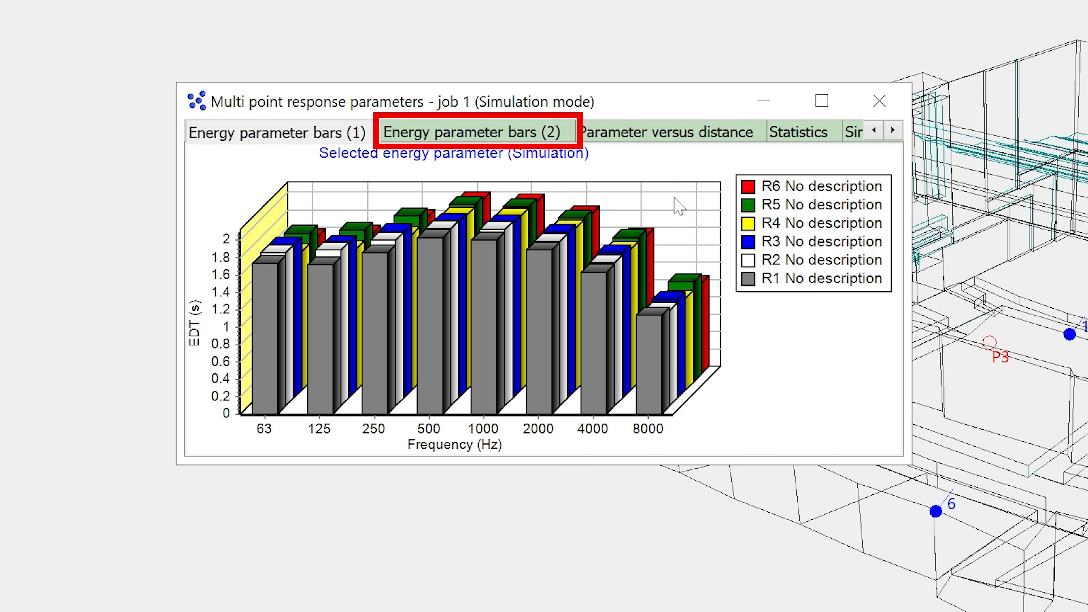
View the STI bars per receiver in energy parameter bars (2) and the EDT plot of parameter versus distance
{"action": "left_click", "coordinate": [496, 138]}
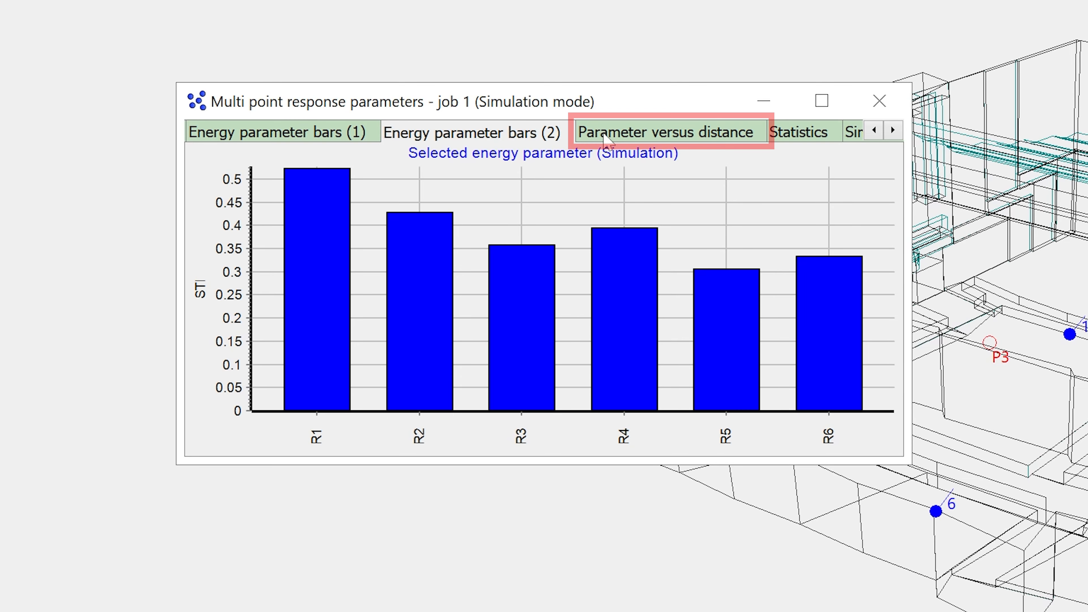
{"action": "left_click", "coordinate": [607, 140]}
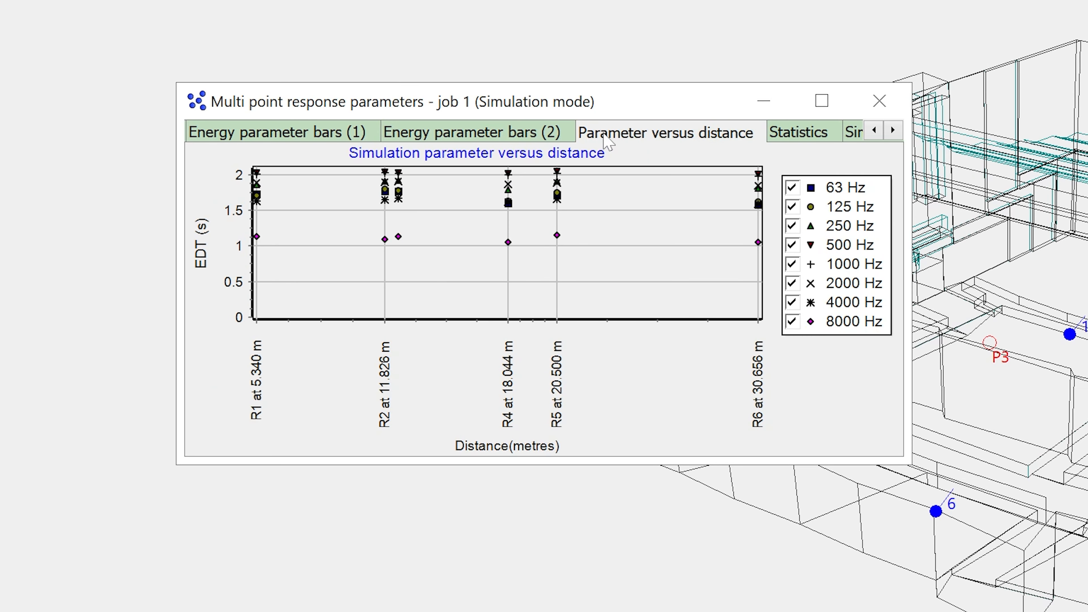
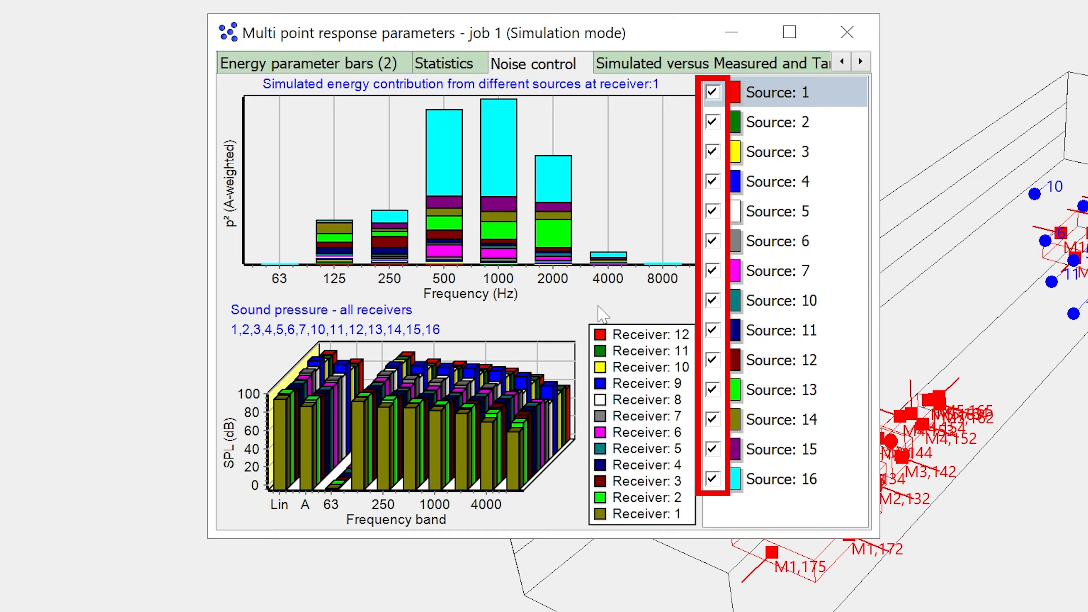
Exclude sources 7, 13 and 16 from the noise control energy contributions at receiver 1
{"action": "left_click", "coordinate": [714, 270]}
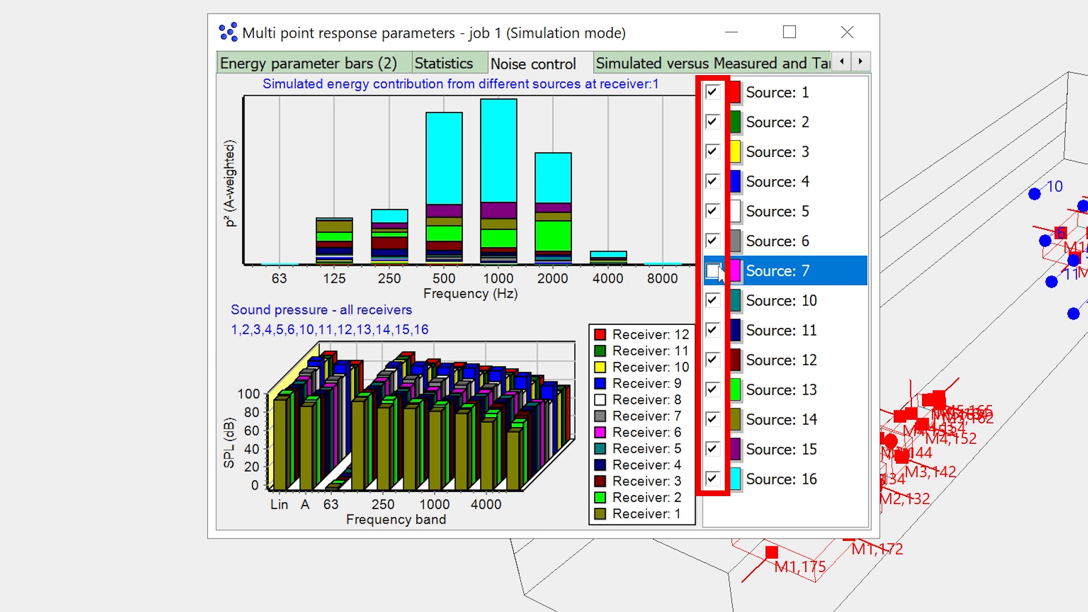
{"action": "left_click", "coordinate": [714, 389]}
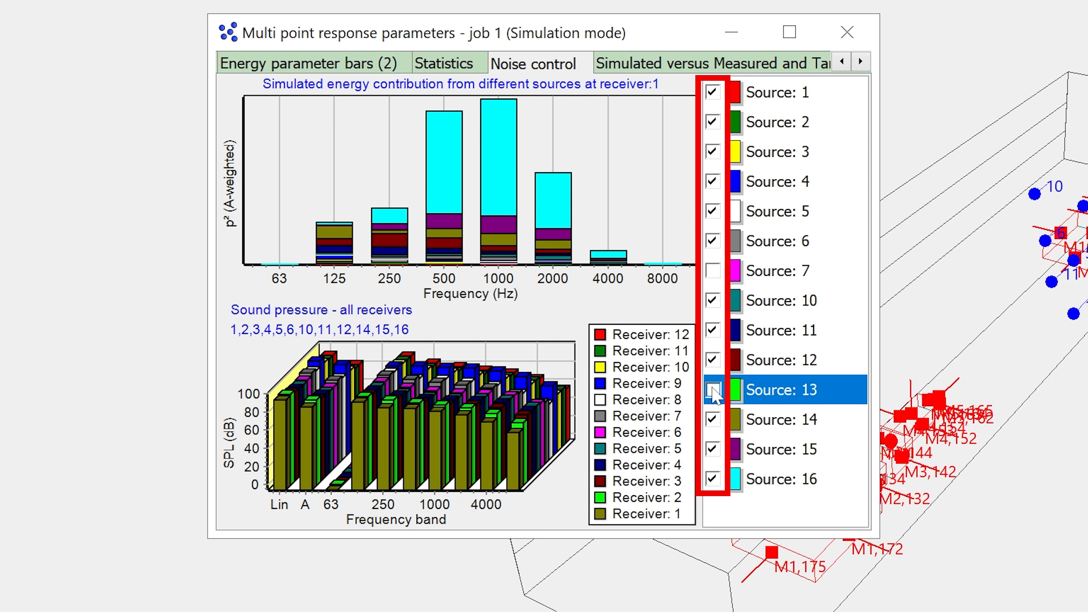
{"action": "left_click", "coordinate": [713, 480]}
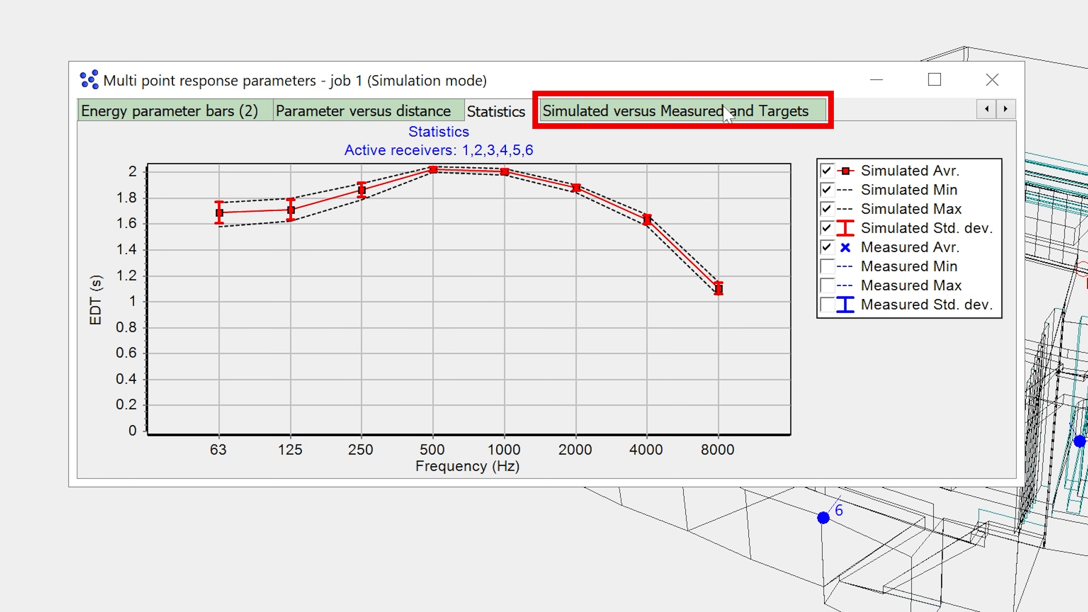
Open the measured data file for the simulated versus measured comparison, save it and close the text editor
{"action": "left_click", "coordinate": [727, 115]}
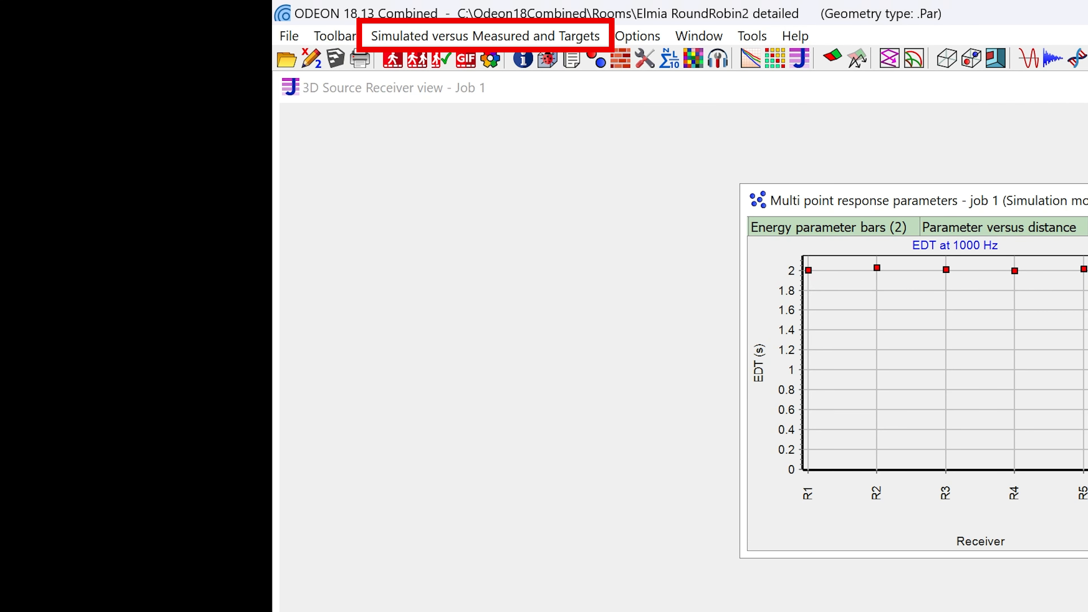
{"action": "left_click", "coordinate": [448, 38]}
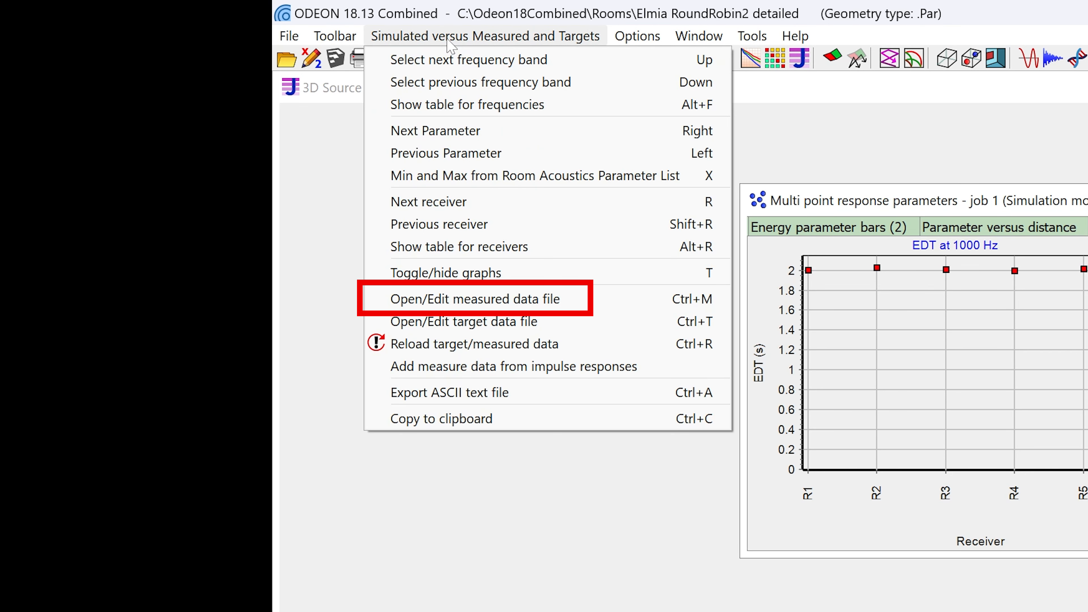
{"action": "left_click", "coordinate": [487, 306]}
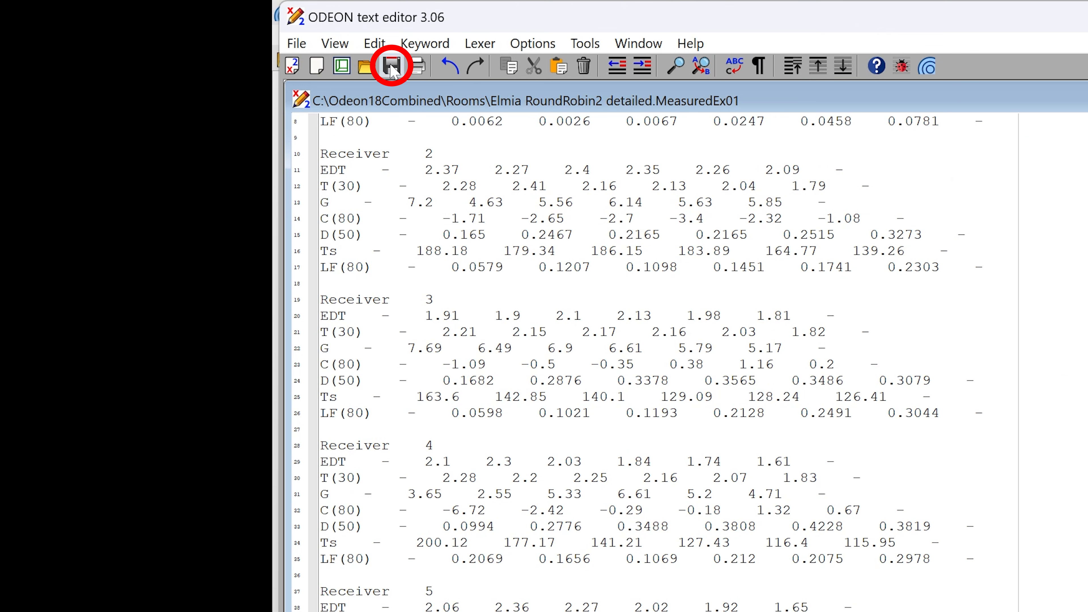
{"action": "left_click", "coordinate": [391, 66]}
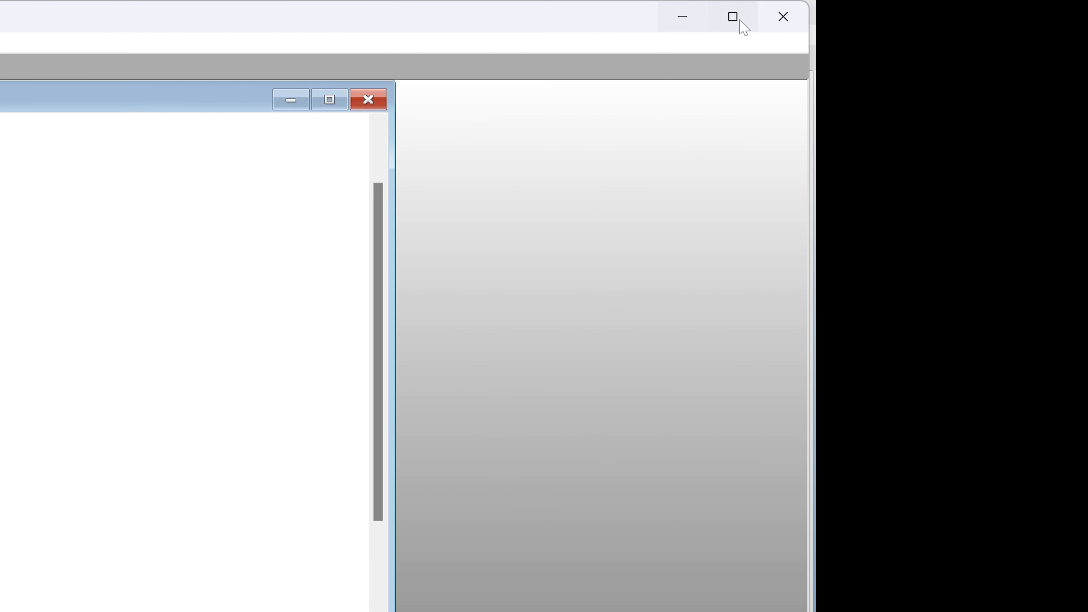
{"action": "left_click", "coordinate": [783, 18]}
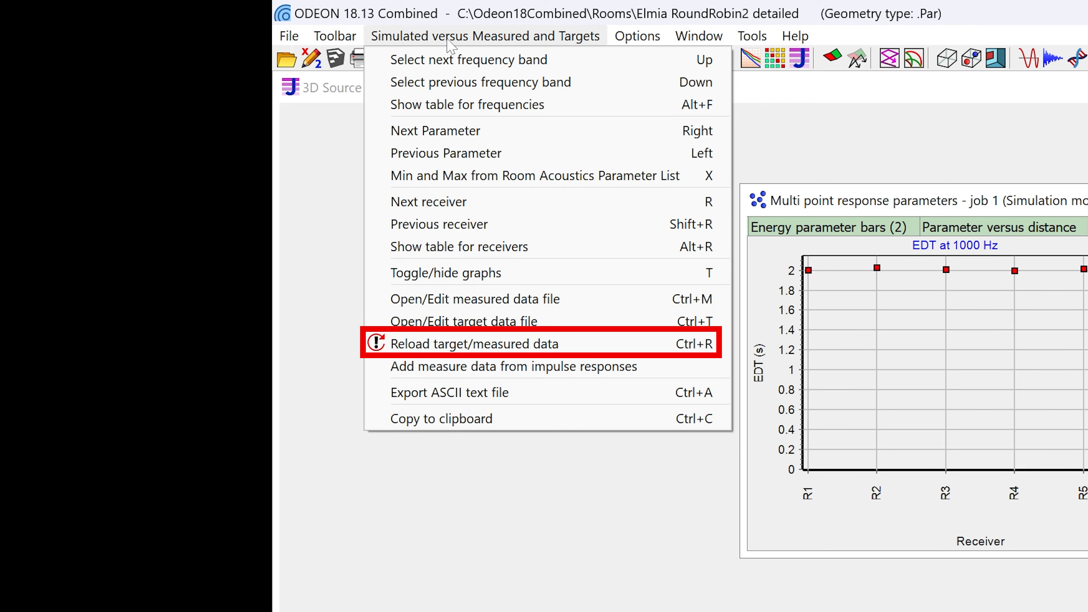
Reload the target and measured data and reopen the simulated versus measured and targets comparison for job 1
{"action": "key", "text": "ctrl+r"}
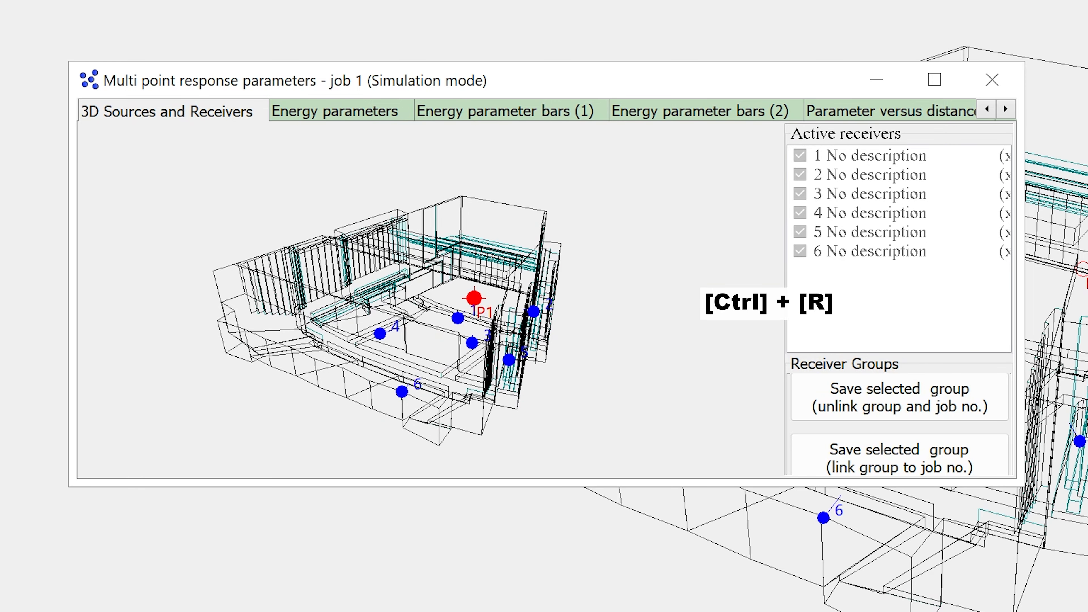
{"action": "left_click", "coordinate": [1006, 108]}
{"action": "left_click", "coordinate": [1006, 108]}
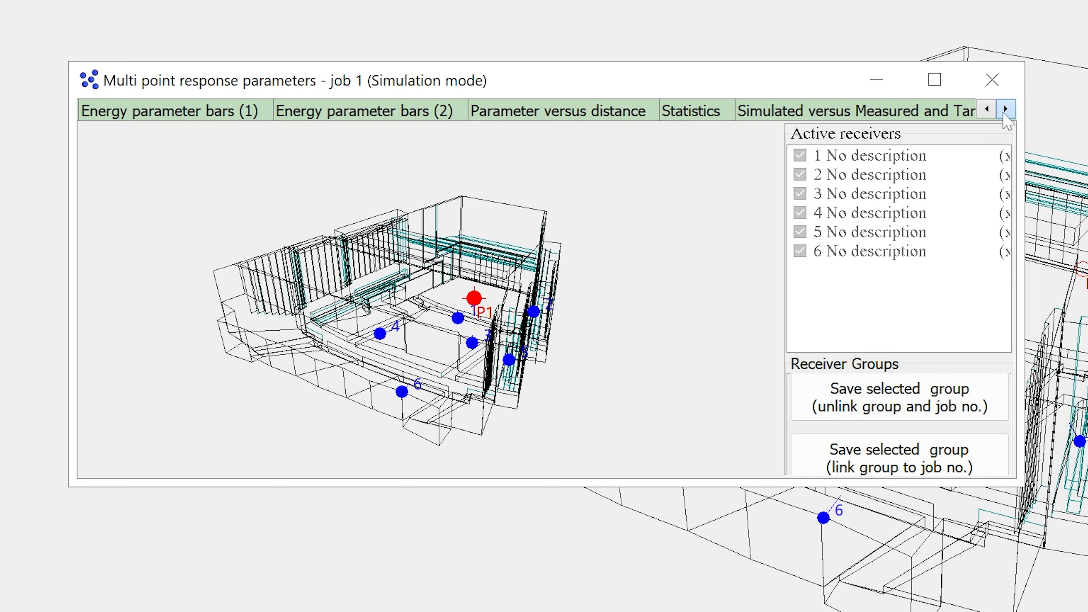
{"action": "left_click", "coordinate": [1005, 109]}
{"action": "left_click", "coordinate": [775, 112]}
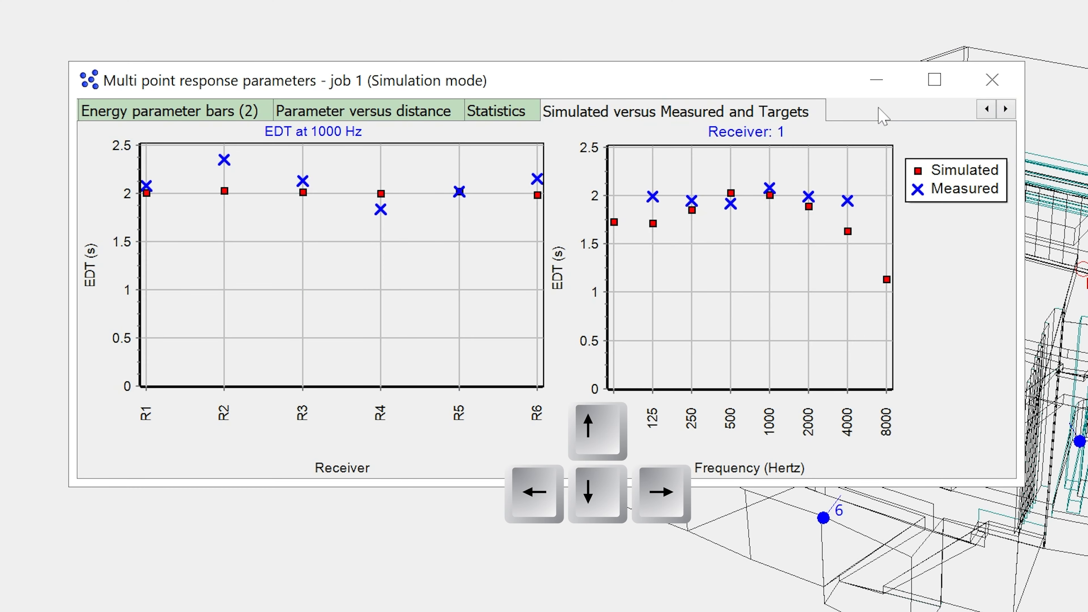
Compare simulated and measured results for parameters from EDT to ξ(T(20)) and for EDT in the bands from 1000 to 4000 Hz
{"action": "key", "text": "Right"}
{"action": "key", "text": "Right"}
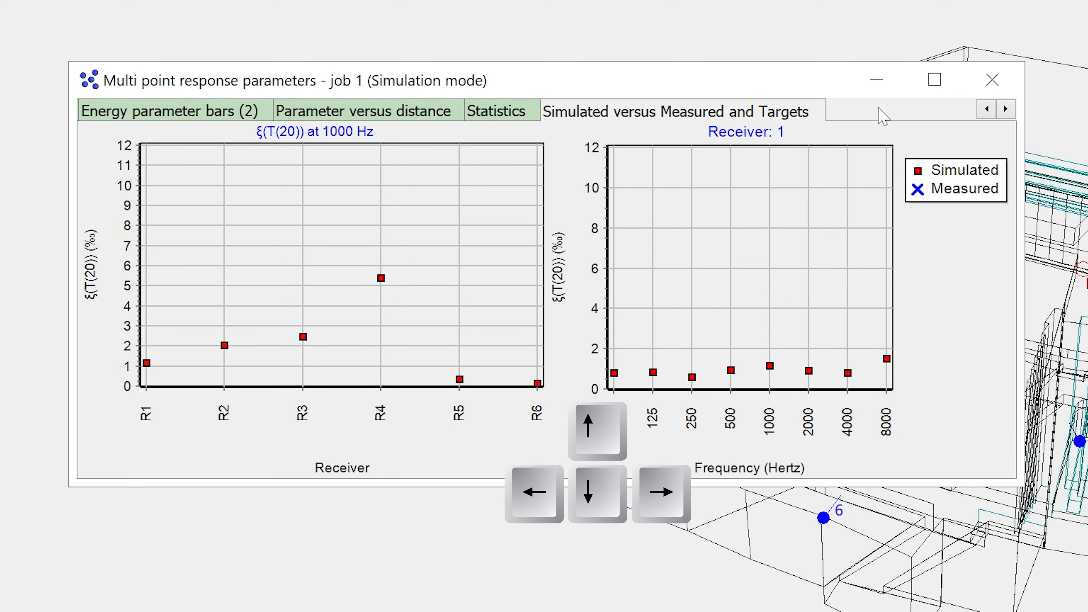
{"action": "key", "text": "Left"}
{"action": "key", "text": "Left"}
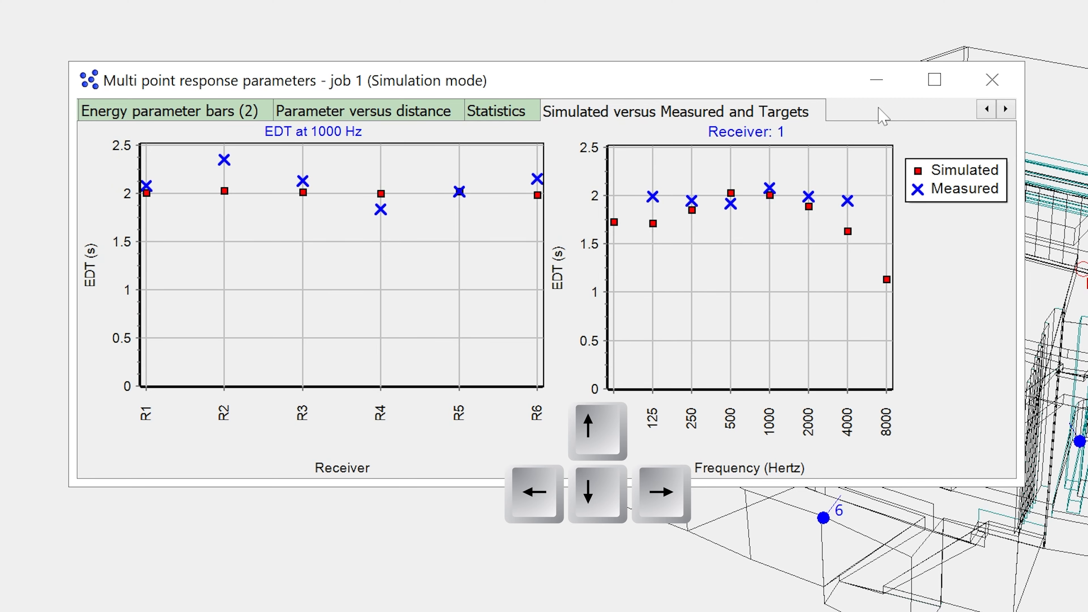
{"action": "key", "text": "Up"}
{"action": "key", "text": "Up"}
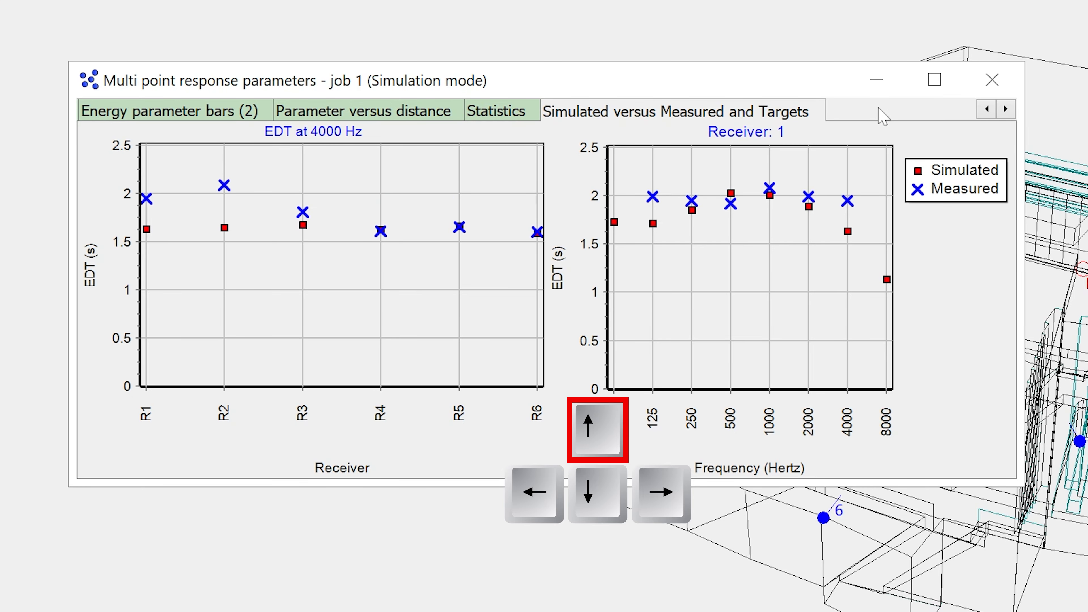
{"action": "key", "text": "Down"}
{"action": "key", "text": "Down"}
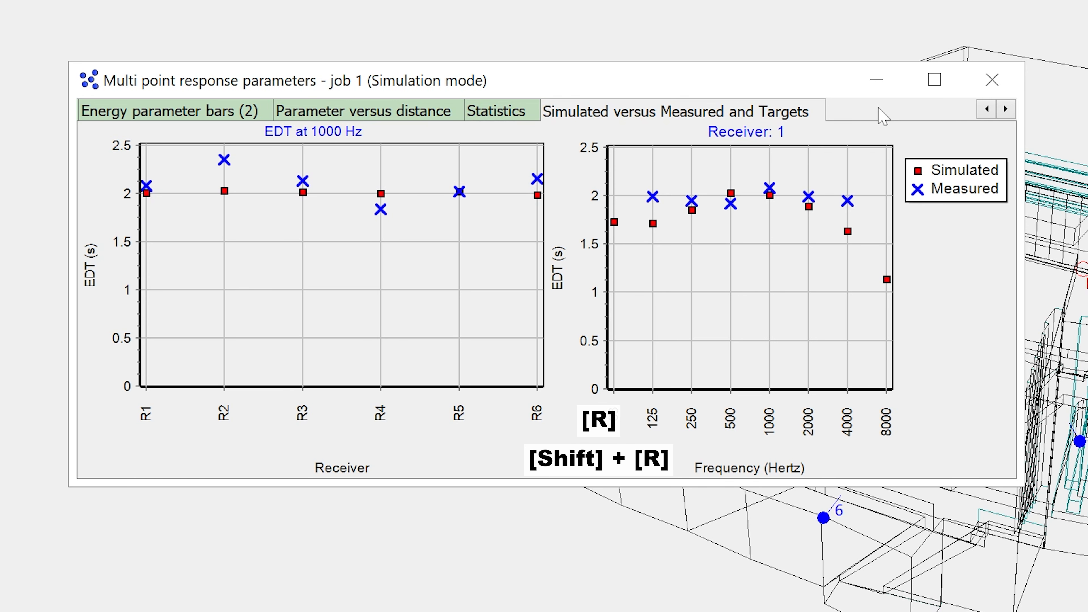
Compare simulated and measured EDT over frequency for receivers 1 to 3 and return the plot to receiver 1
{"action": "key", "text": "r"}
{"action": "key", "text": "r"}
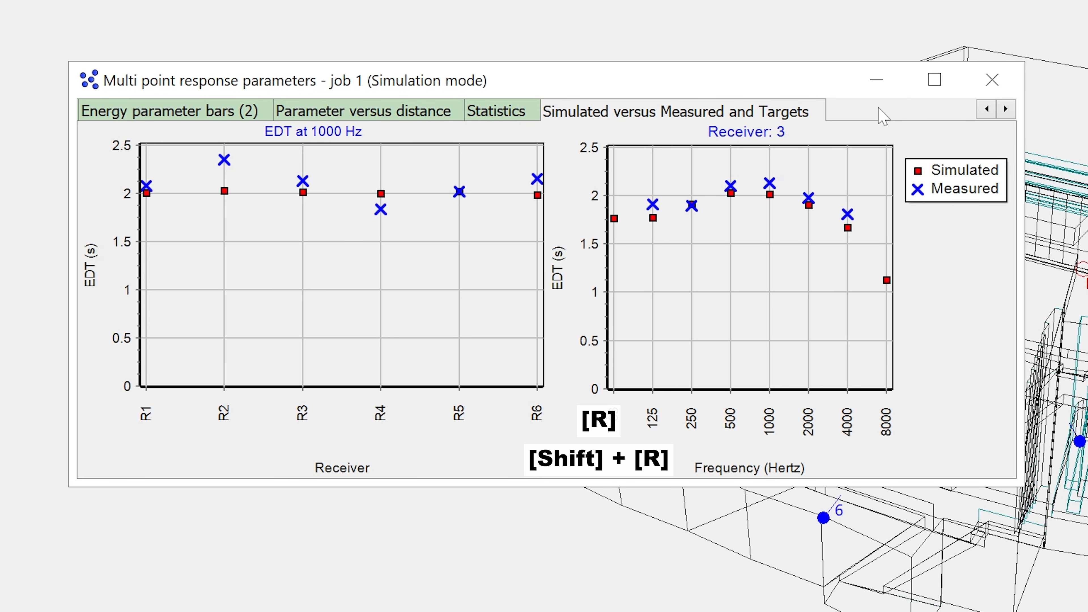
{"action": "key", "text": "shift+r"}
{"action": "key", "text": "shift+r"}
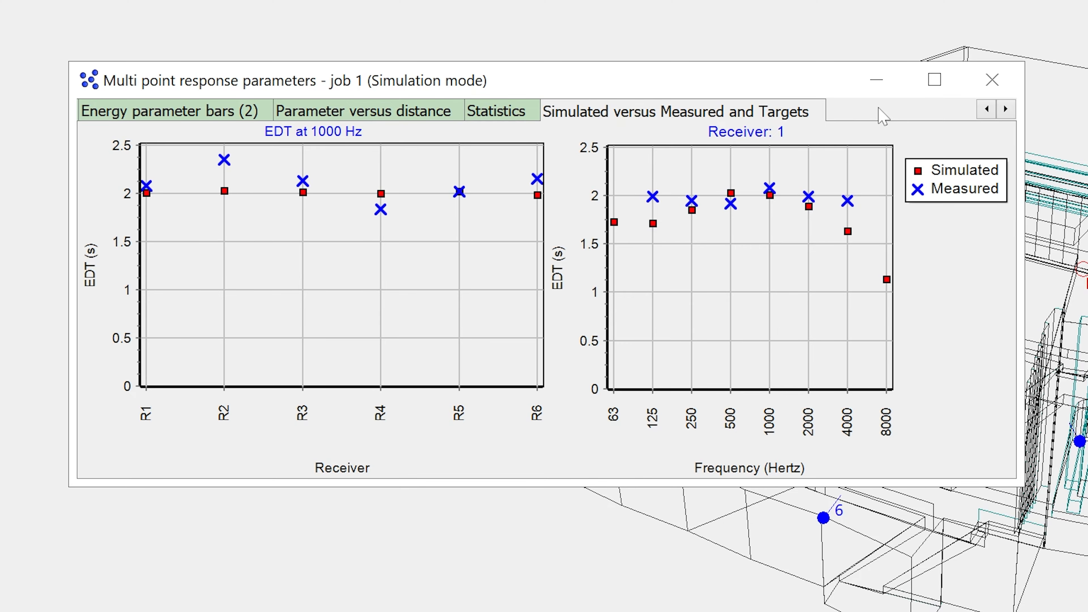
{"action": "left_click", "coordinate": [757, 284]}
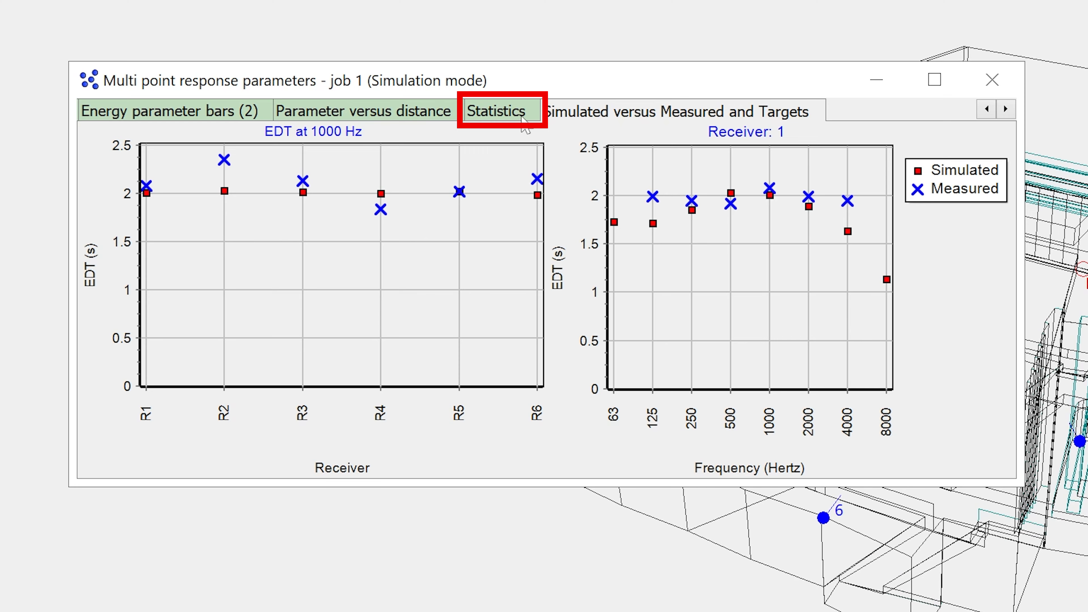
View the EDT statistics over frequency for the active receivers and return to the simulated versus measured and targets comparison
{"action": "left_click", "coordinate": [523, 123]}
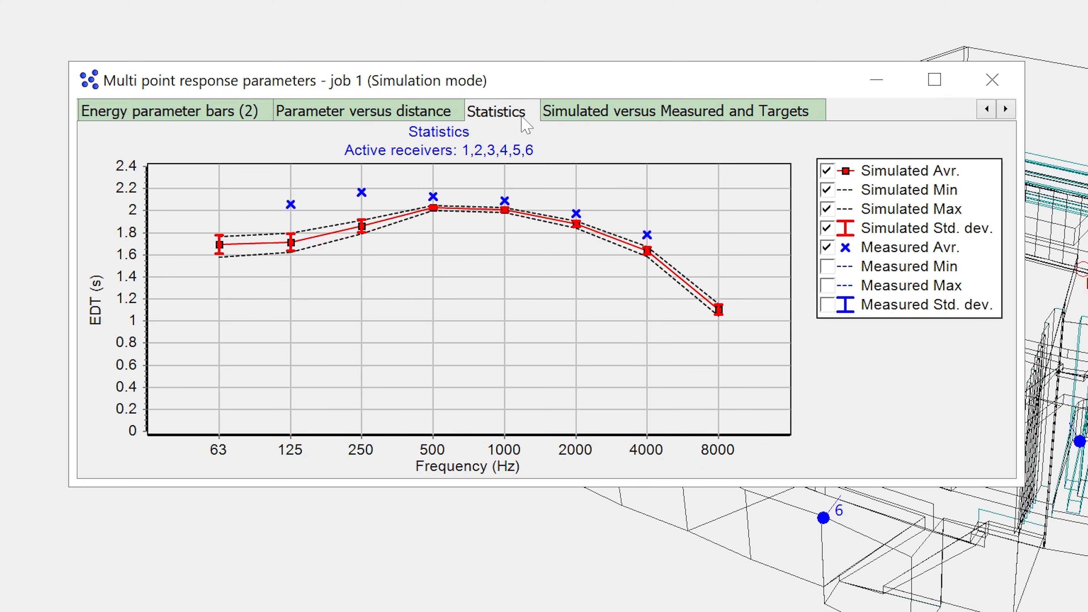
{"action": "left_click", "coordinate": [729, 112]}
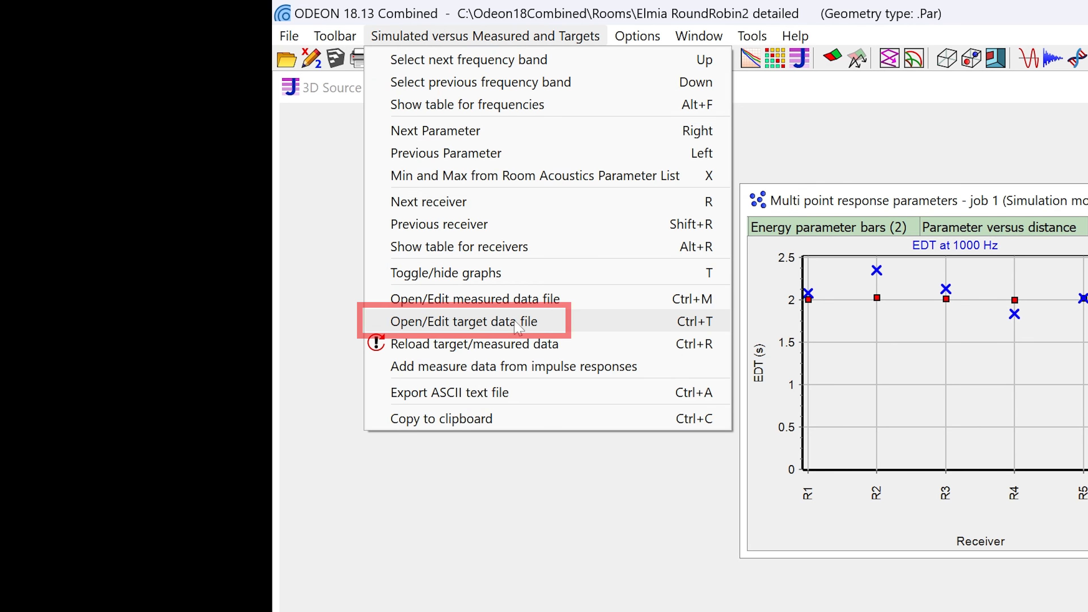
In the target data file, enter T(30) minimums 1.8 1.8 1.8 1.8 1.8 1.8 1.0 0.8, maximums 2.4 2.4 2.3 2.3 2.3 2.1 2.0 1.5, and save
{"action": "left_click", "coordinate": [517, 324]}
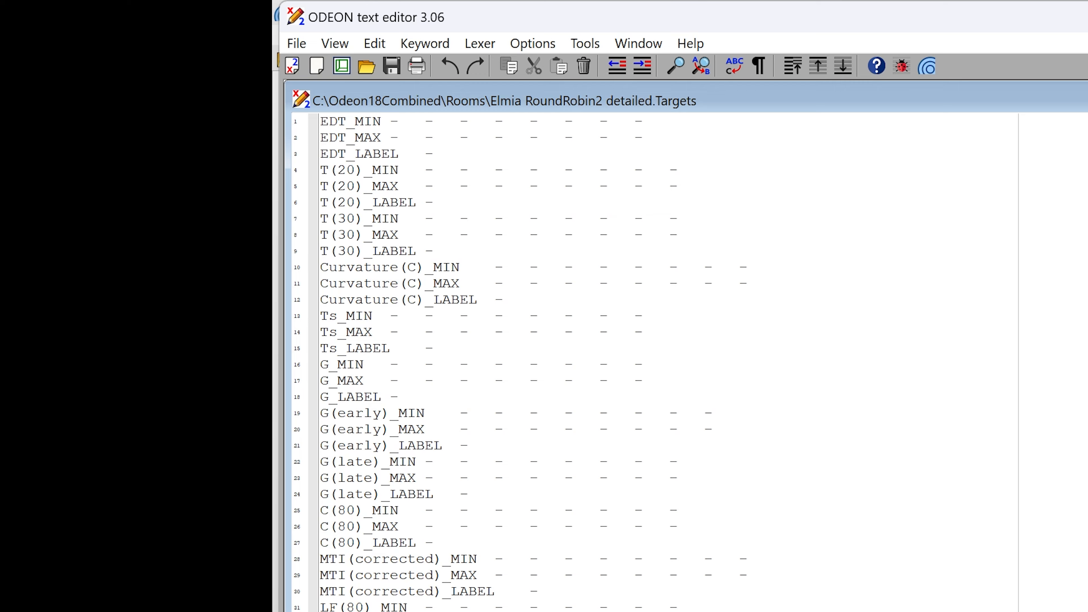
{"action": "type", "text": "2.1 "}
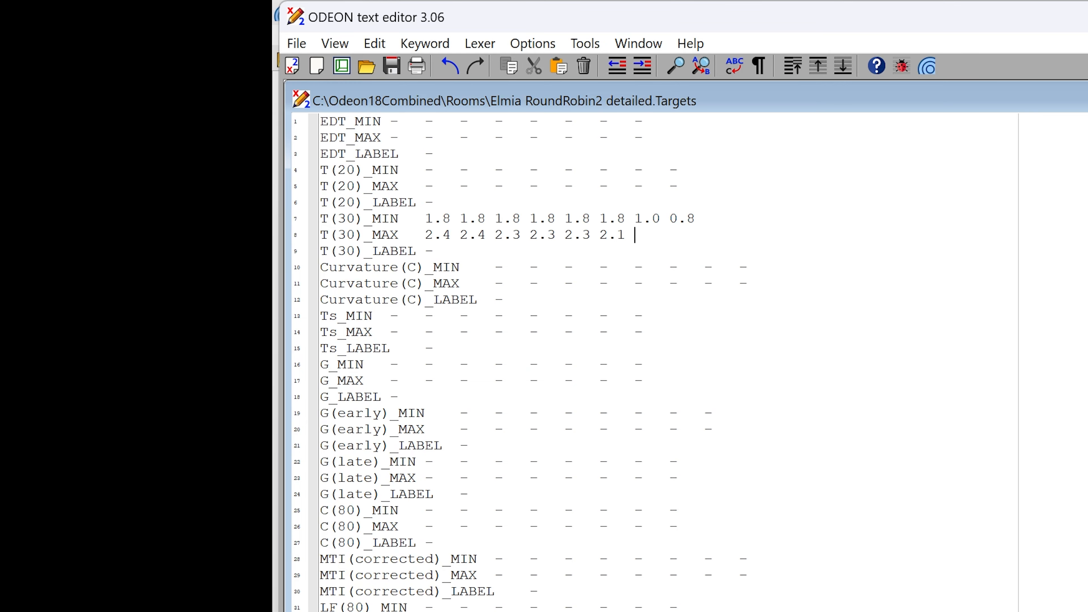
{"action": "type", "text": "2.0 1.5"}
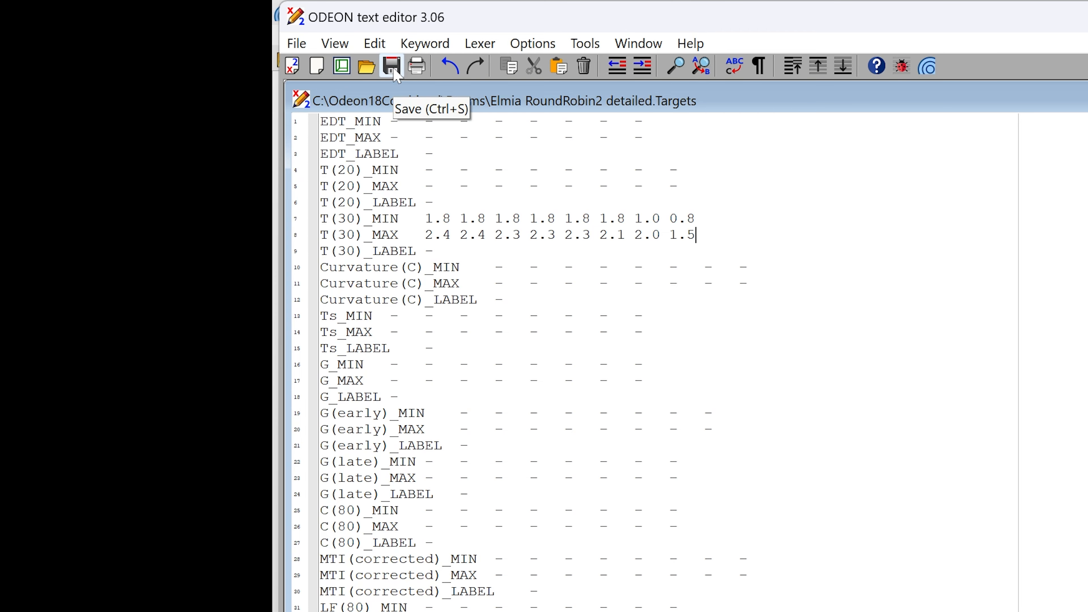
{"action": "left_click", "coordinate": [396, 72]}
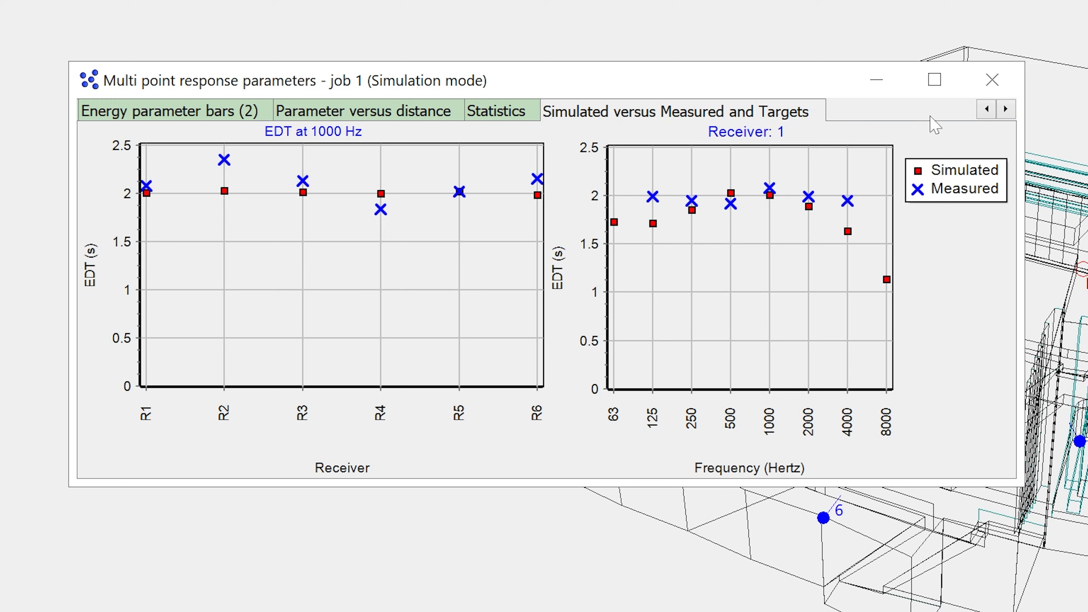
Step the simulated versus measured comparison at 1000 Hz from EDT past ξ(T(20)) to T(30)
{"action": "key", "text": "Down"}
{"action": "key", "text": "Down"}
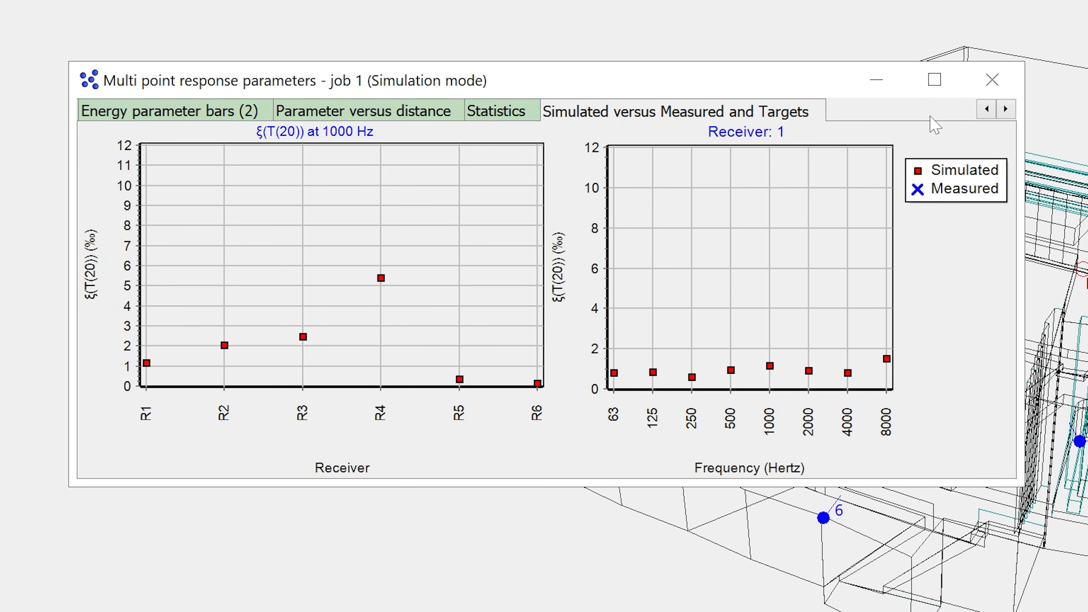
{"action": "key", "text": "Down"}
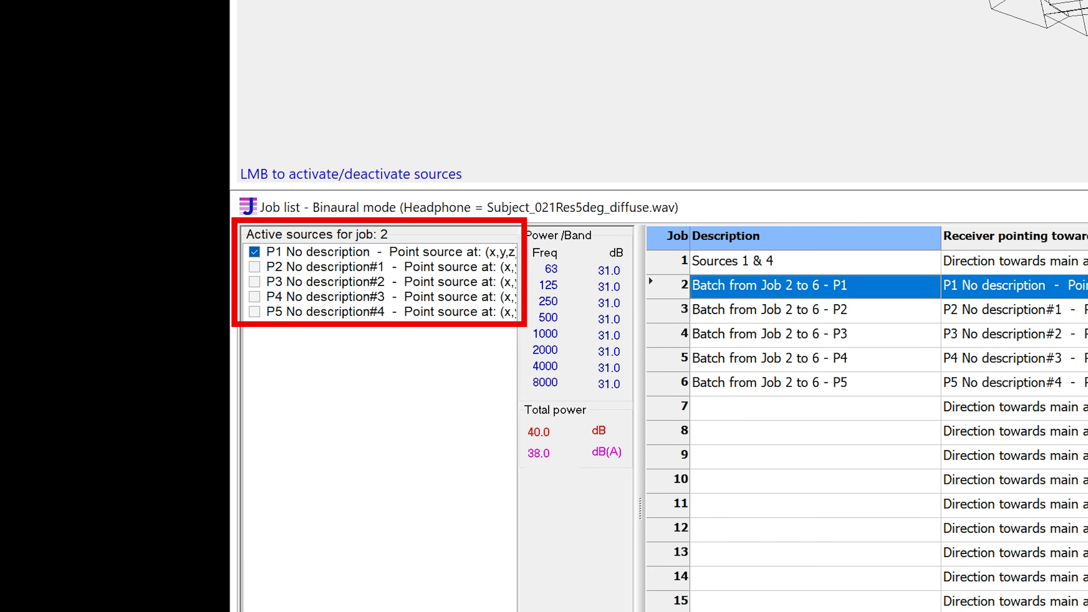
Review which source is active in each batch job from job 2 to job 6
{"action": "key", "text": "Down"}
{"action": "key", "text": "Down"}
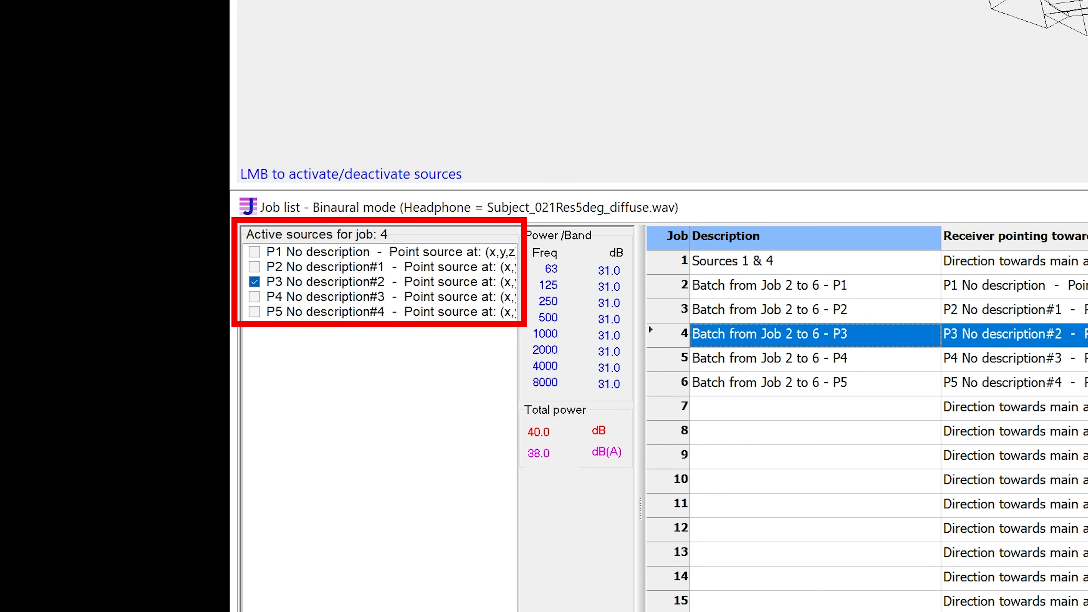
{"action": "key", "text": "Down"}
{"action": "key", "text": "Down"}
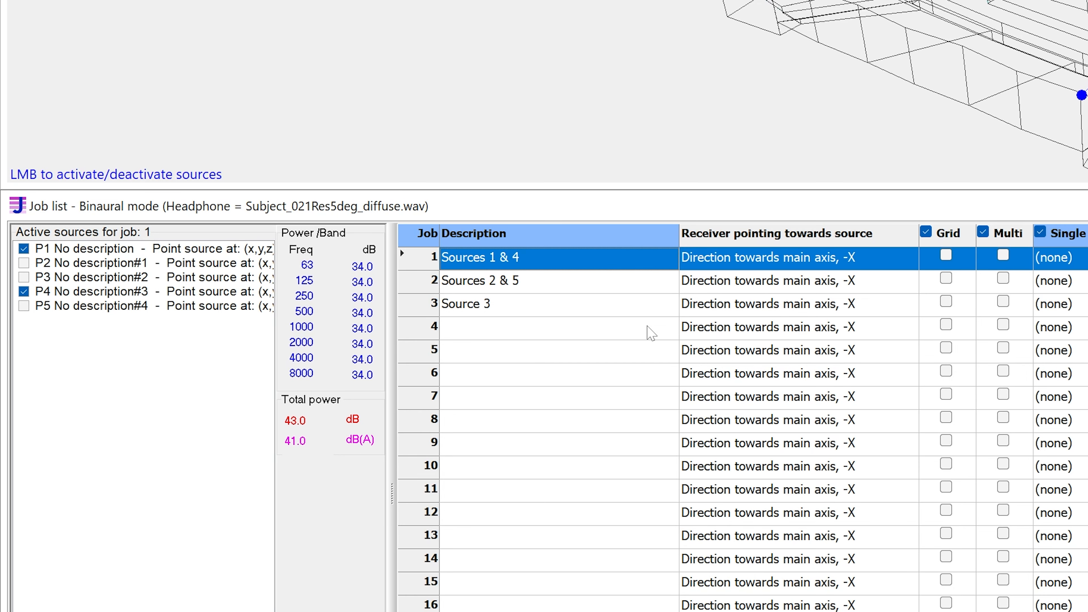
Repeat job 2 (Sources 2 & 5) for all sources, with the receivers pointing towards the active source
{"action": "left_click", "coordinate": [615, 290]}
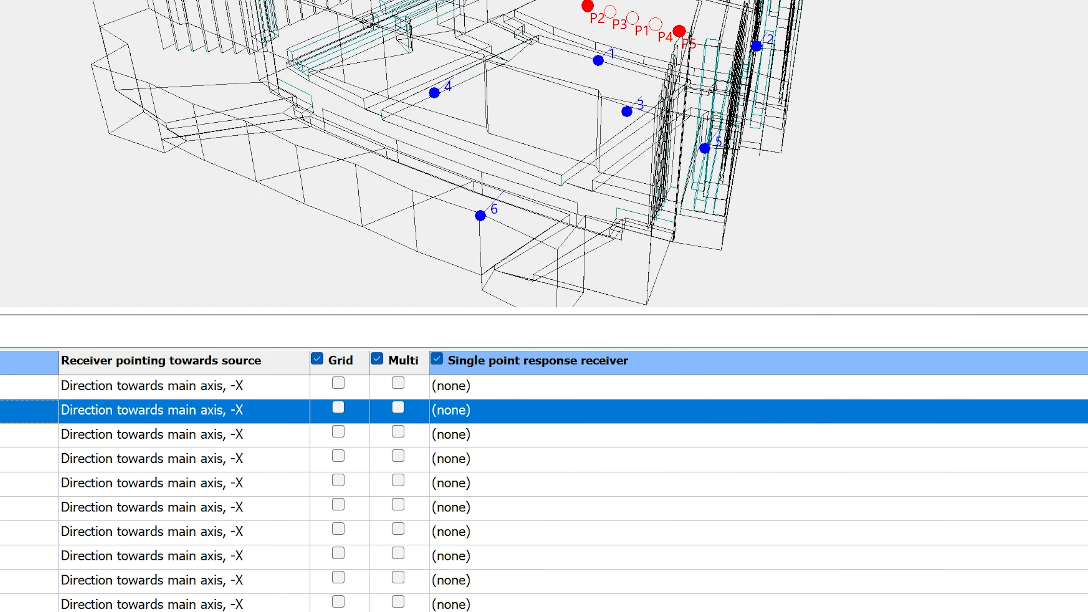
{"action": "left_click", "coordinate": [774, 410]}
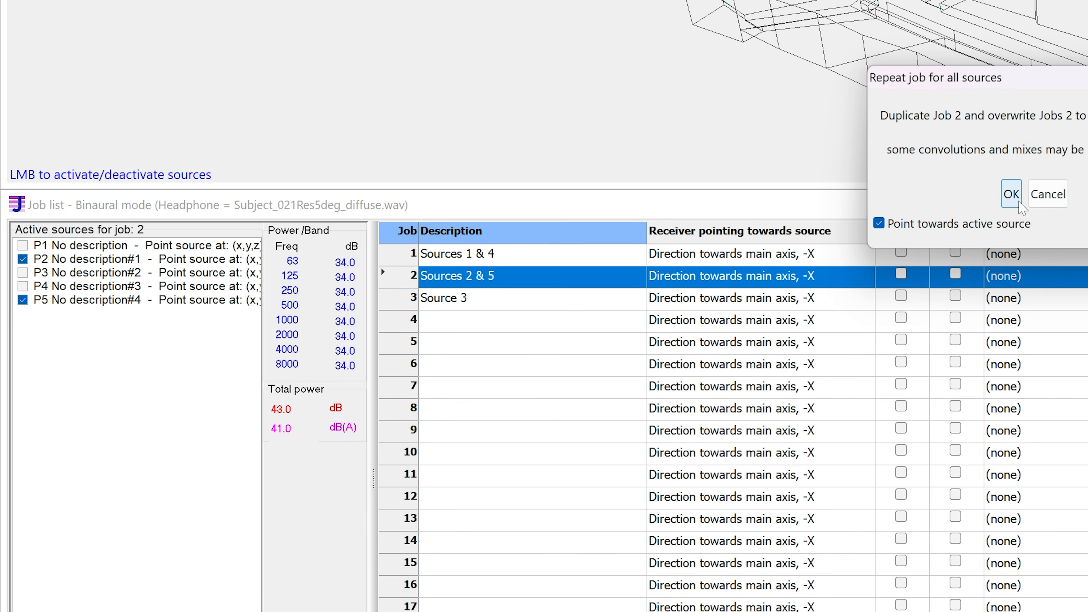
{"action": "left_click", "coordinate": [1011, 194]}
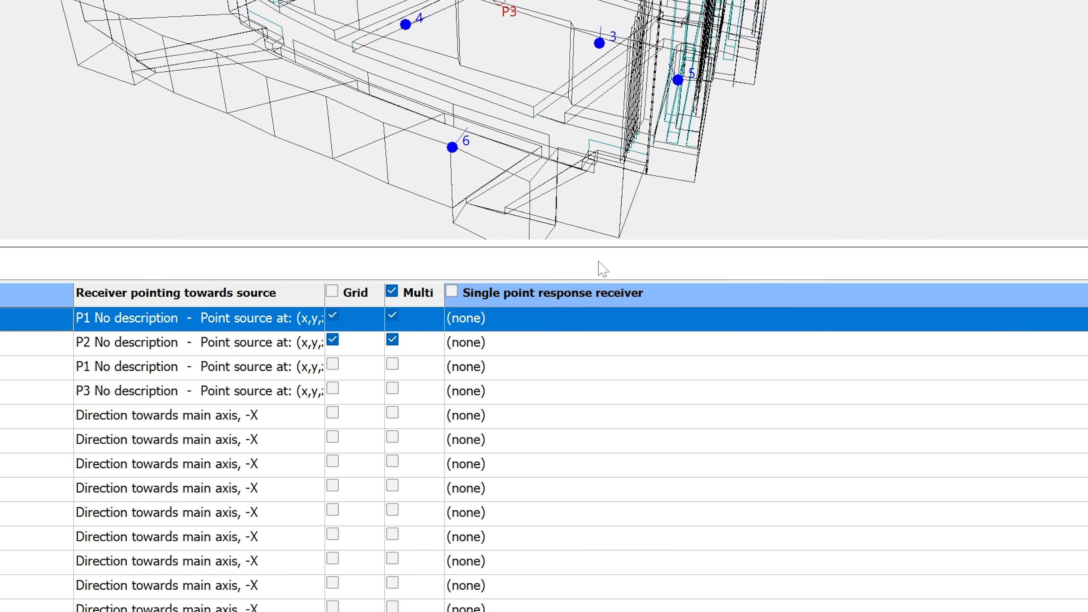
Enable single point response calculation and assign receiver 1 at (13.800, 0.000, 24.850) to the first job
{"action": "left_click", "coordinate": [451, 293]}
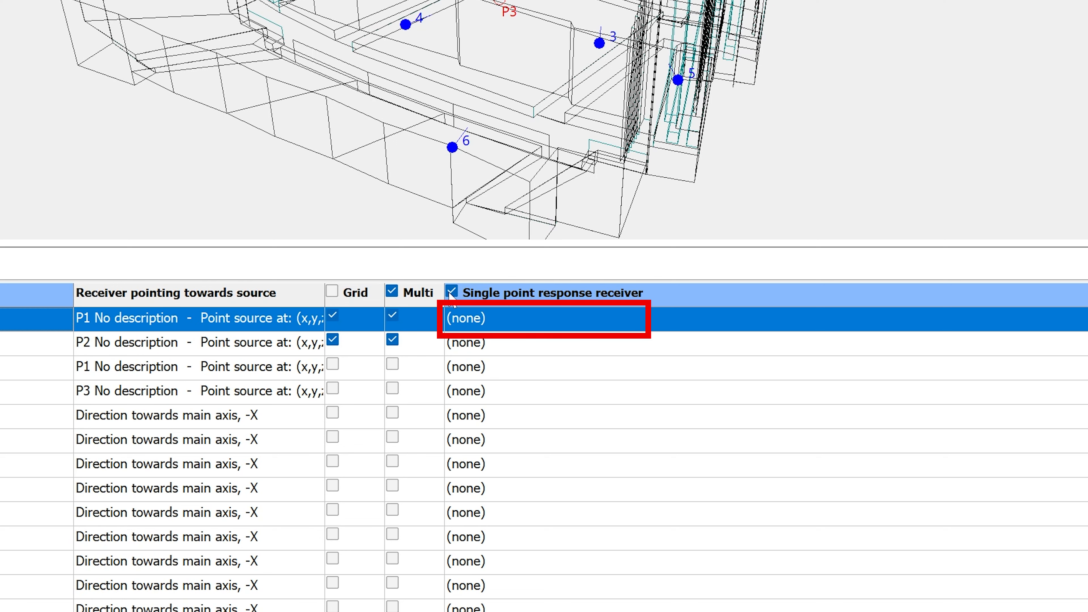
{"action": "left_click", "coordinate": [518, 330]}
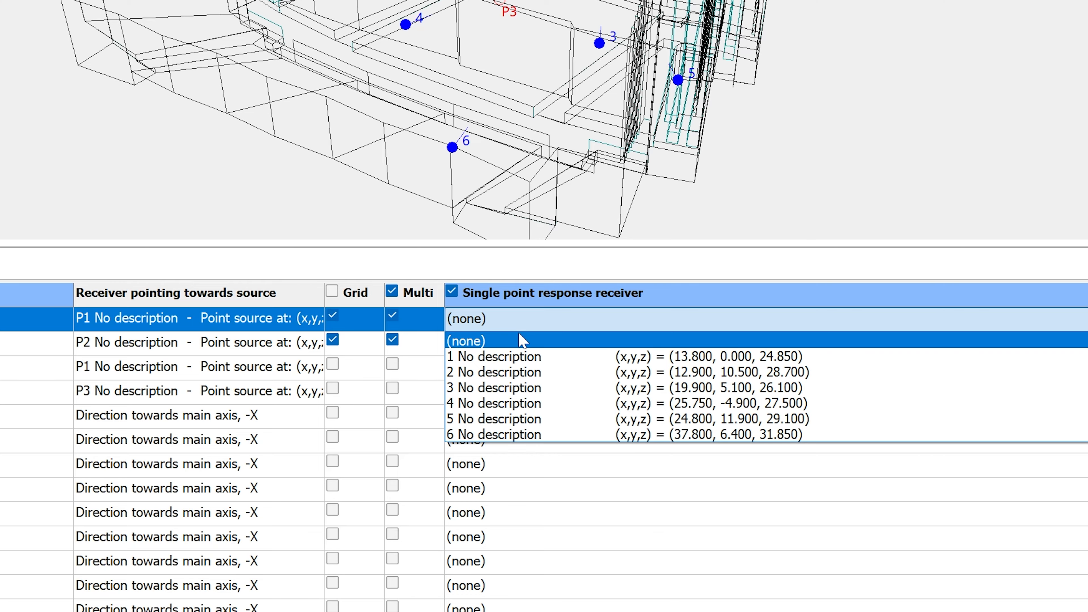
{"action": "left_click", "coordinate": [528, 357]}
{"action": "left_click", "coordinate": [528, 354]}
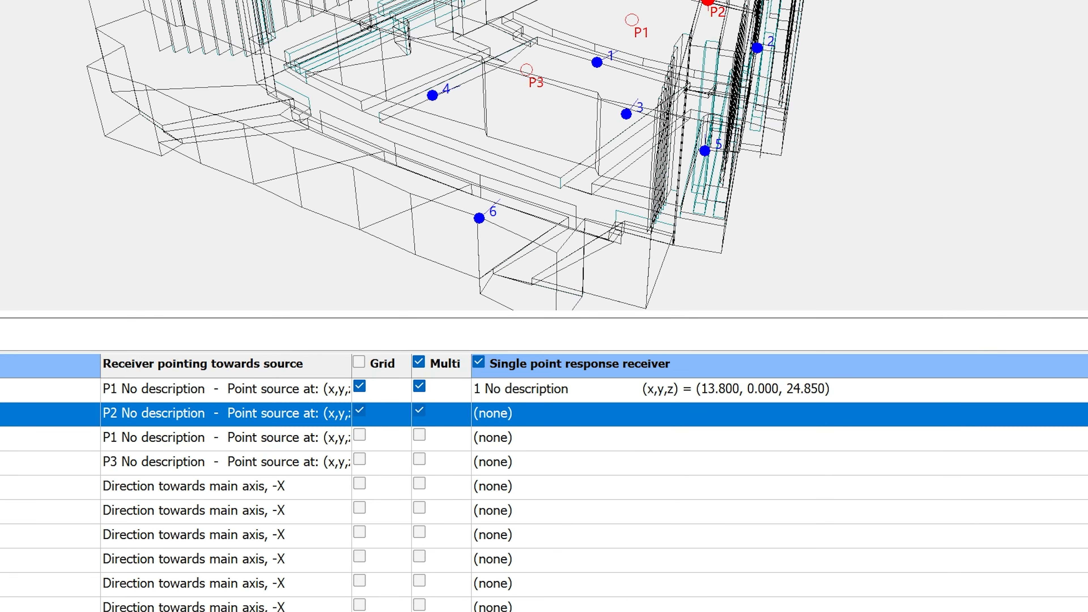
Run the job calculation and view the energy parameters in the single point response of job 1
{"action": "left_click", "coordinate": [763, 258]}
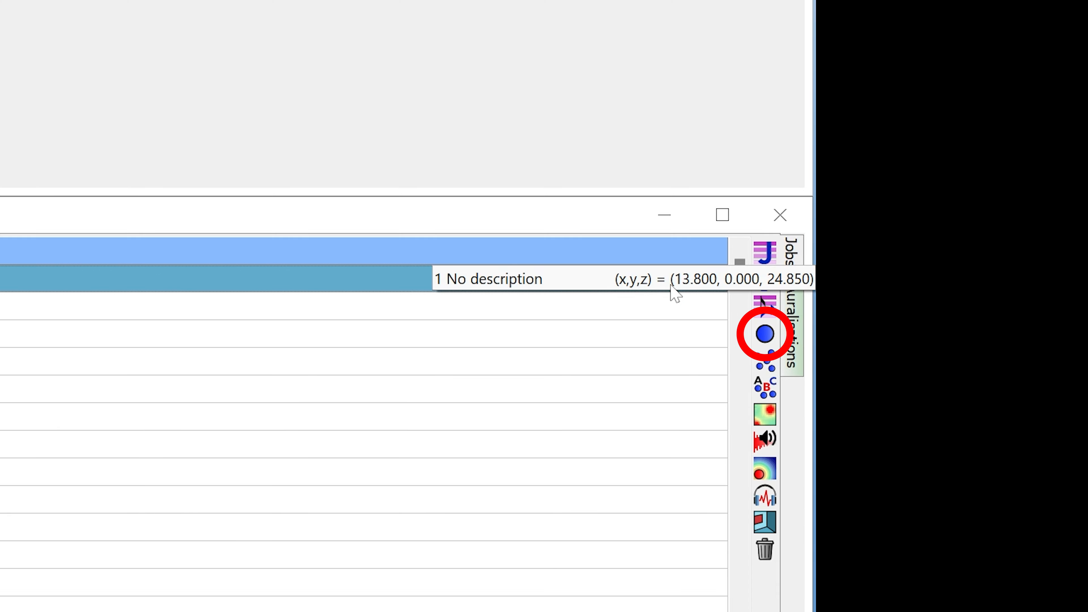
{"action": "left_click", "coordinate": [763, 337]}
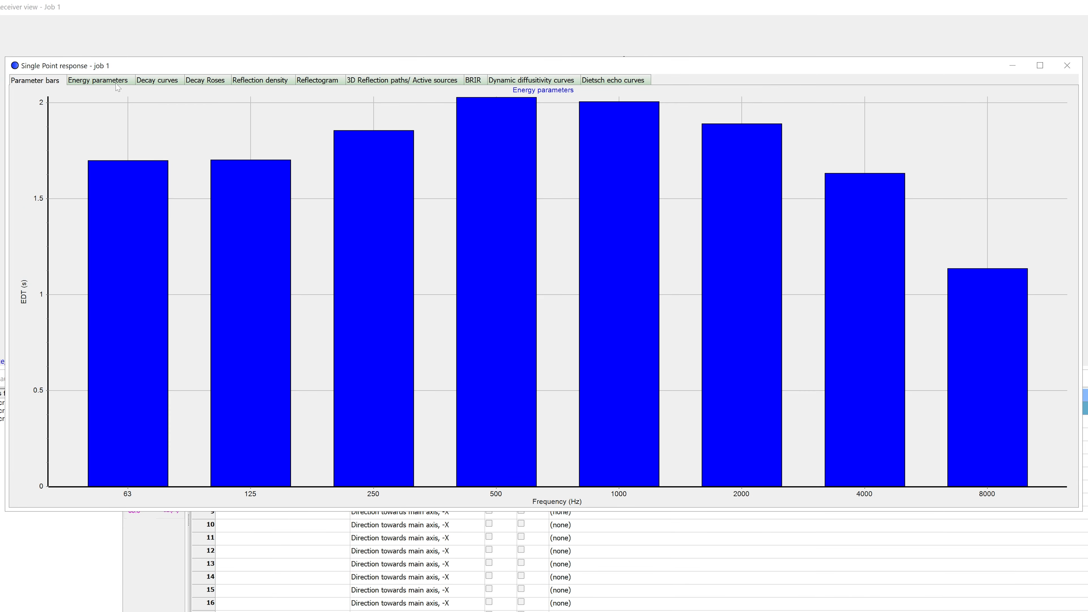
{"action": "left_click", "coordinate": [117, 88]}
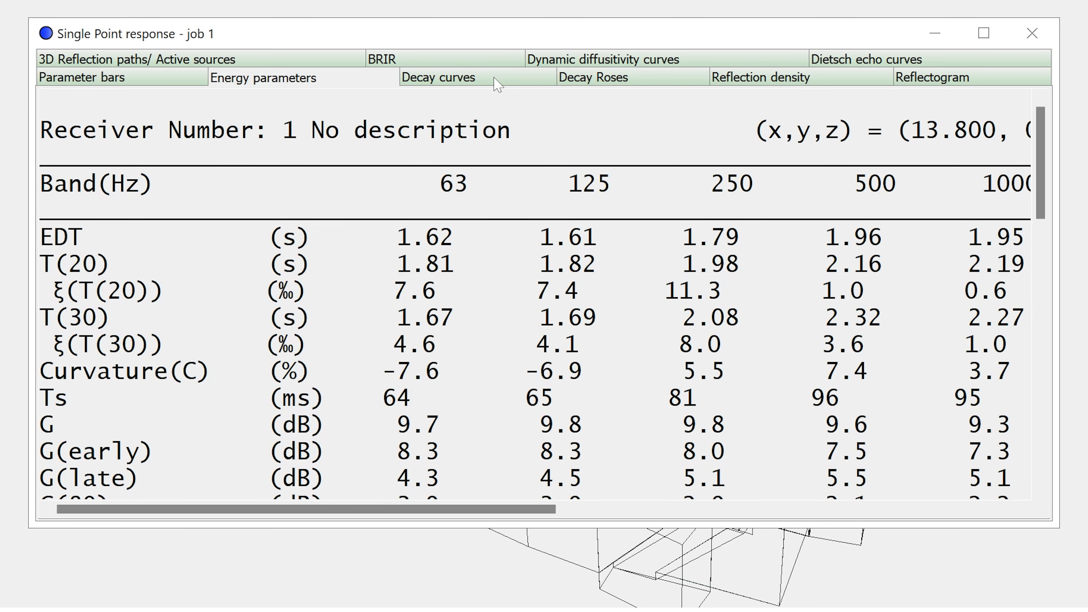
Show the decay curves and cycle the reflection colour scale through Studio and Auto back to Music
{"action": "left_click", "coordinate": [495, 79]}
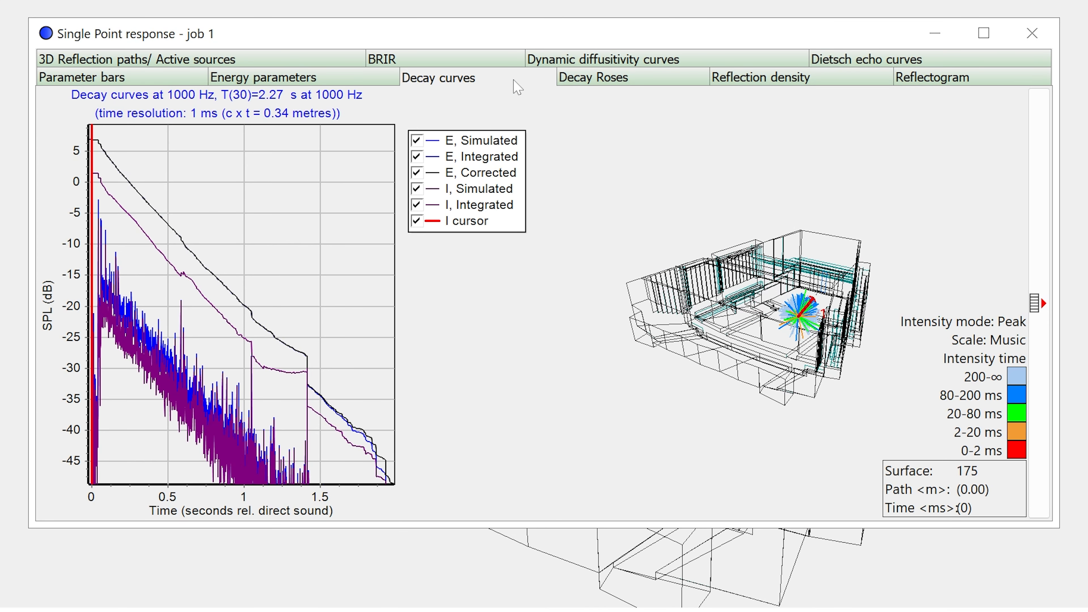
{"action": "scroll", "coordinate": [836, 347], "scroll_direction": "up", "scroll_amount": 6}
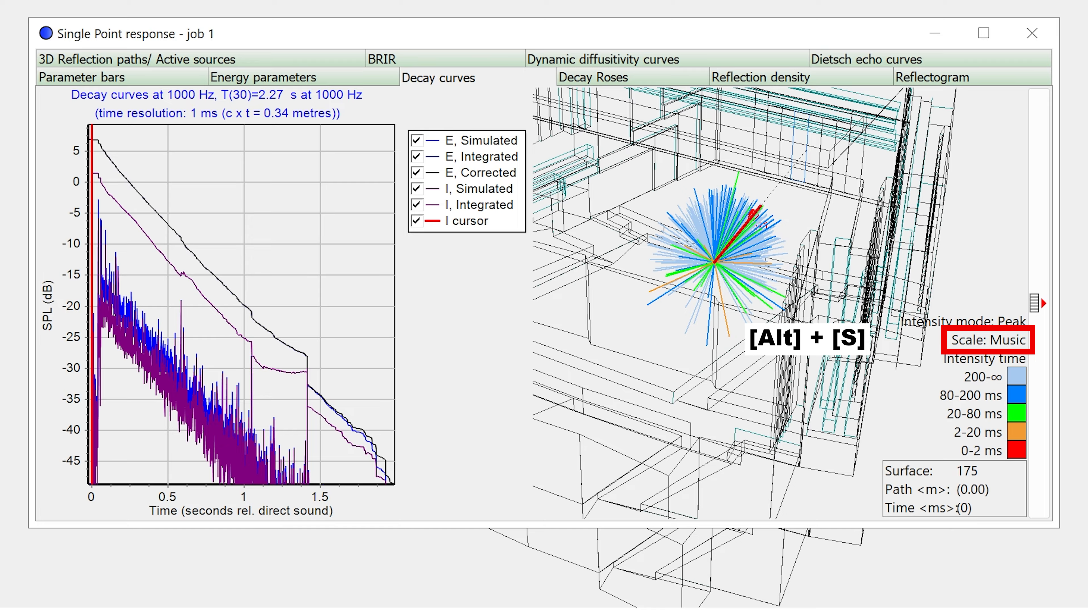
{"action": "key", "text": "alt+s"}
{"action": "key", "text": "alt+s"}
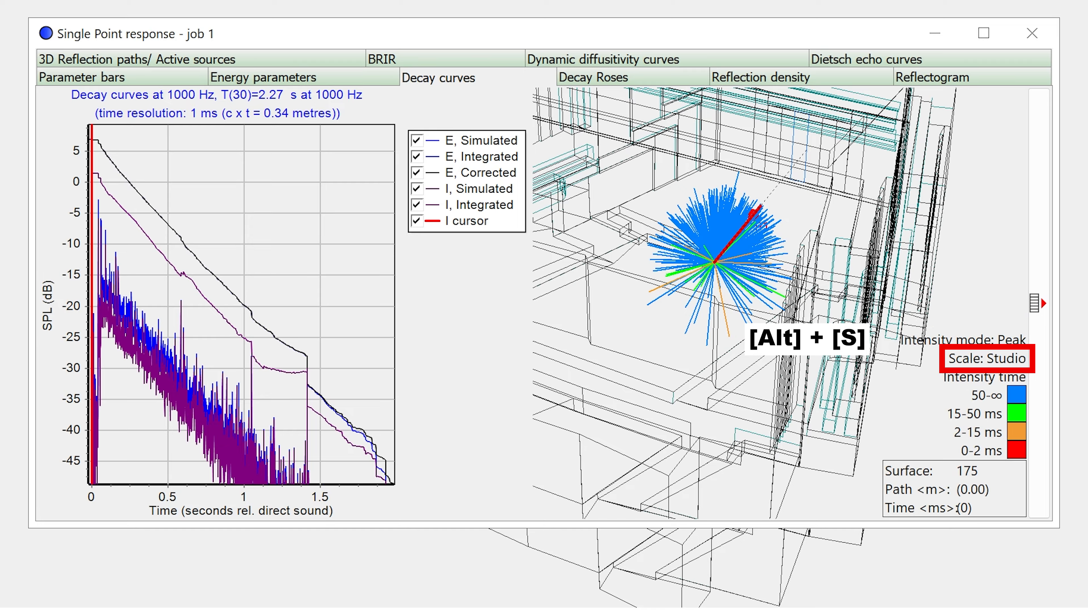
{"action": "key", "text": "alt+s"}
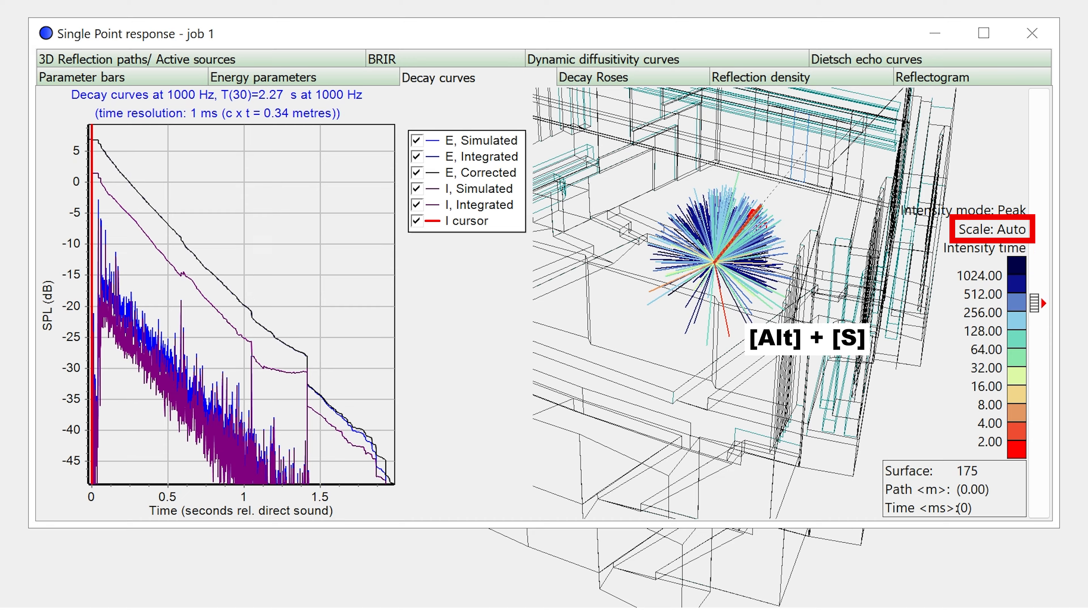
{"action": "key", "text": "alt+s"}
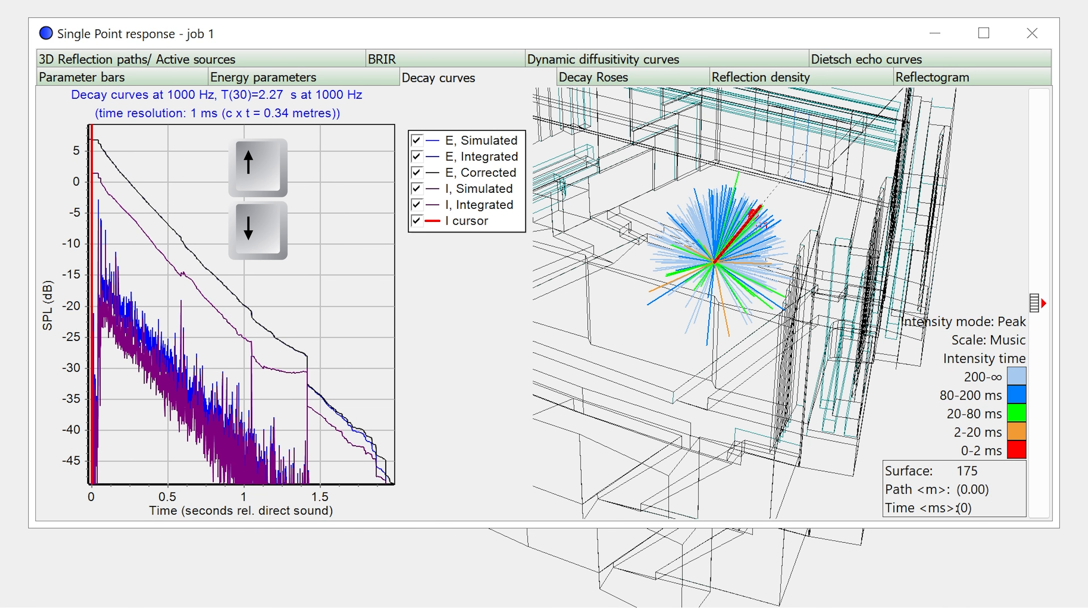
Step the decay curves through the higher frequency bands to 8000 Hz, the Linear and A-weighted results, and around to 1000 Hz
{"action": "key", "text": "Up"}
{"action": "key", "text": "Up"}
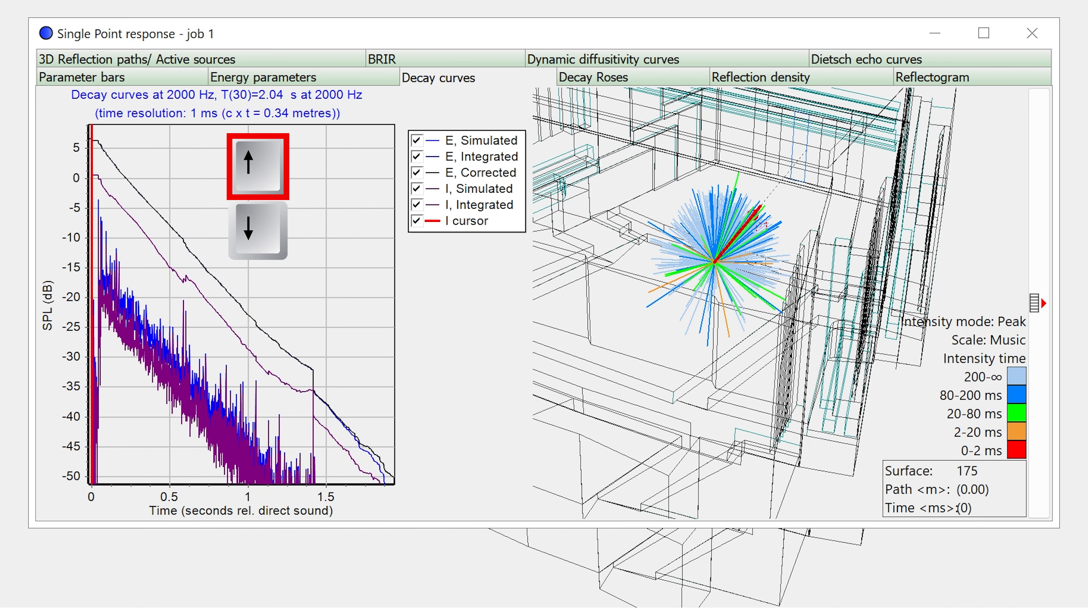
{"action": "key", "text": "Up"}
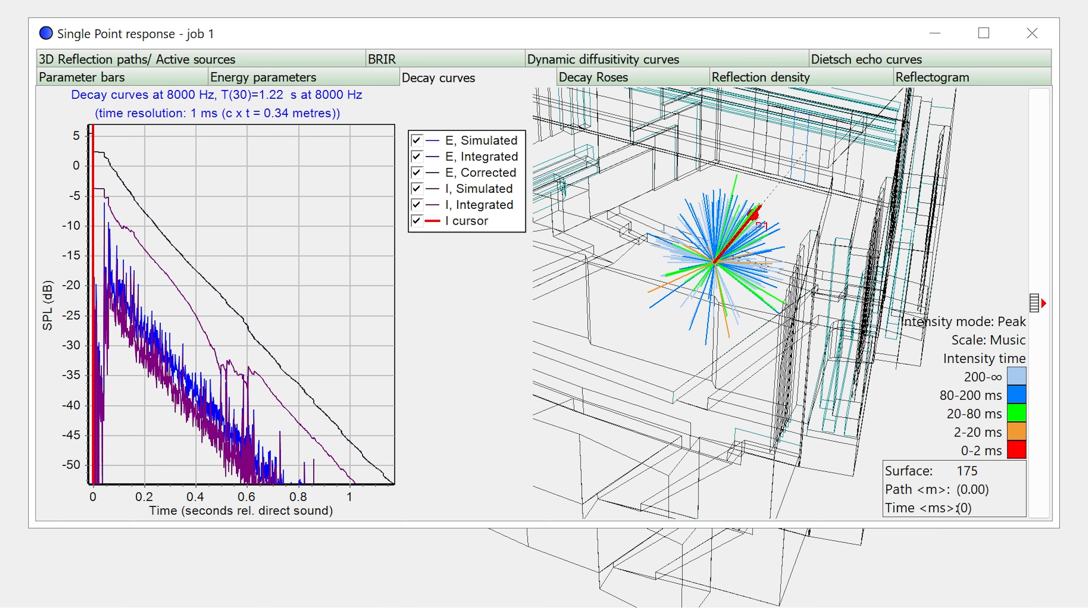
{"action": "key", "text": "Up"}
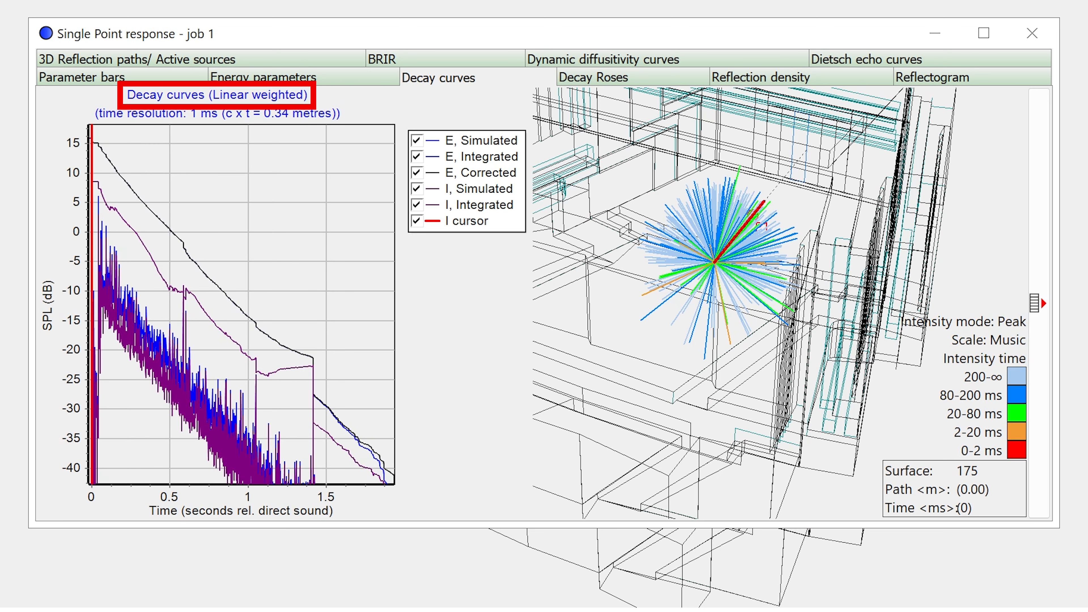
{"action": "key", "text": "Up"}
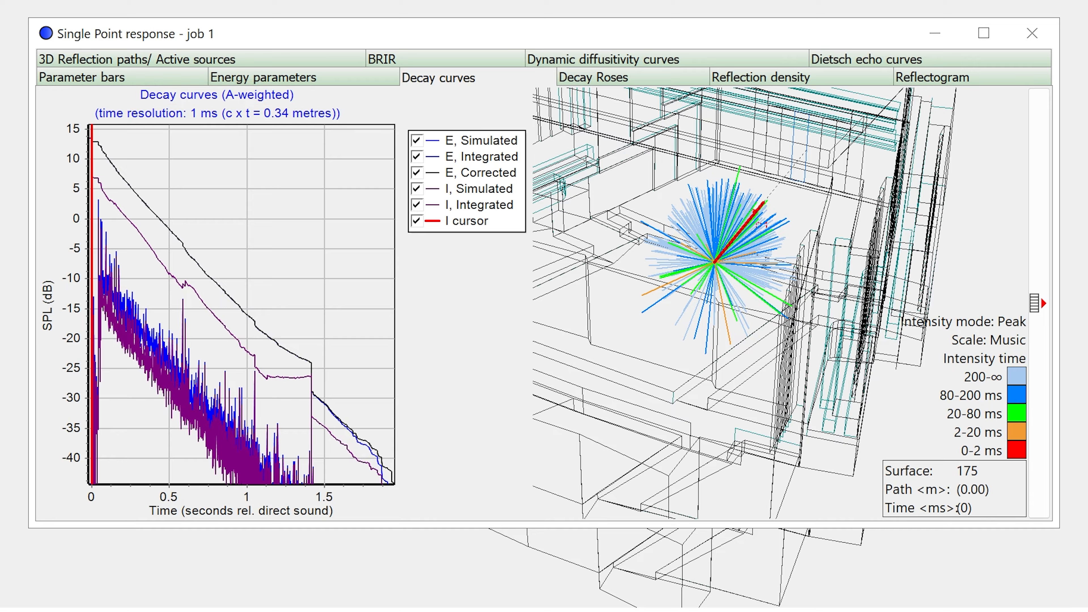
{"action": "key", "text": "Up"}
{"action": "key", "text": "Up"}
{"action": "key", "text": "Up"}
{"action": "key", "text": "Up"}
{"action": "key", "text": "Up"}
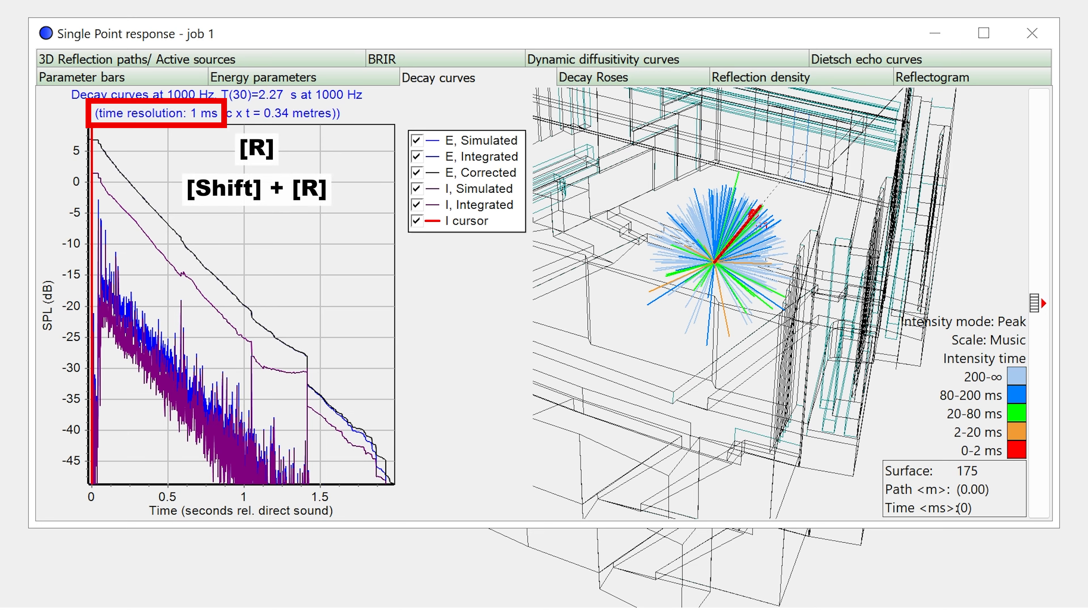
Compare the 1000 Hz decay curves at different time resolutions, including 2 ms, and leave the resolution at 10 ms
{"action": "key", "text": "r"}
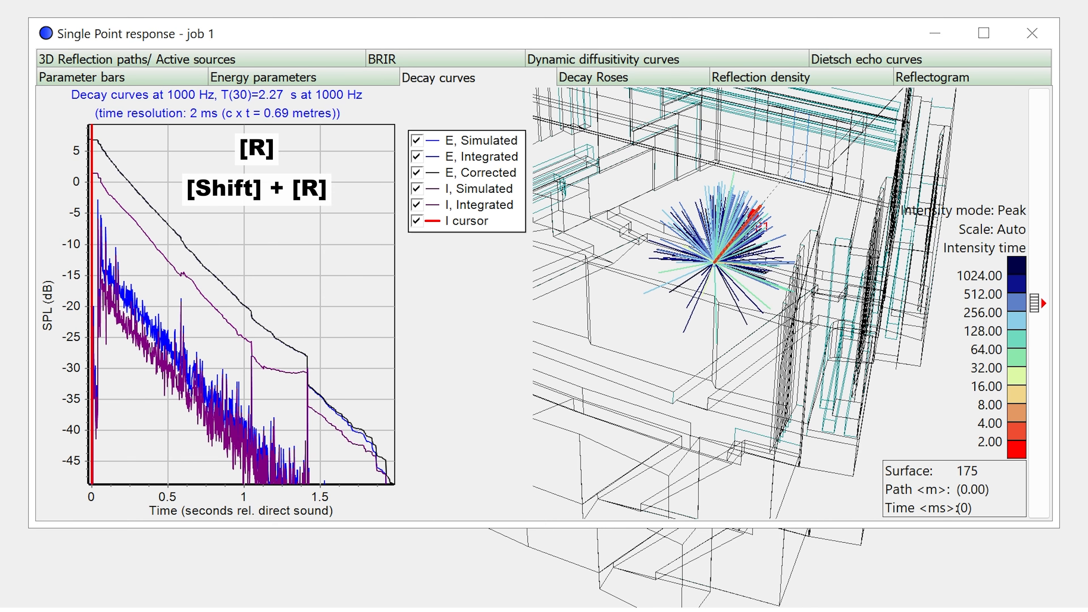
{"action": "key", "text": "r"}
{"action": "key", "text": "r"}
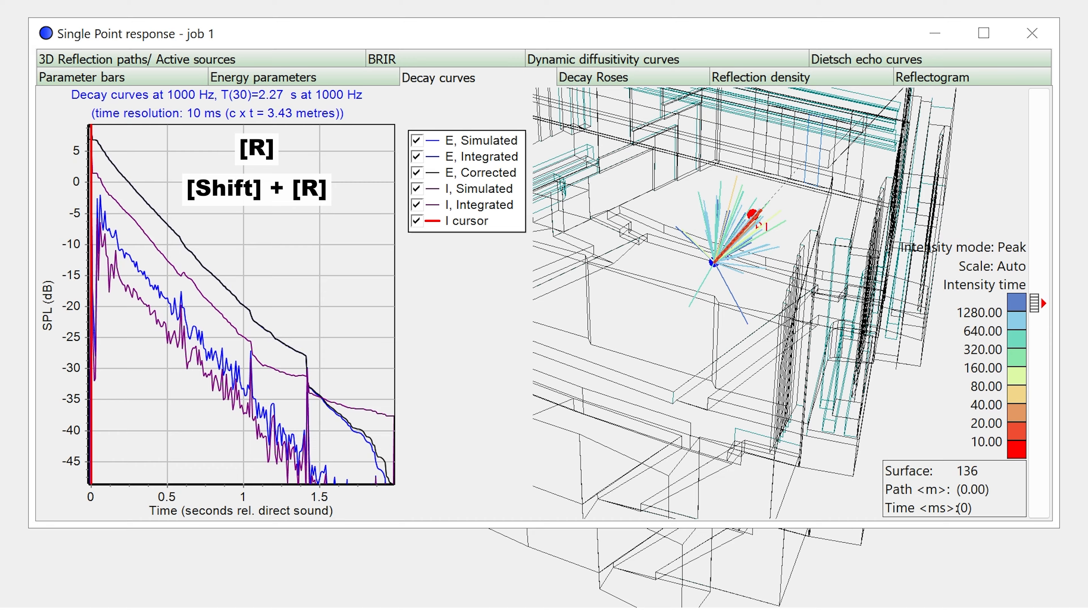
{"action": "key", "text": "r"}
{"action": "key", "text": "r"}
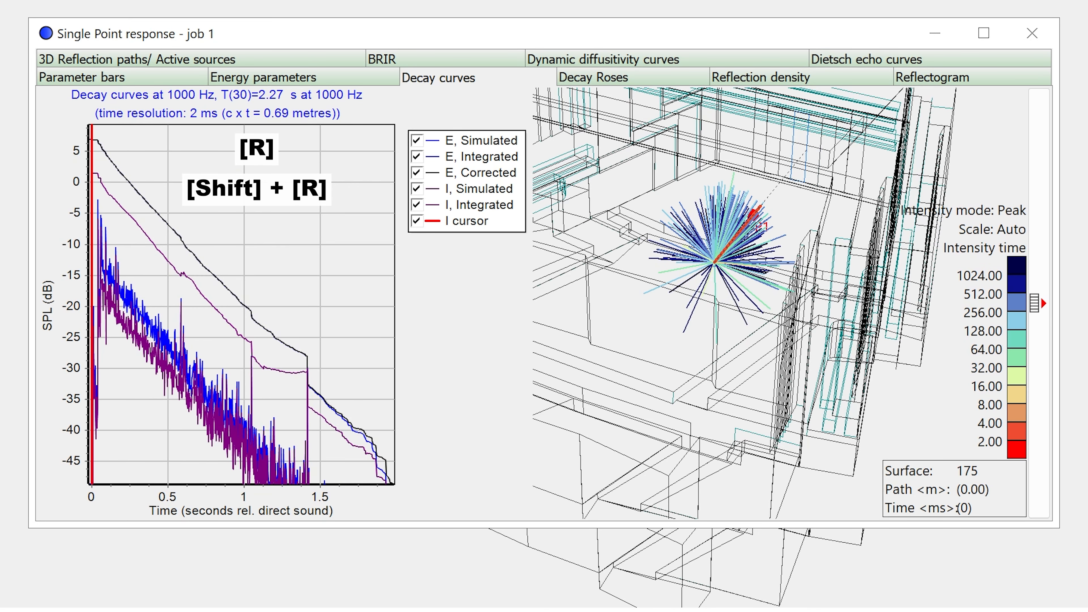
{"action": "key", "text": "r"}
{"action": "key", "text": "r"}
{"action": "key", "text": "r"}
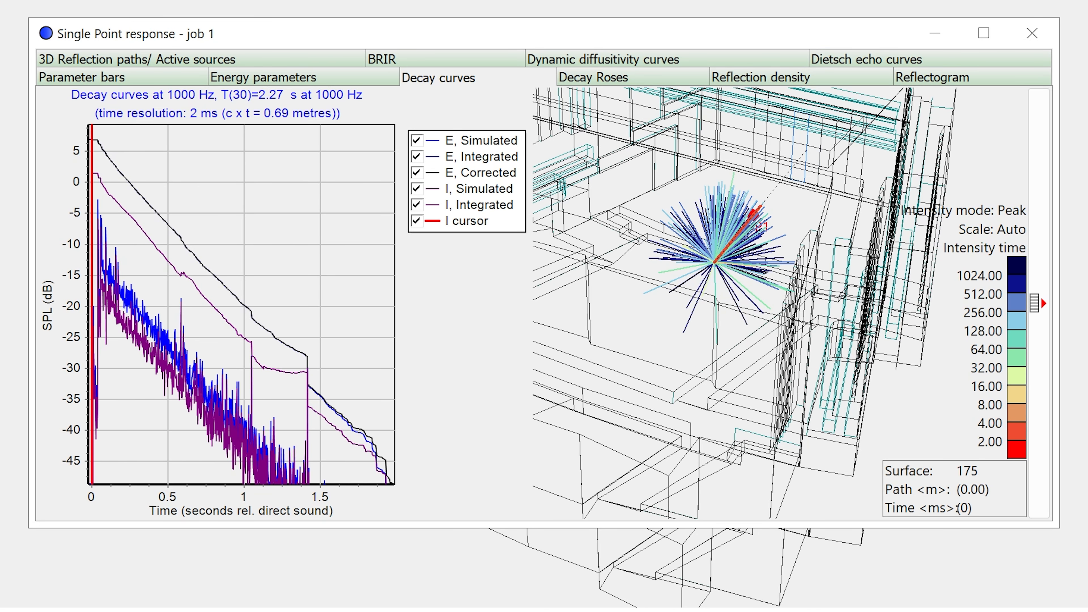
{"action": "key", "text": "r"}
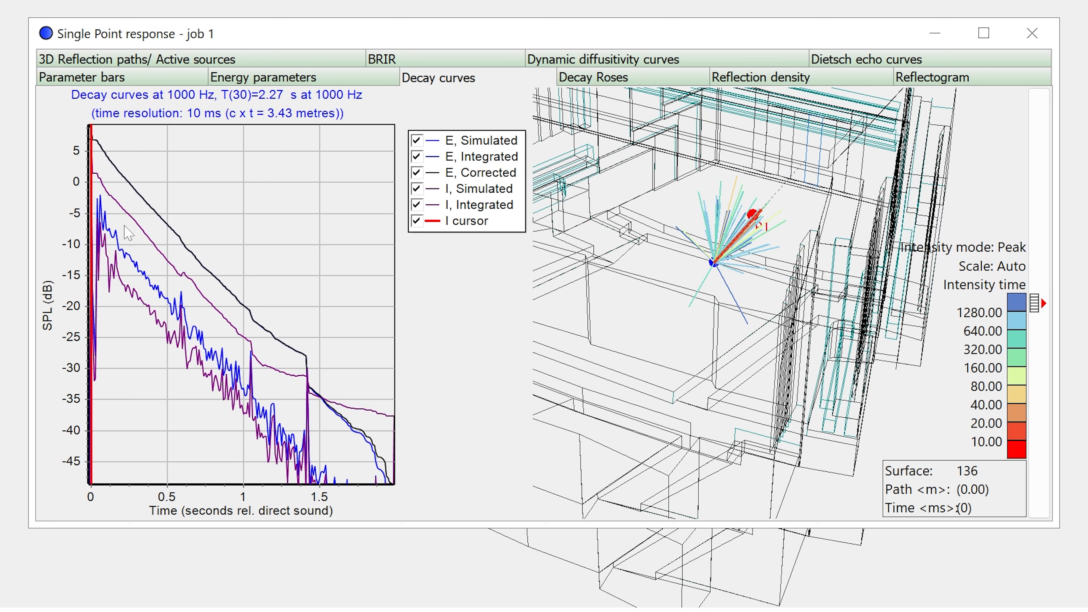
Zoom the decay chart in on about the first 0.4 s and enlarge the 3D view around the receiver
{"action": "left_click", "coordinate": [94, 189]}
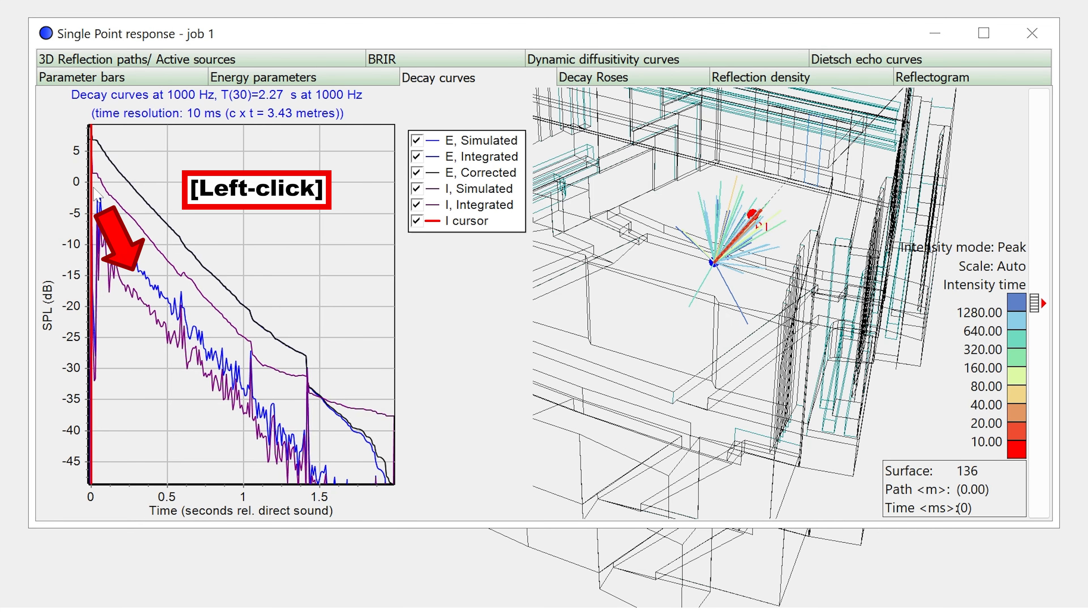
{"action": "left_click_drag", "start_coordinate": [94, 192], "coordinate": [156, 330]}
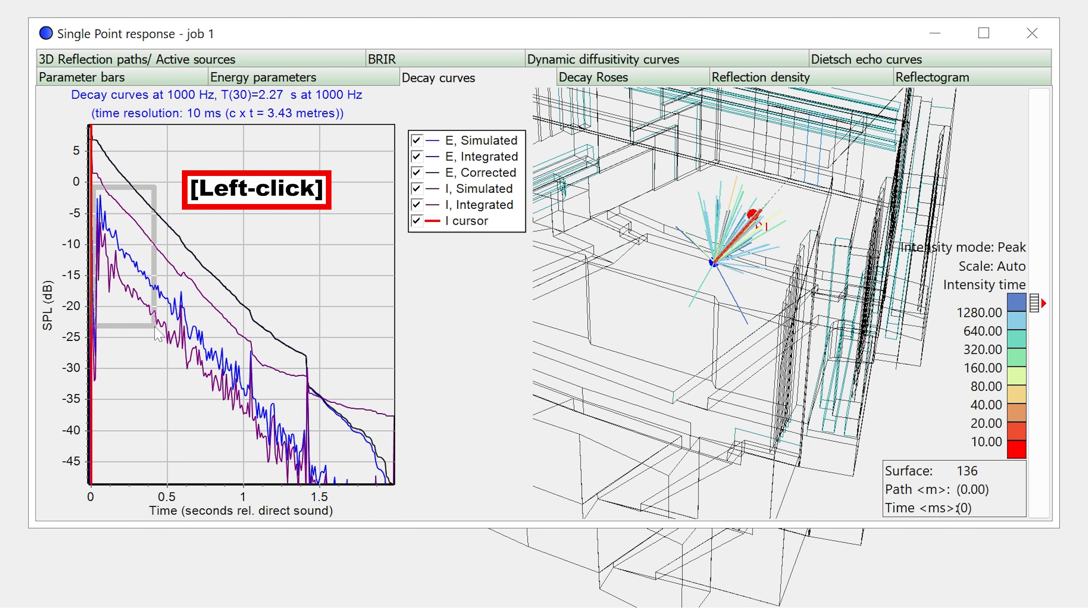
{"action": "left_click", "coordinate": [155, 329]}
{"action": "key", "text": "Right"}
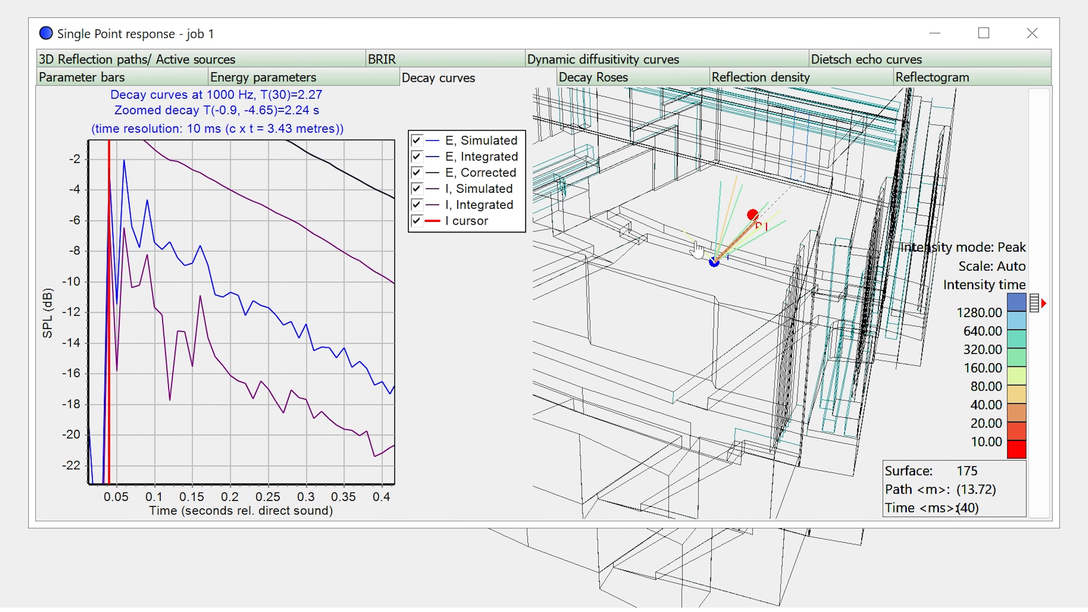
{"action": "scroll", "coordinate": [697, 249], "scroll_direction": "up", "scroll_amount": 2}
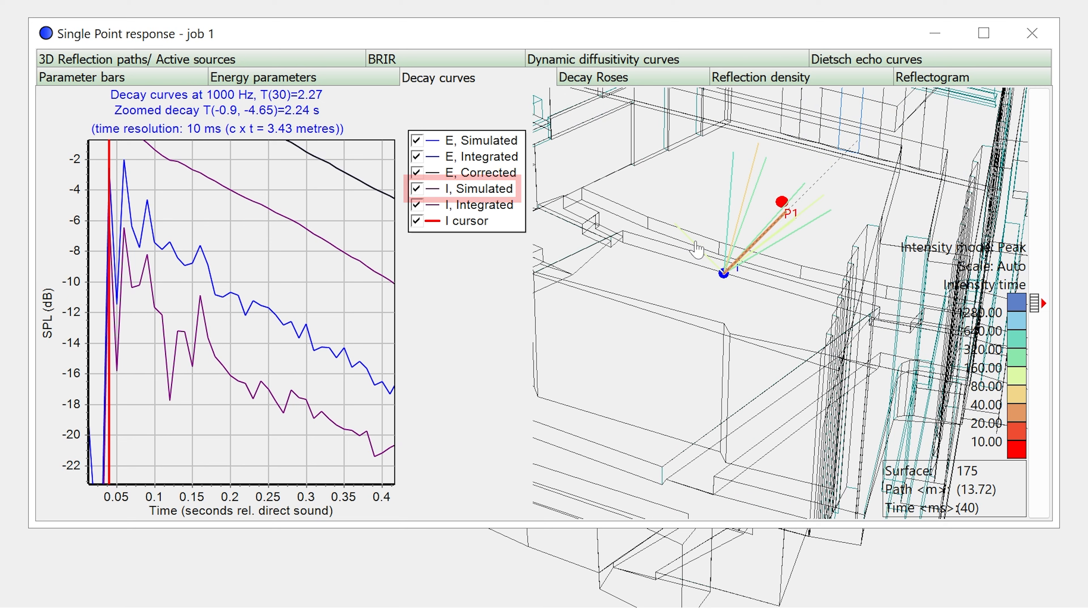
Hide the E, Simulated, E, Integrated, E, Corrected and I, Integrated curves, keeping I, Simulated and the I cursor
{"action": "left_click", "coordinate": [416, 141]}
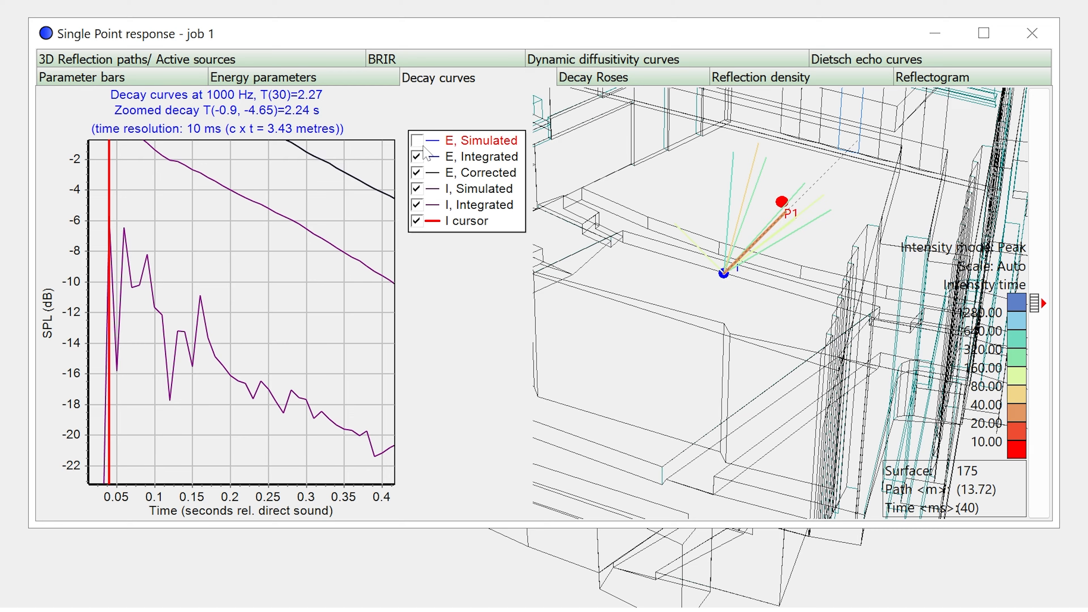
{"action": "left_click", "coordinate": [417, 156]}
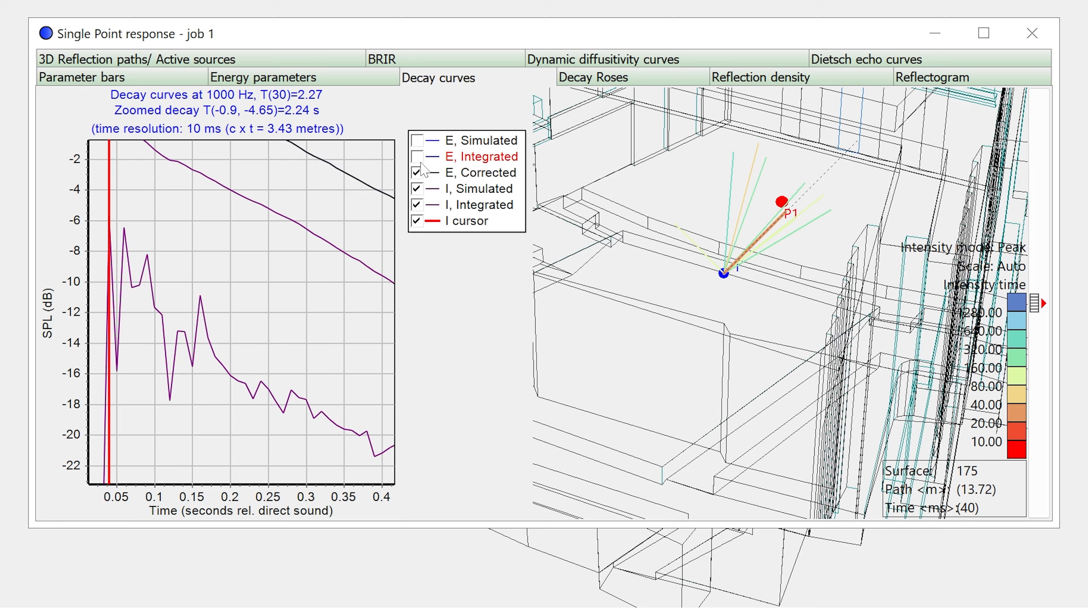
{"action": "left_click", "coordinate": [419, 173]}
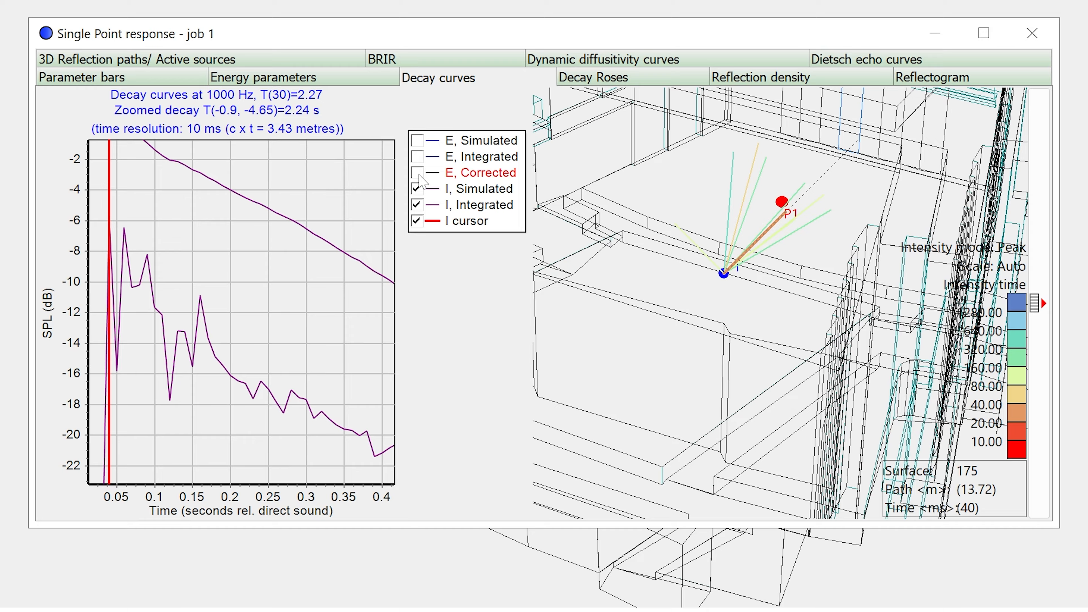
{"action": "left_click", "coordinate": [420, 207]}
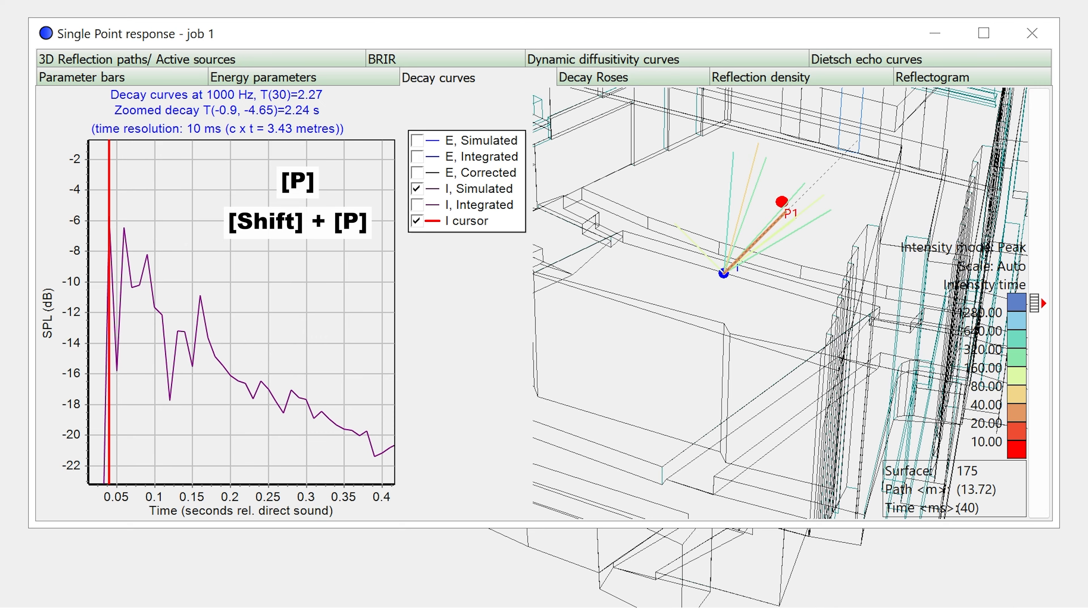
Step the intensity cursor forward through the peaks to 130 ms and back to the 40 ms peak
{"action": "key", "text": "p"}
{"action": "key", "text": "p"}
{"action": "key", "text": "p"}
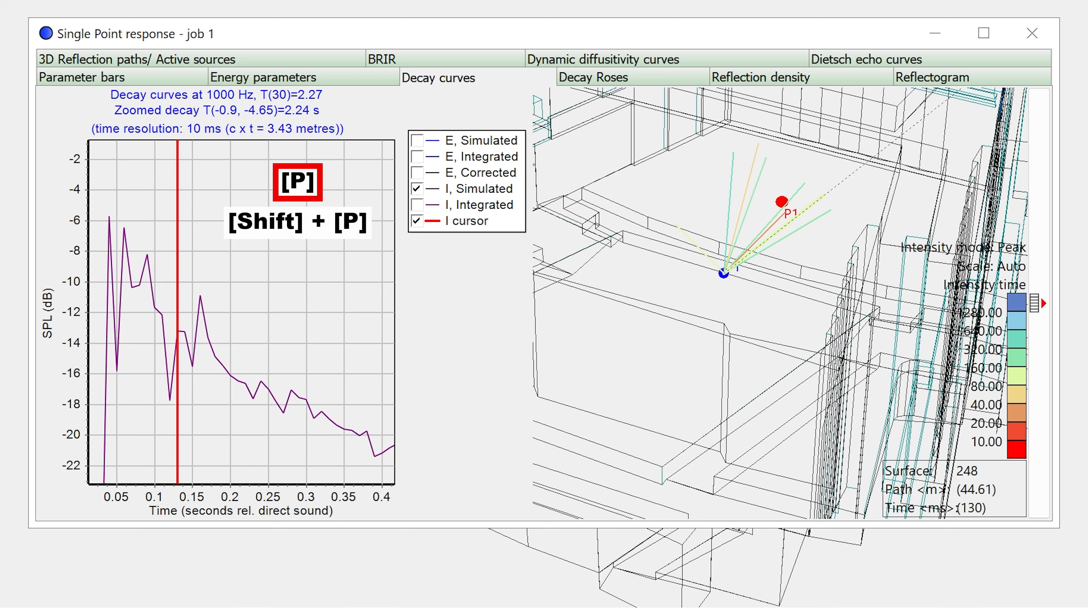
{"action": "key", "text": "shift+p"}
{"action": "key", "text": "shift+p"}
{"action": "key", "text": "shift+p"}
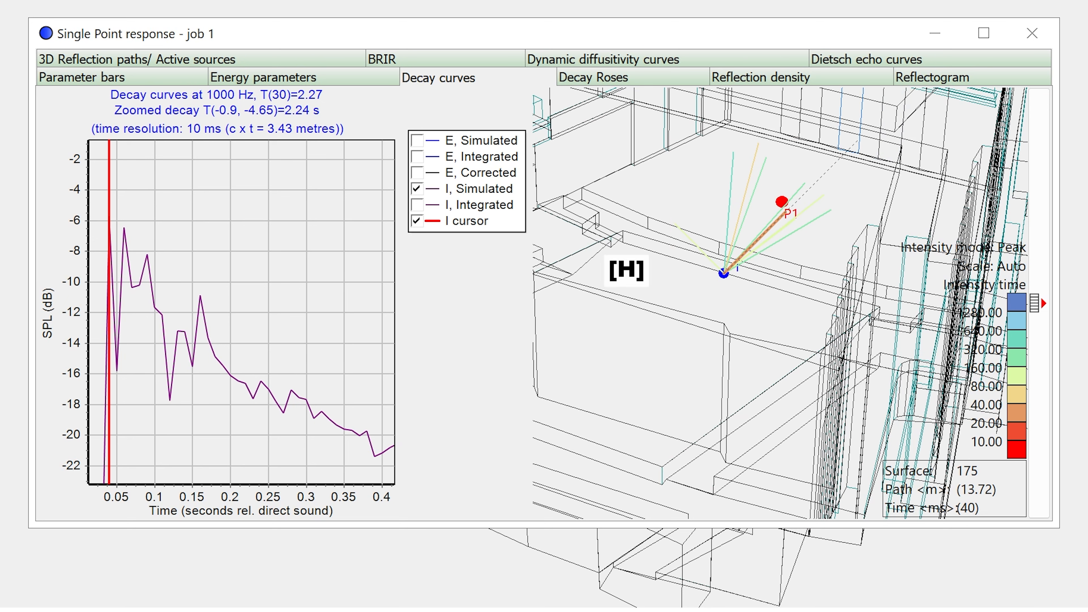
Isolate the reflection at the cursor, step through the peaks to 240 ms and back, and show all reflections again
{"action": "key", "text": "h"}
{"action": "key", "text": "p"}
{"action": "key", "text": "p"}
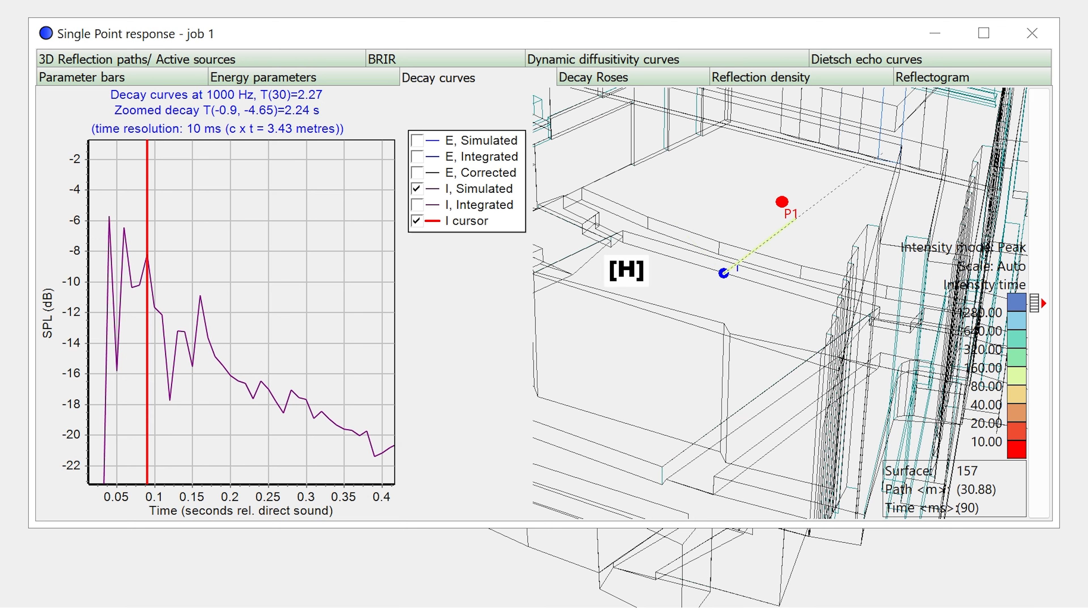
{"action": "key", "text": "p"}
{"action": "key", "text": "p"}
{"action": "key", "text": "p"}
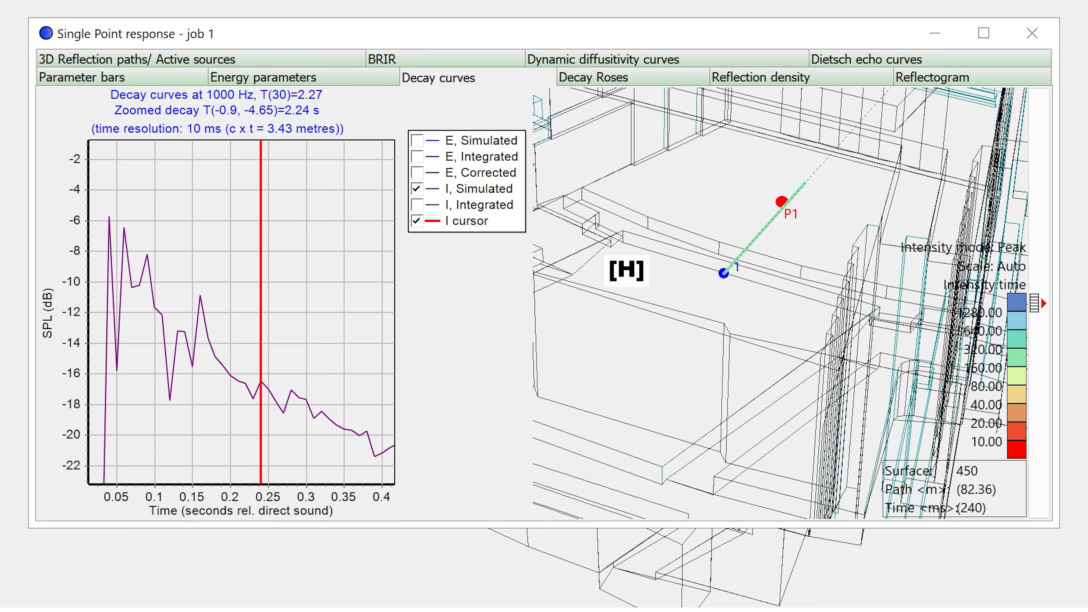
{"action": "key", "text": "shift+p"}
{"action": "key", "text": "shift+p"}
{"action": "key", "text": "shift+p"}
{"action": "key", "text": "shift+p"}
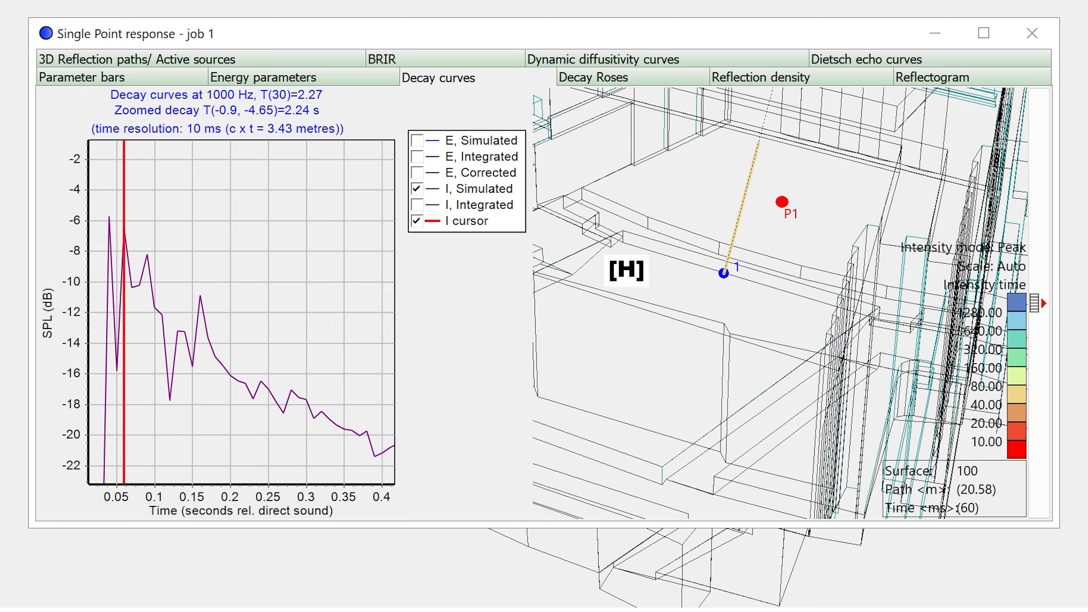
{"action": "key", "text": "shift+p"}
{"action": "key", "text": "h"}
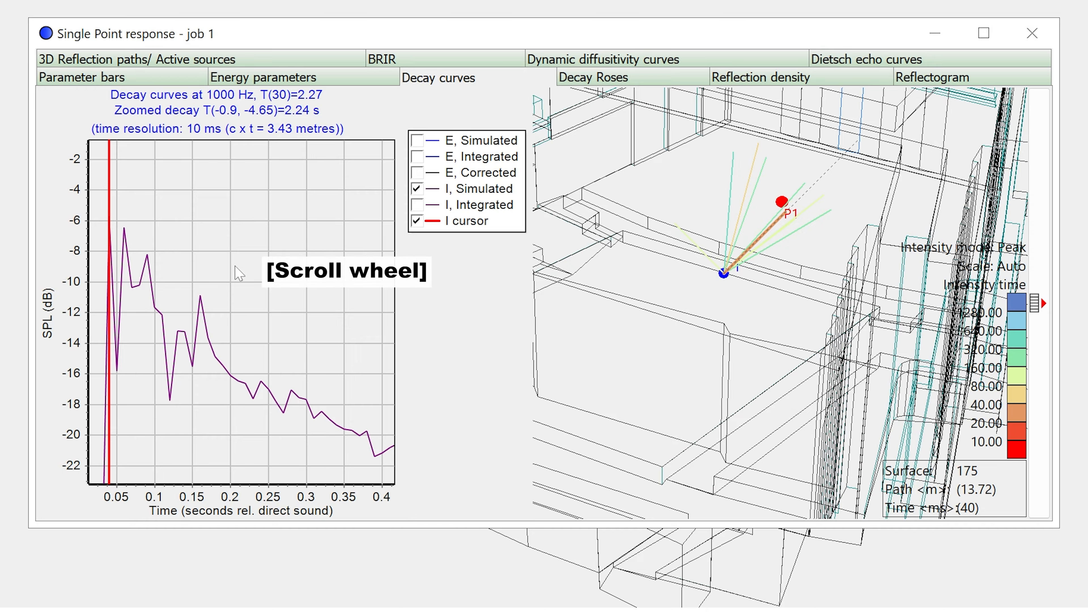
Pan the zoomed decay chart to about 0.25 to 0.6 s and reset it to the full range
{"action": "scroll", "coordinate": [238, 273], "scroll_direction": "down", "scroll_amount": 2}
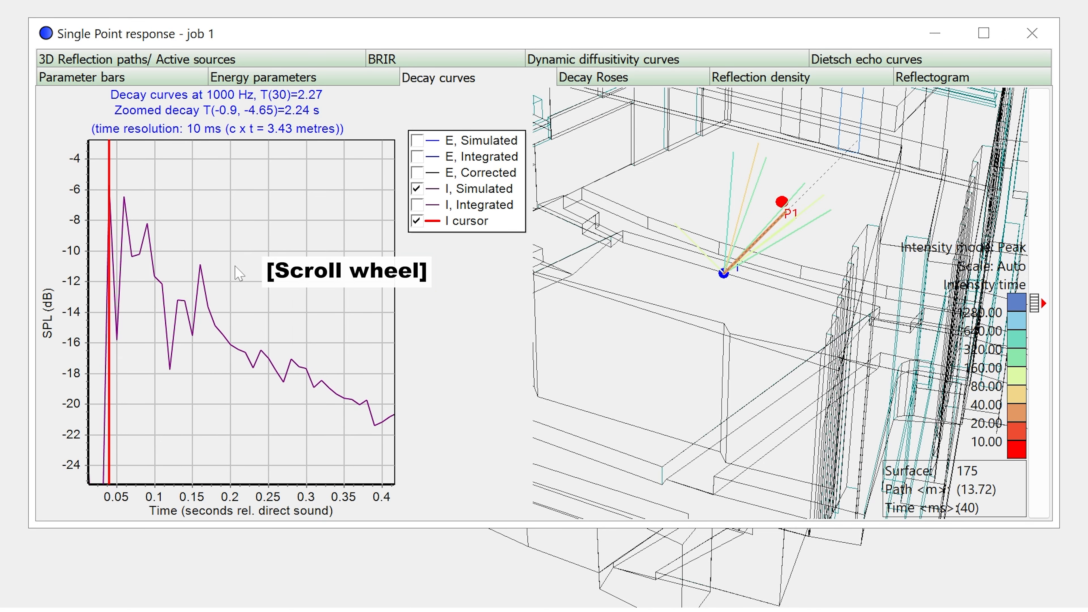
{"action": "scroll", "coordinate": [238, 273], "scroll_direction": "up", "scroll_amount": 2}
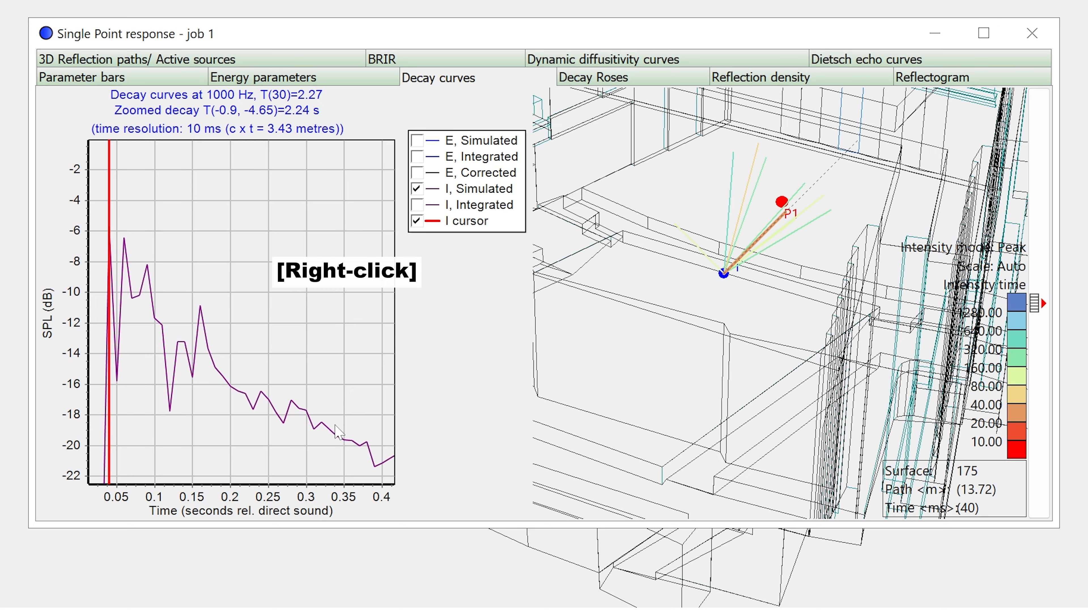
{"action": "left_click_drag", "start_coordinate": [338, 433], "coordinate": [172, 295]}
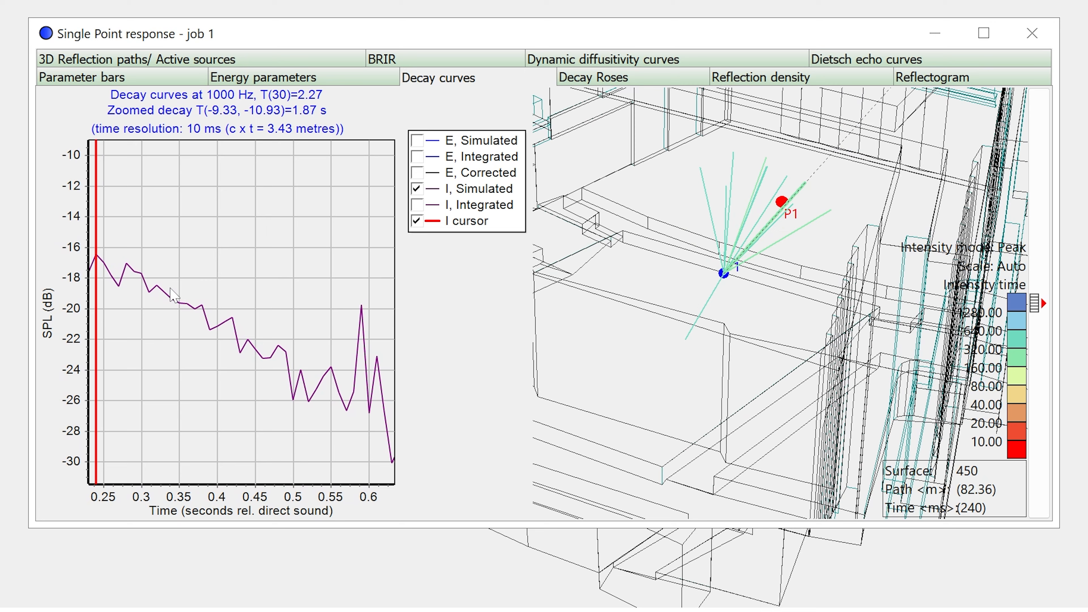
{"action": "left_click", "coordinate": [171, 290]}
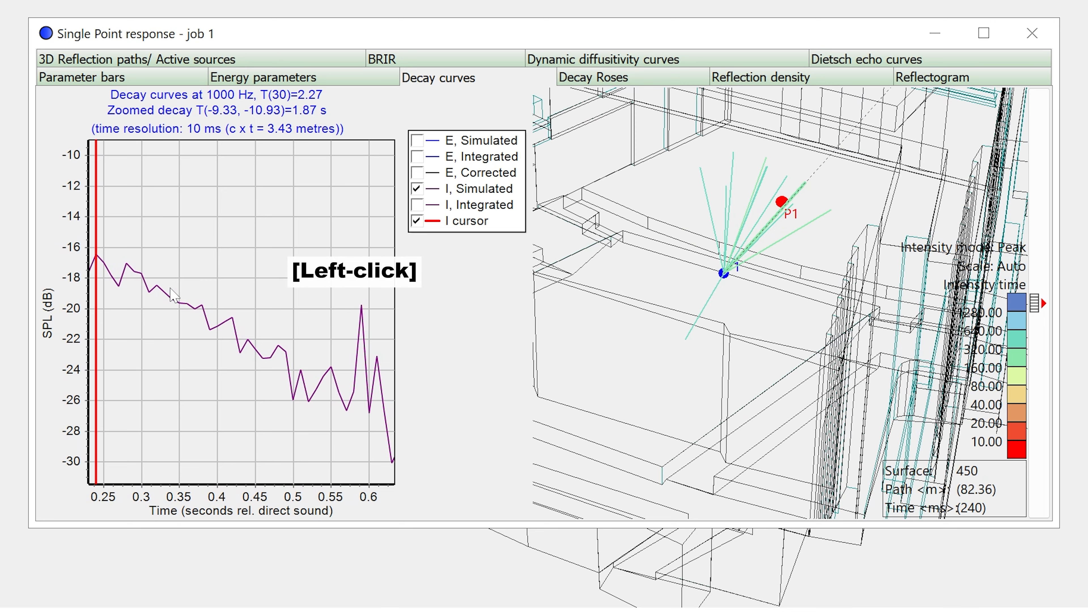
{"action": "left_click_drag", "start_coordinate": [278, 386], "coordinate": [278, 387]}
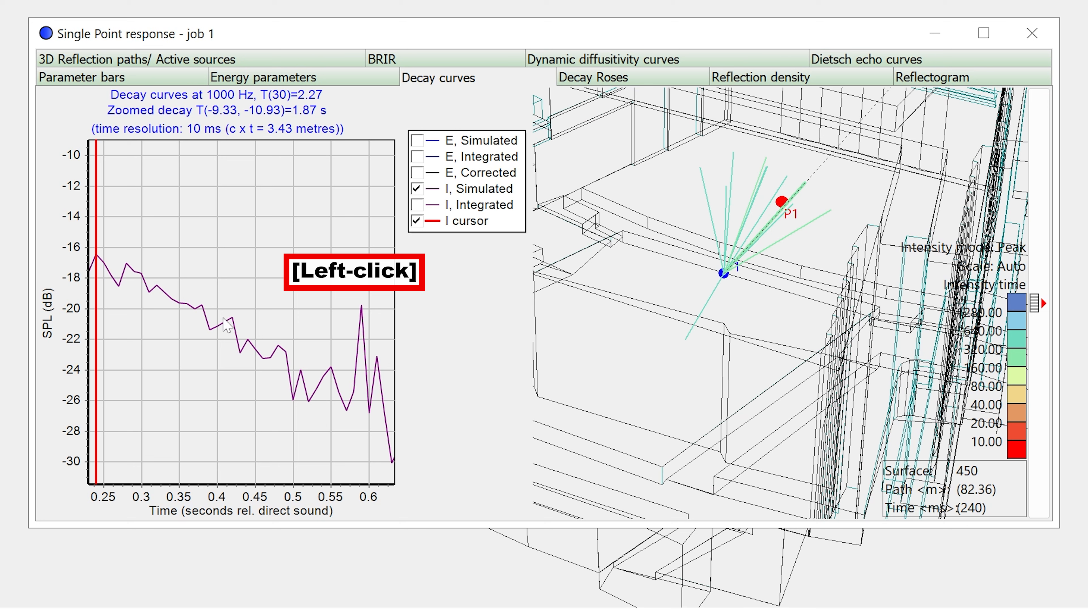
{"action": "left_click", "coordinate": [155, 245]}
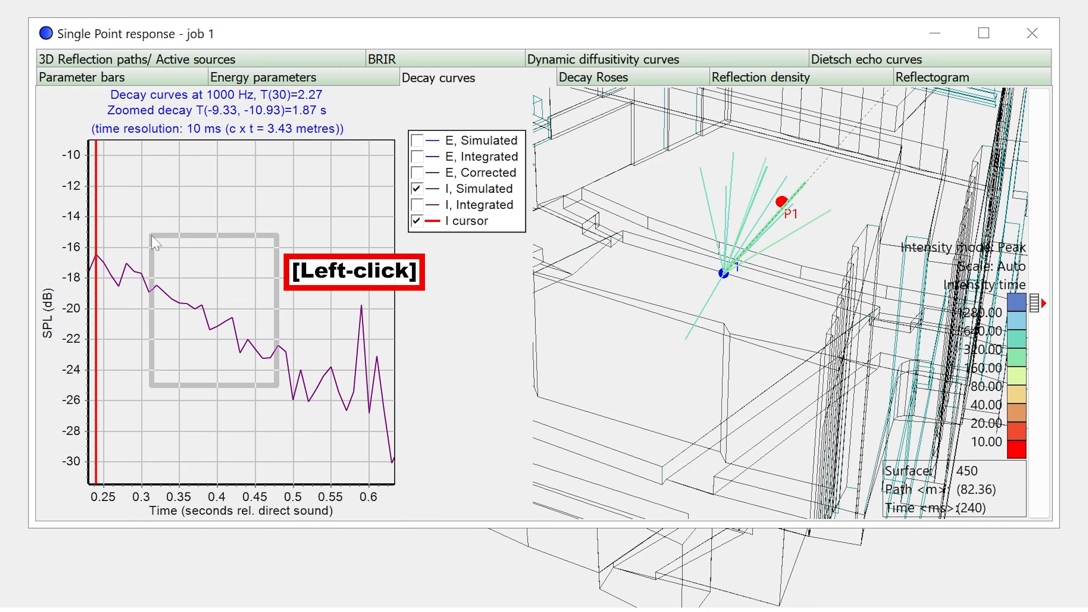
{"action": "left_click", "coordinate": [155, 245]}
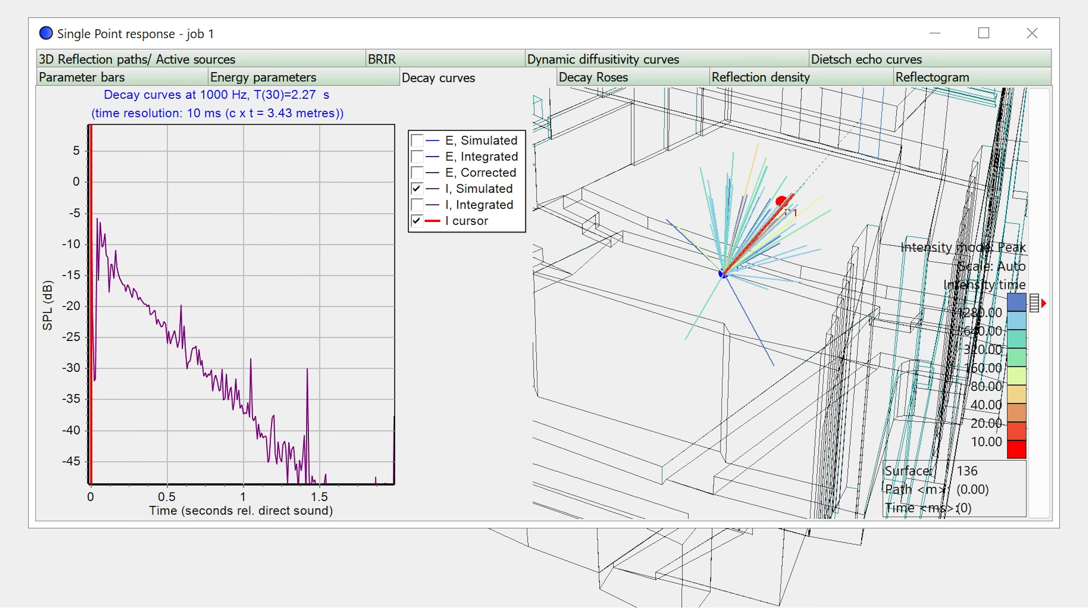
Examine the isolated reflection directions at the early intensity peaks, picking the peaks at 60 ms and 160 ms
{"action": "key", "text": "p"}
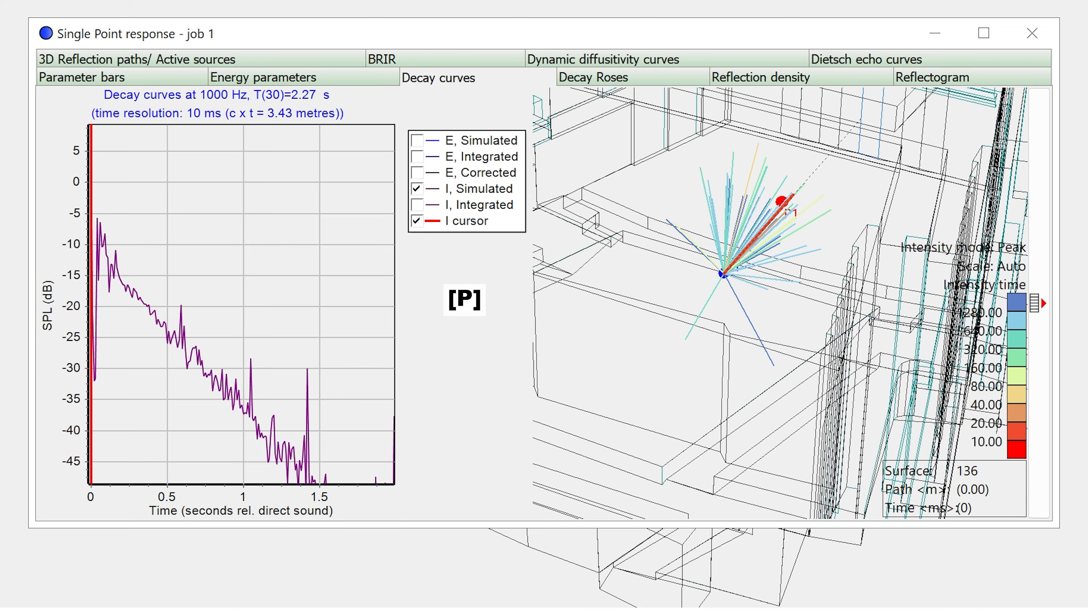
{"action": "key", "text": "p"}
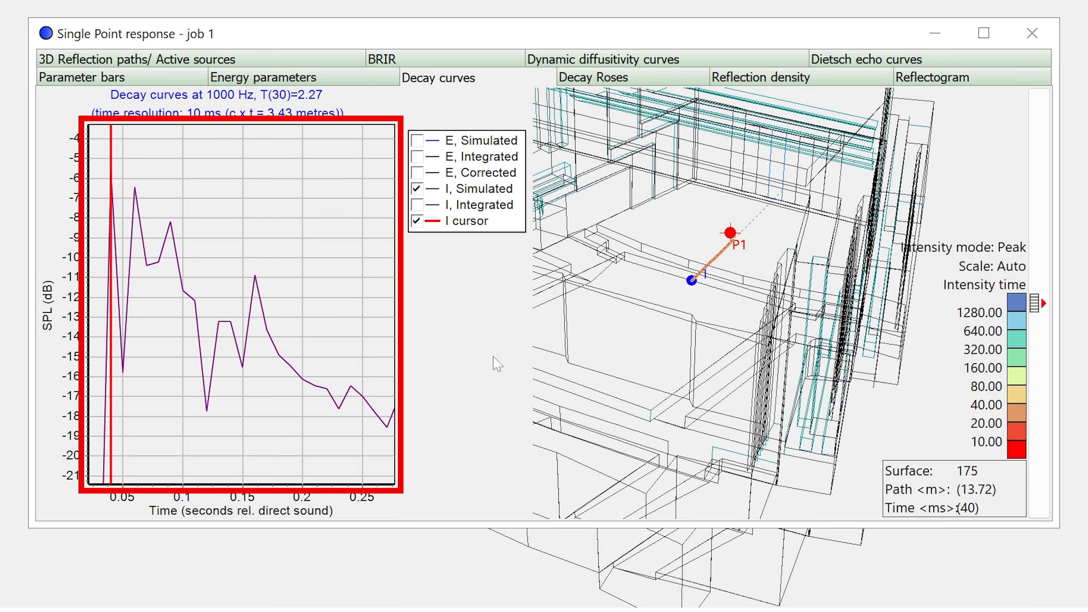
{"action": "left_click", "coordinate": [135, 189]}
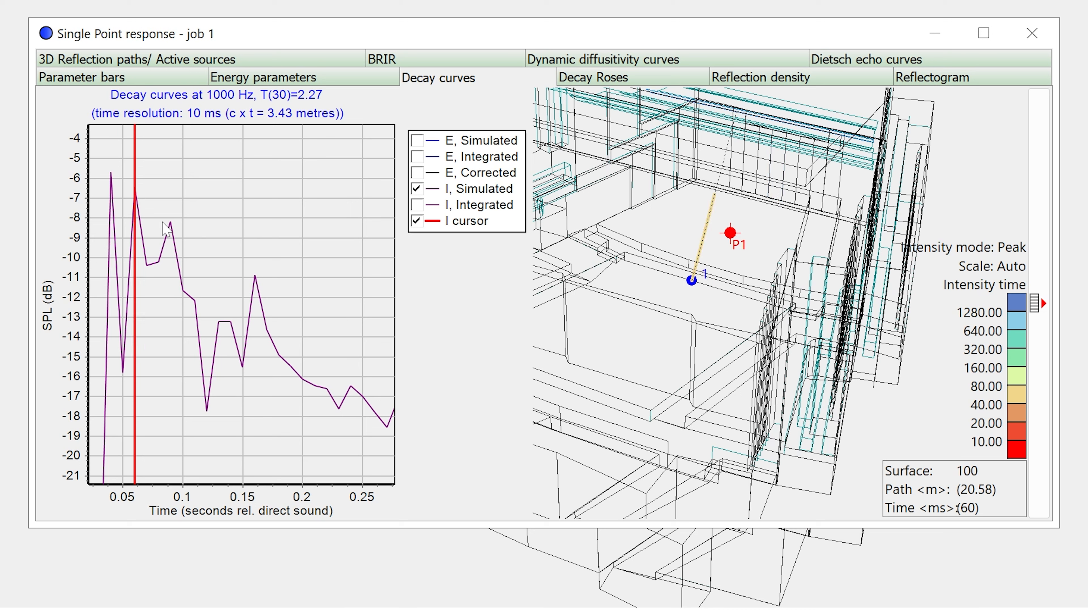
{"action": "left_click", "coordinate": [256, 278]}
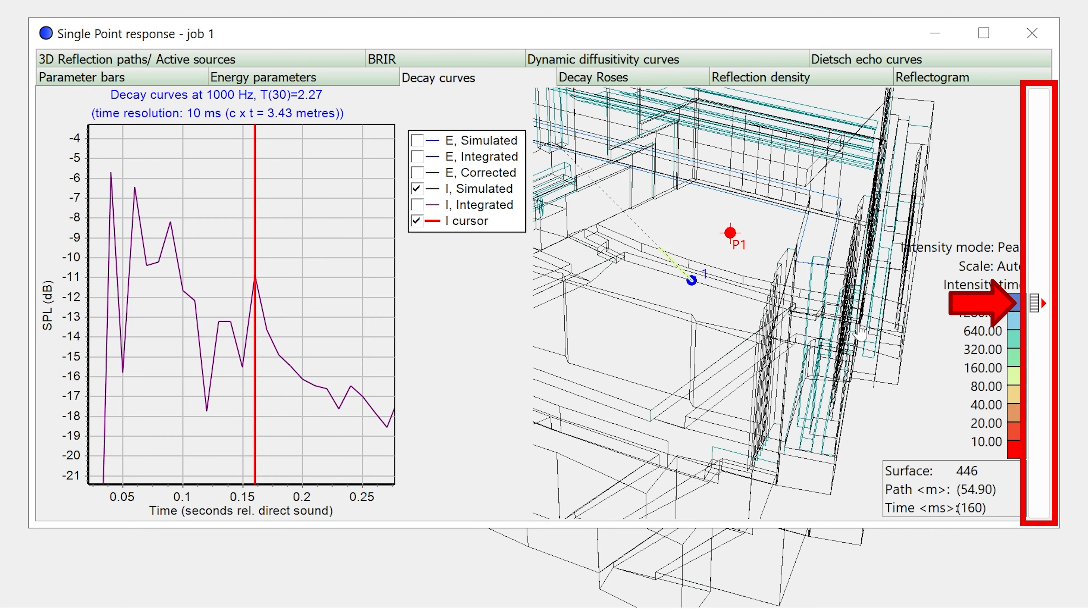
Switch between the single-band decay curves and the decay curves of all frequency bands, ending on all bands
{"action": "left_click", "coordinate": [1039, 347]}
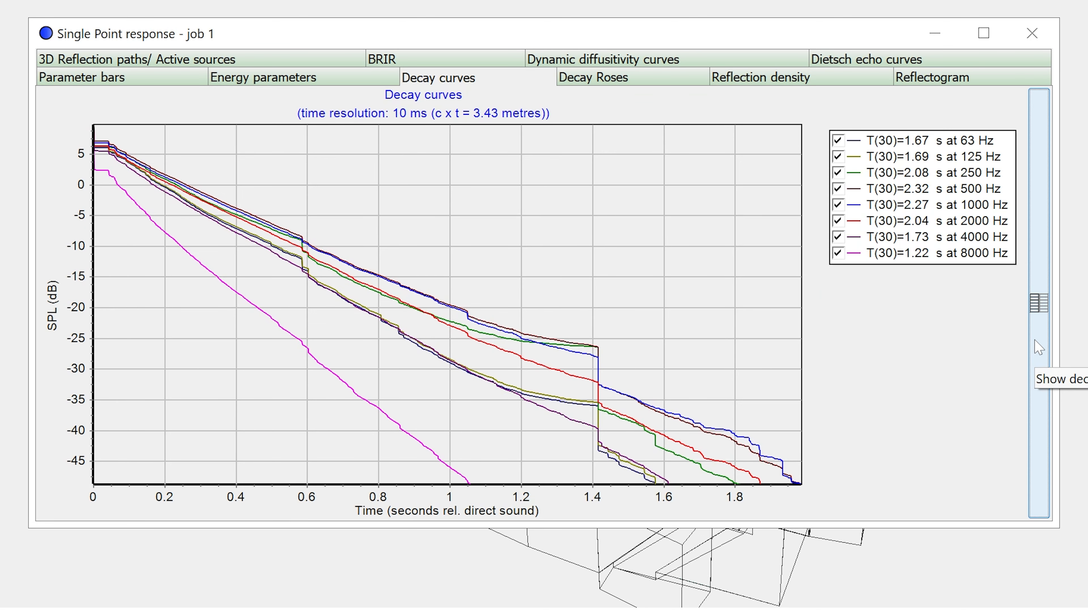
{"action": "left_click", "coordinate": [1039, 347]}
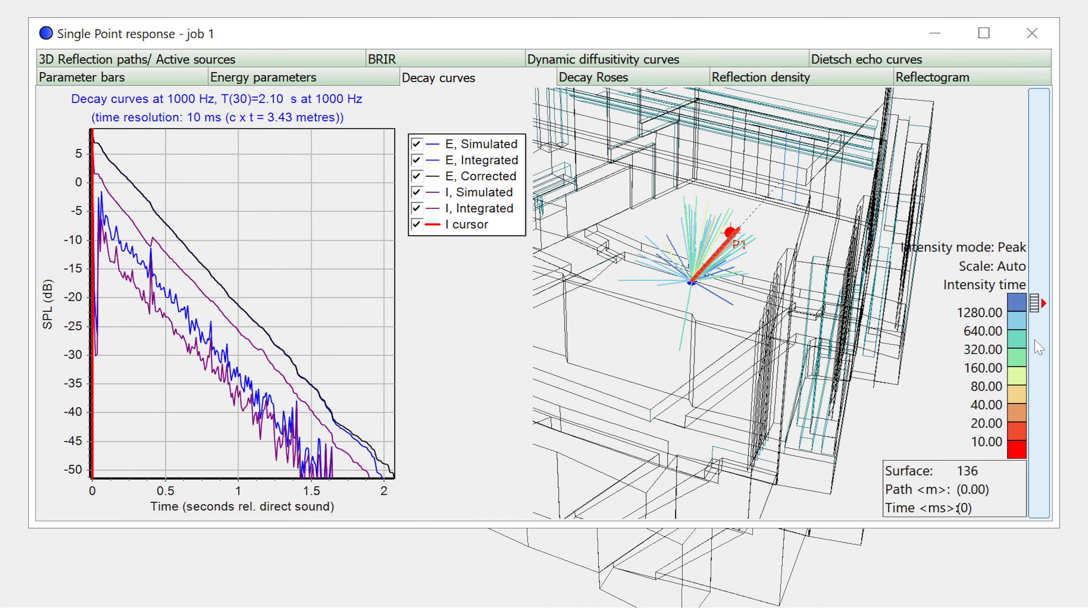
{"action": "left_click", "coordinate": [1040, 347]}
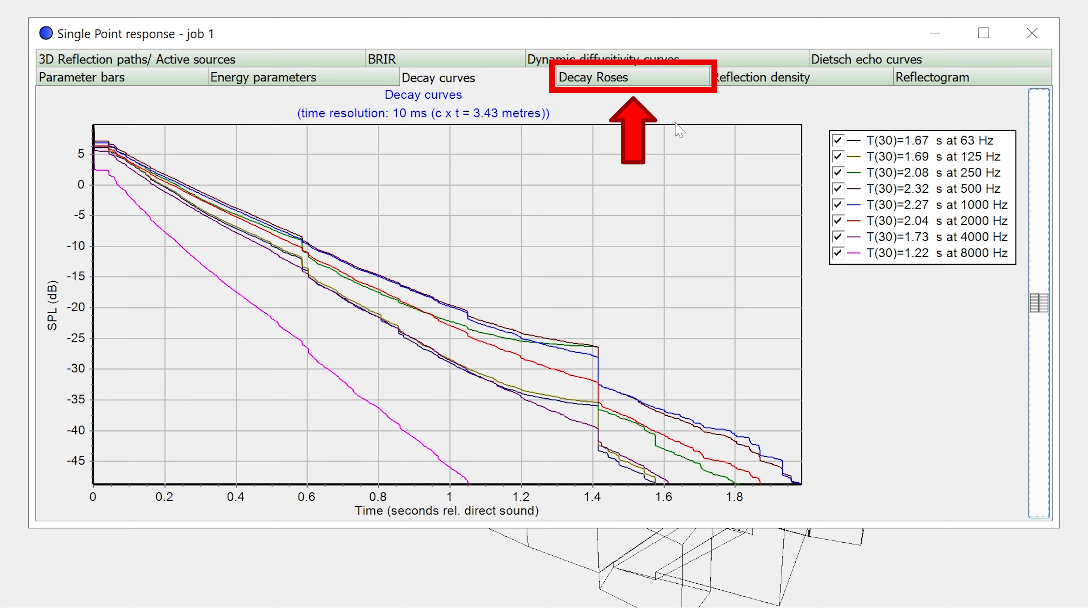
View the azimuth and elevation decay roses, stepping the frequency band up to 4000 Hz and back to 1000 Hz
{"action": "left_click", "coordinate": [638, 80]}
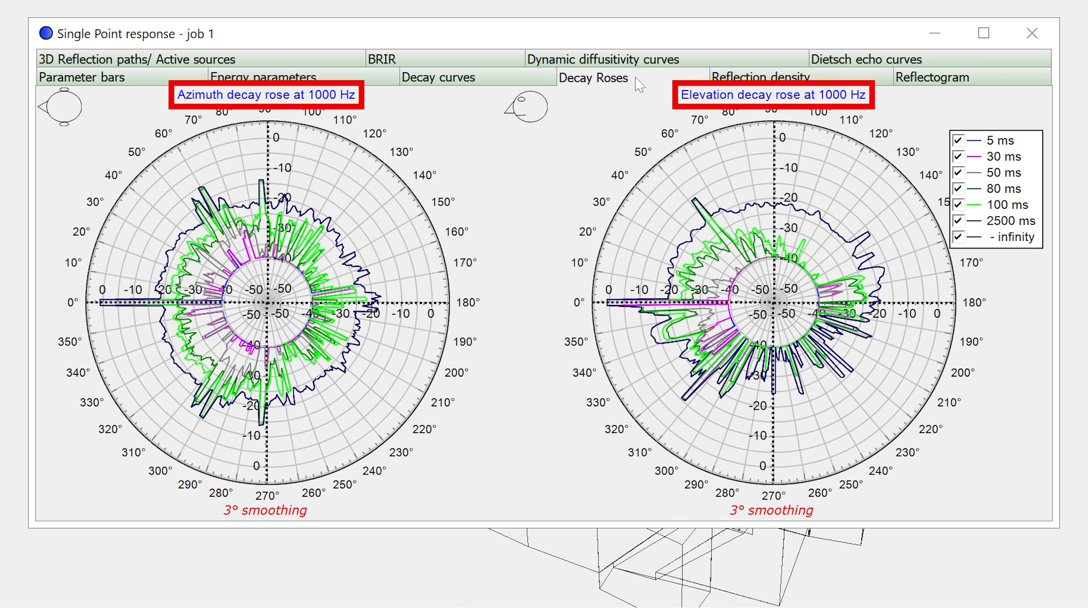
{"action": "key", "text": "Right"}
{"action": "key", "text": "Right"}
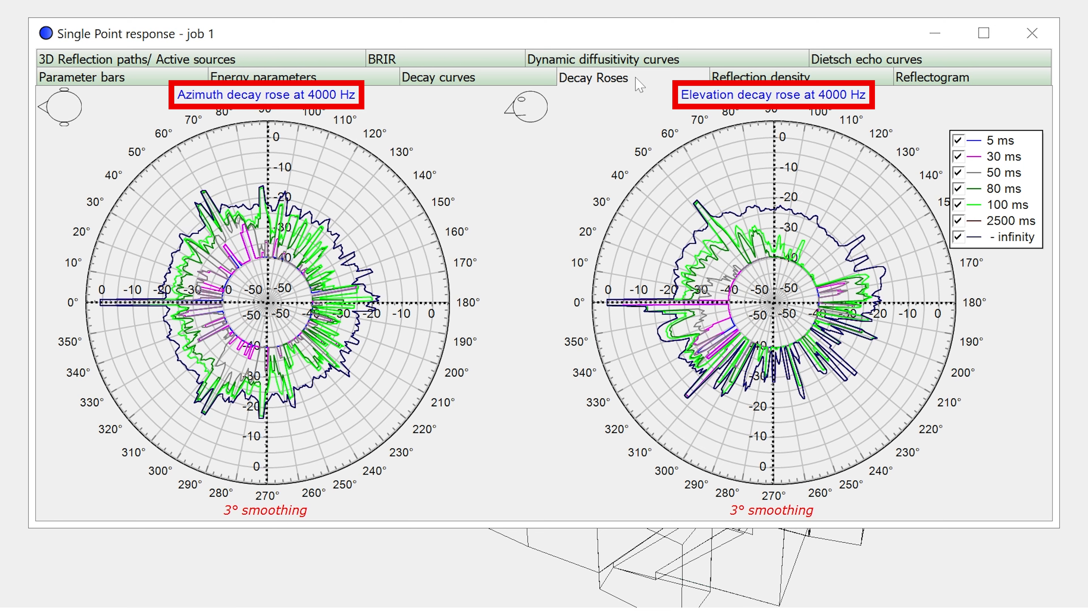
{"action": "key", "text": "Left"}
{"action": "key", "text": "Left"}
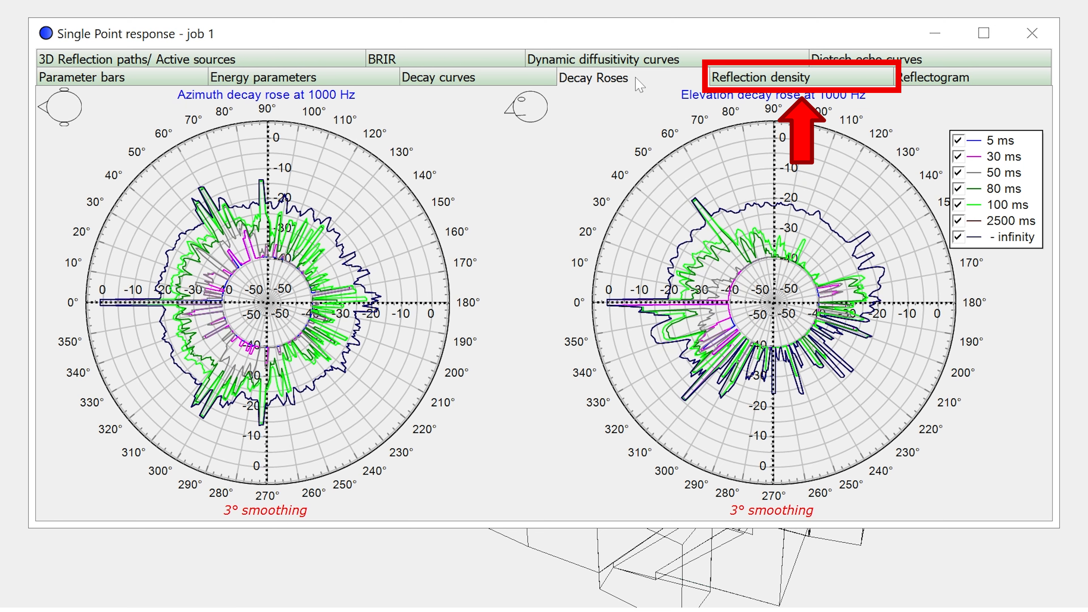
View the reflection density, open the reflectogram, and orbit its 3D view to show the whole room
{"action": "left_click", "coordinate": [778, 82]}
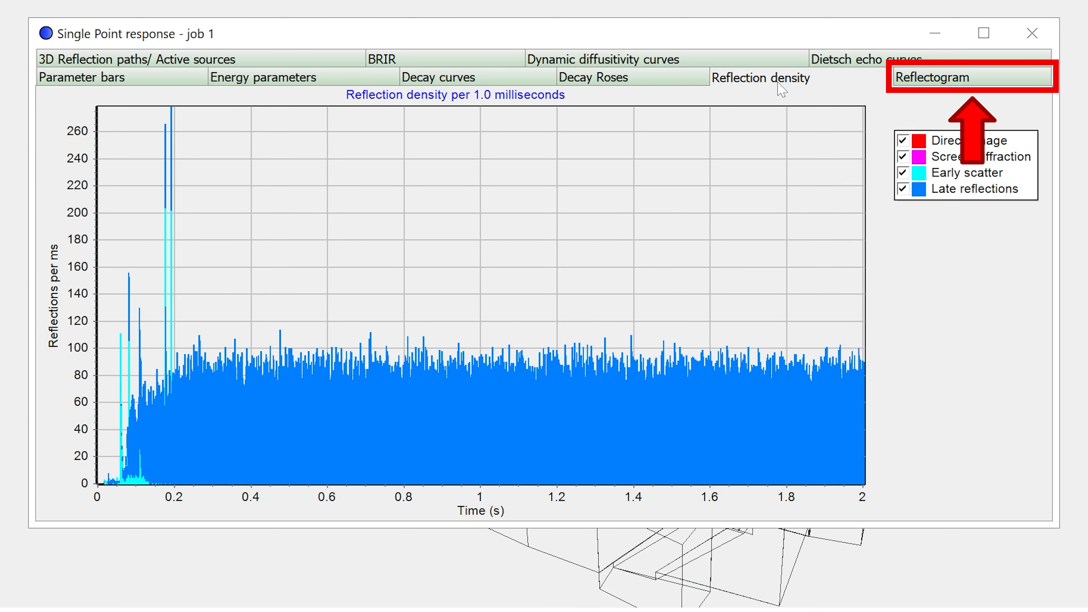
{"action": "left_click", "coordinate": [934, 78]}
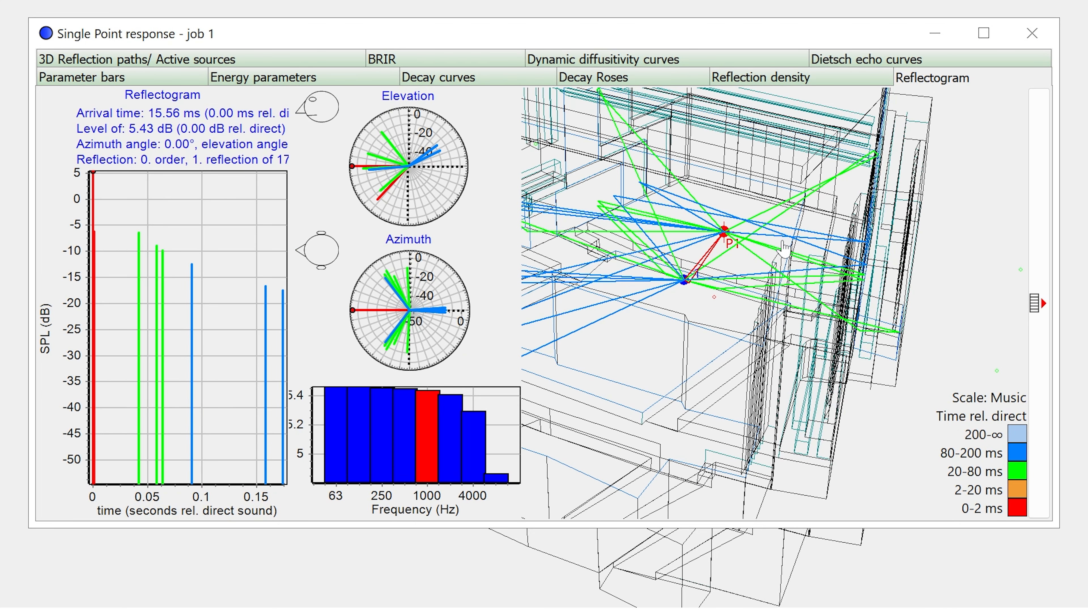
{"action": "left_click_drag", "start_coordinate": [784, 248], "coordinate": [877, 295]}
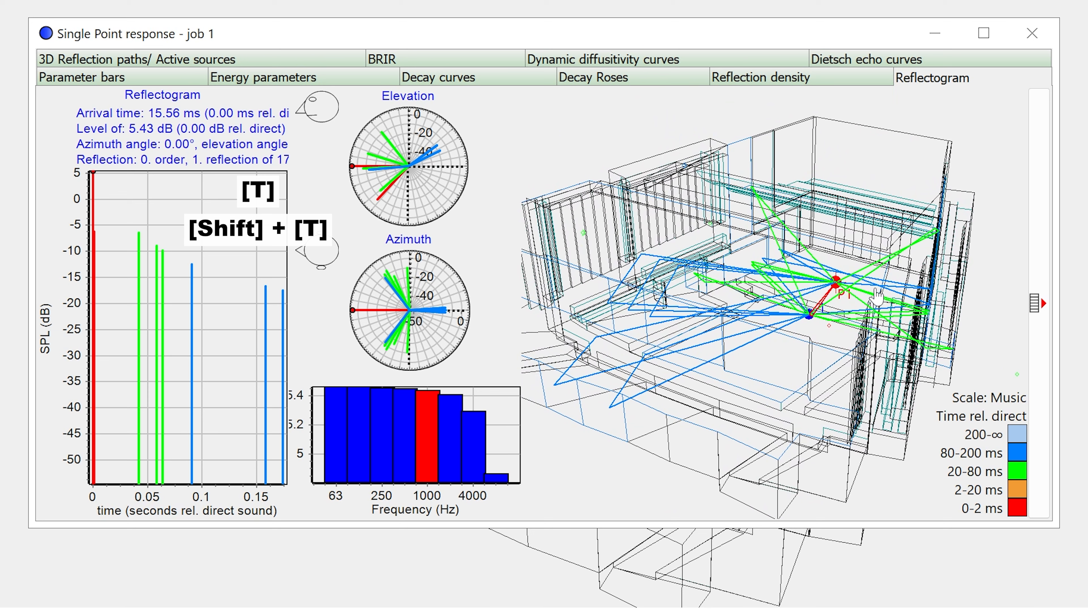
Step through the individual reflections in the reflectogram, showing each one's ray path in the 3D view
{"action": "key", "text": "t"}
{"action": "key", "text": "t"}
{"action": "key", "text": "t"}
{"action": "key", "text": "t"}
{"action": "key", "text": "t"}
{"action": "key", "text": "t"}
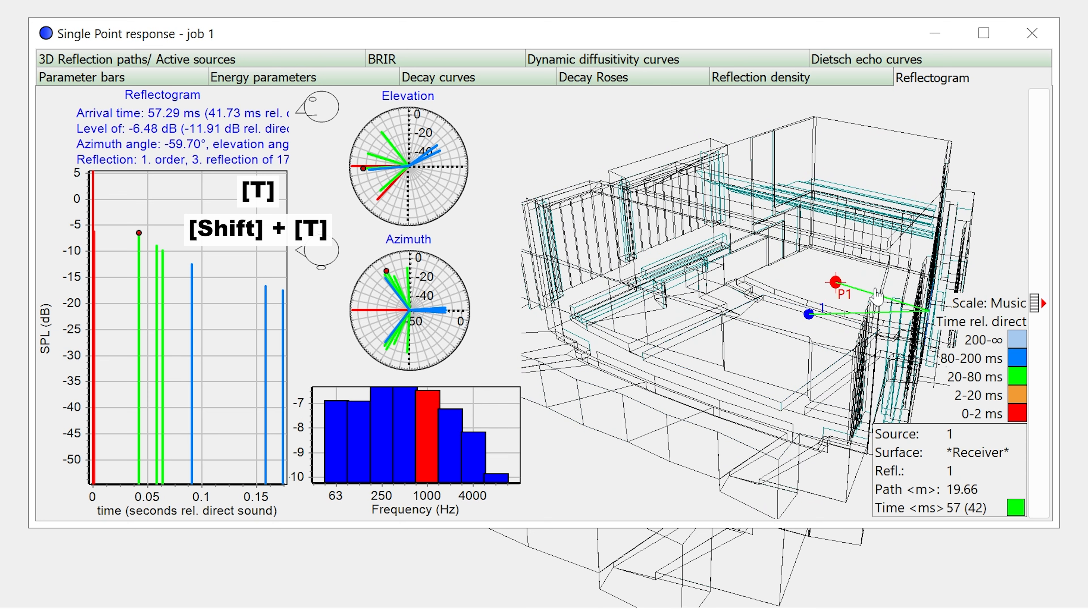
Step through the reflections in time order and return to the direct sound in the reflectogram
{"action": "key", "text": "shift+t"}
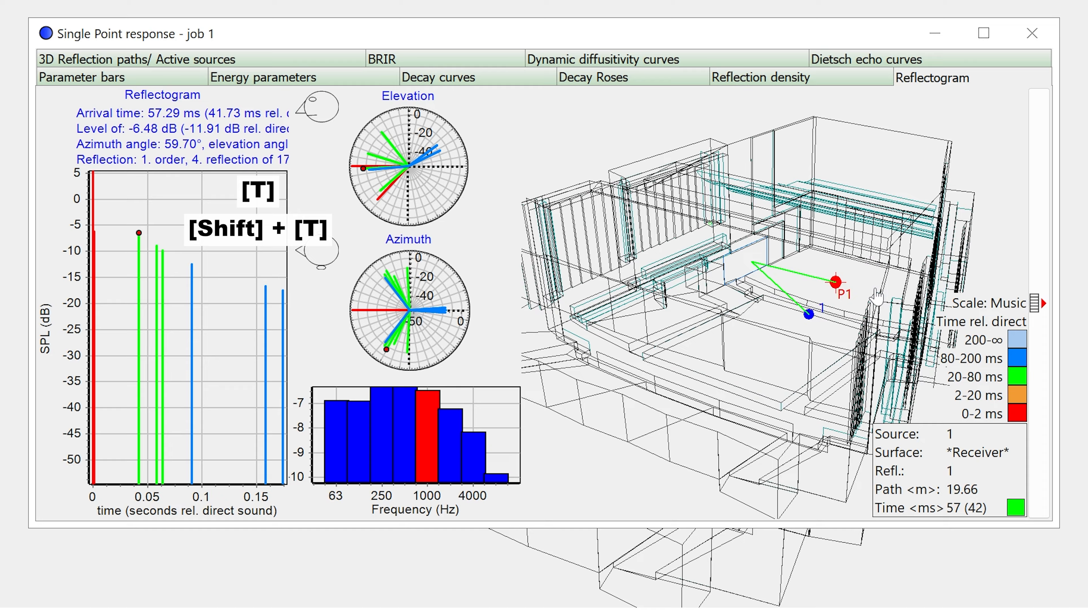
{"action": "key", "text": "shift+t"}
{"action": "key", "text": "shift+t"}
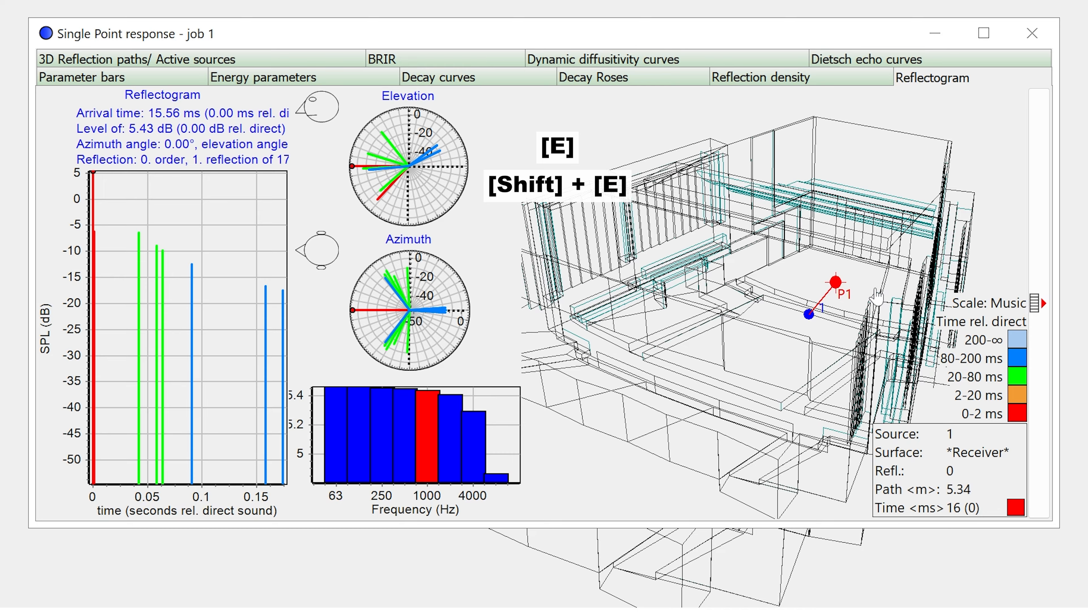
Step forward through the reflections in order of elevation angle, and return to the direct sound
{"action": "key", "text": "e"}
{"action": "key", "text": "e"}
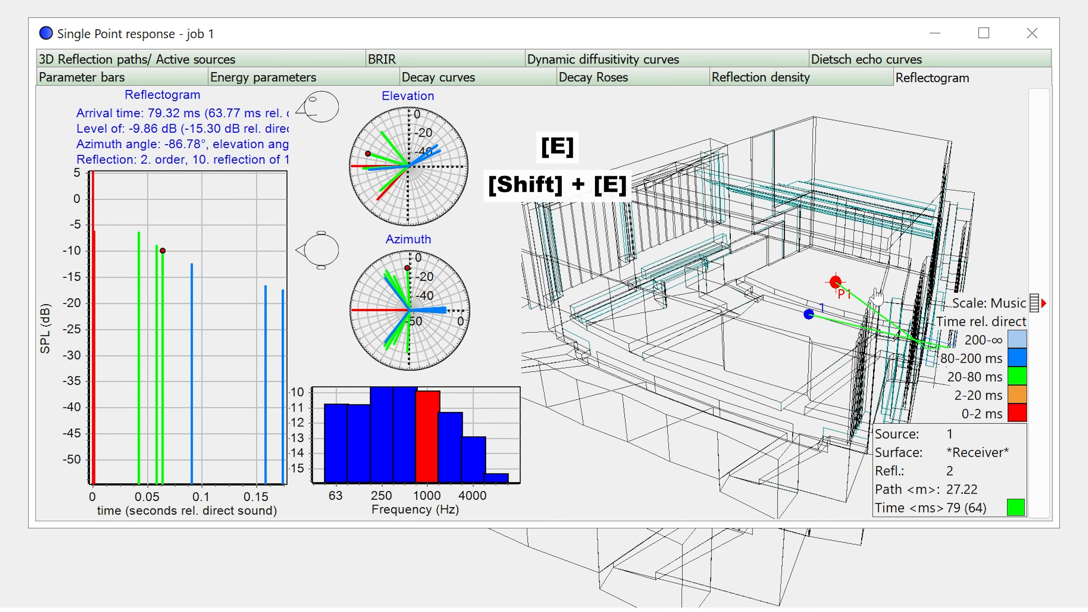
{"action": "key", "text": "shift+e"}
{"action": "key", "text": "shift+e"}
{"action": "key", "text": "shift+e"}
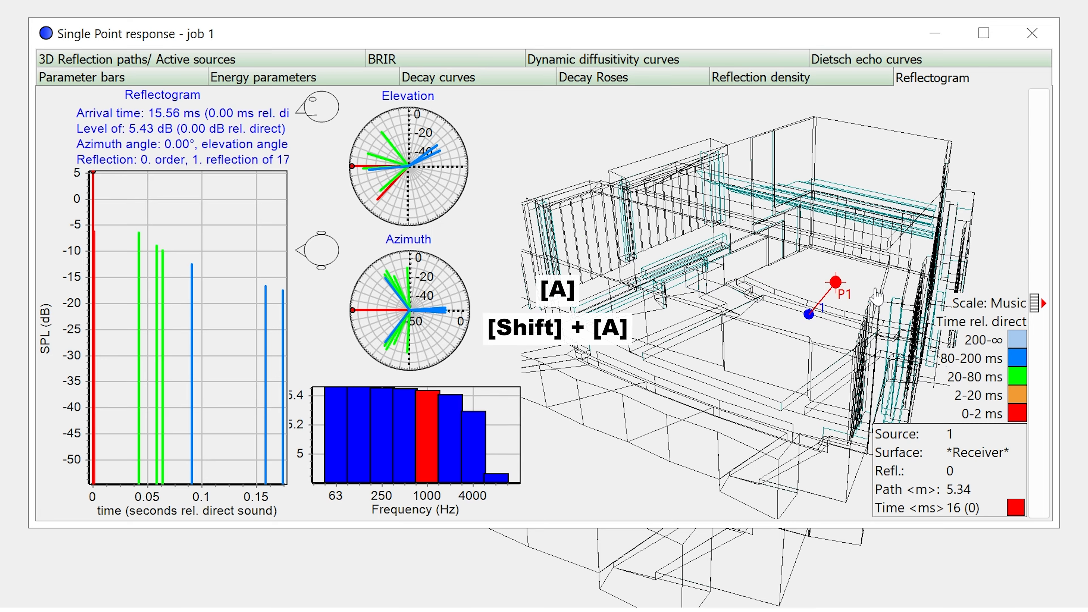
Step forward through the reflections in order of azimuth angle, and return to the direct sound
{"action": "key", "text": "a"}
{"action": "key", "text": "a"}
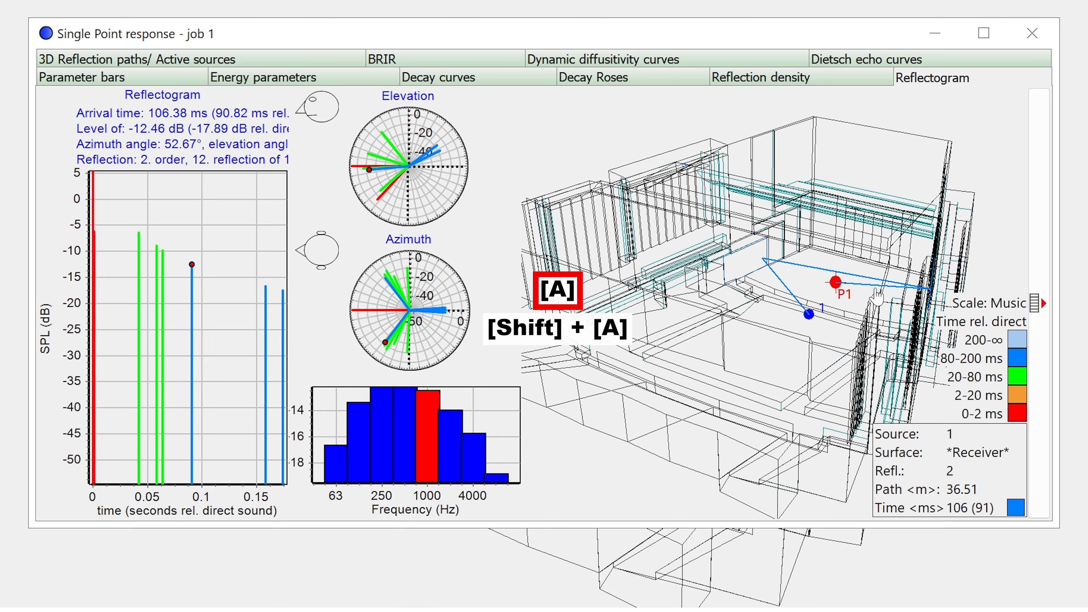
{"action": "key", "text": "a"}
{"action": "key", "text": "shift+a"}
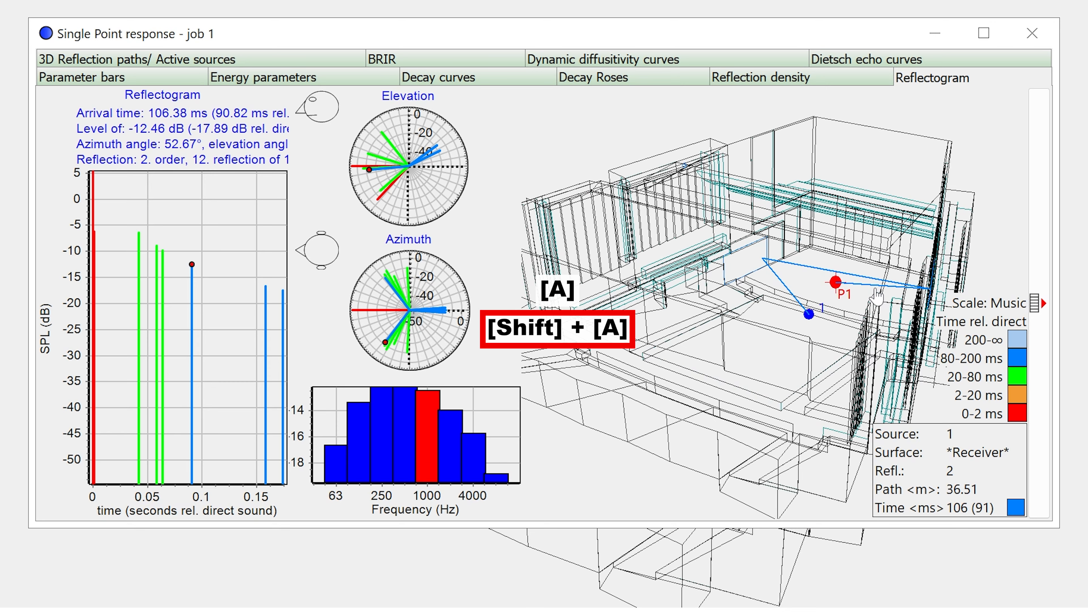
{"action": "key", "text": "shift+a"}
{"action": "key", "text": "shift+a"}
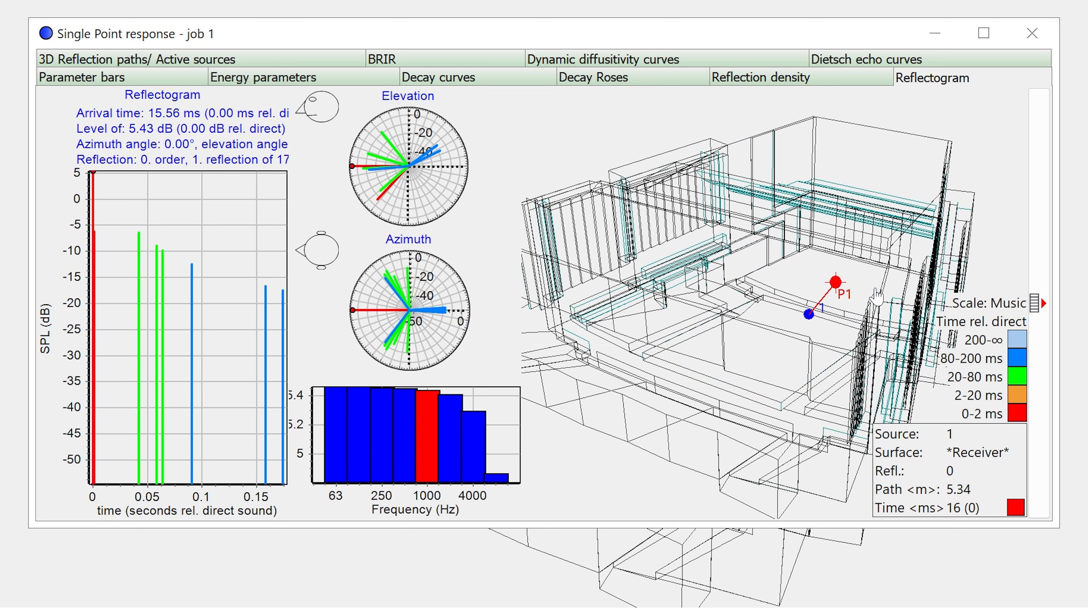
Show all reflection paths together in the 3D view and switch the colour scale of the reflections
{"action": "key", "text": "F9"}
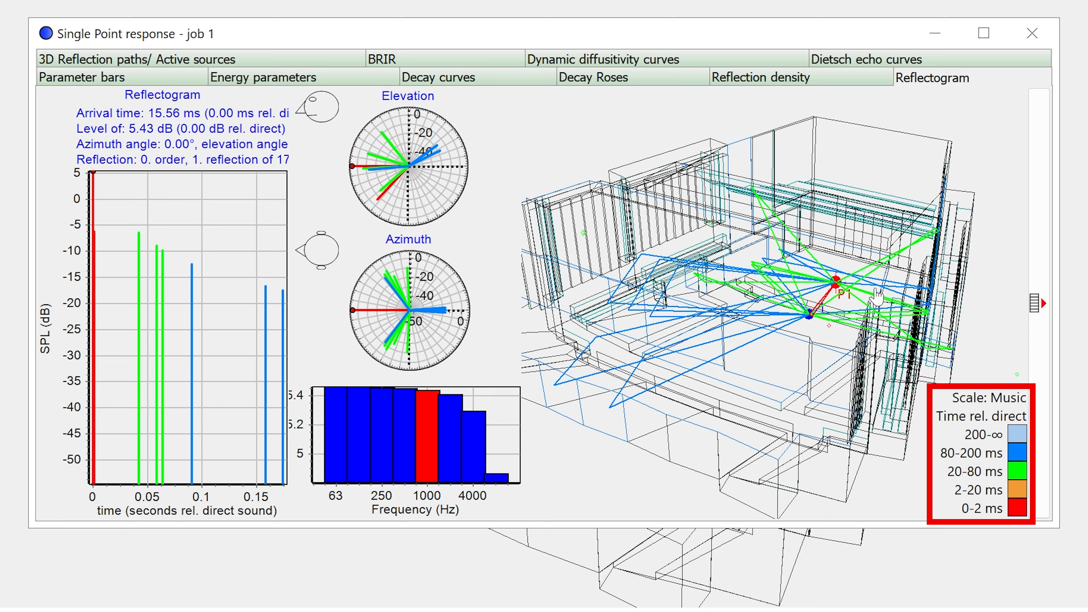
{"action": "key", "text": "o"}
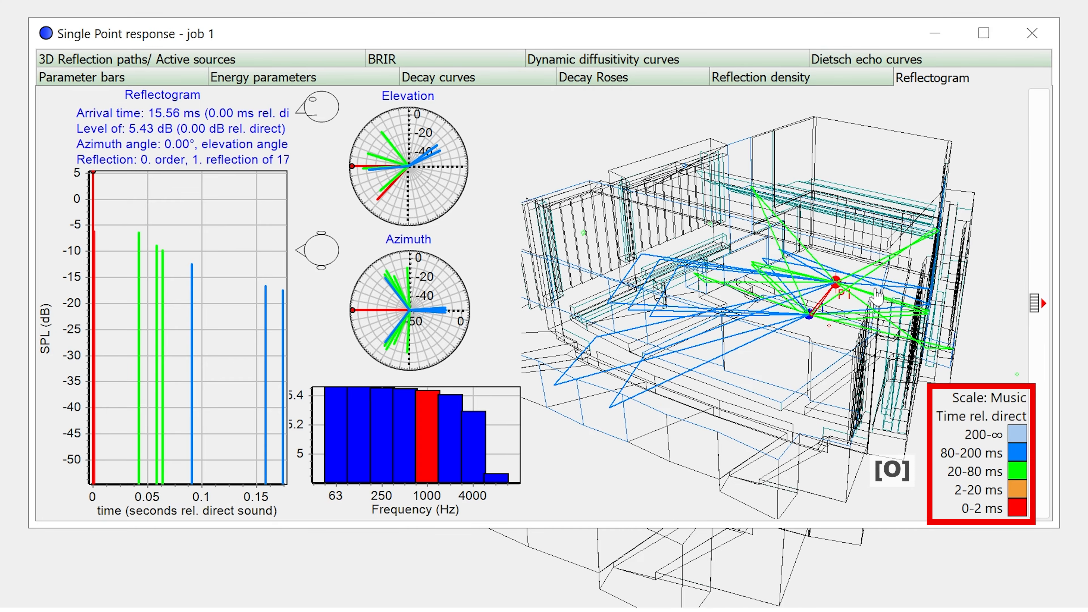
{"action": "key", "text": "o"}
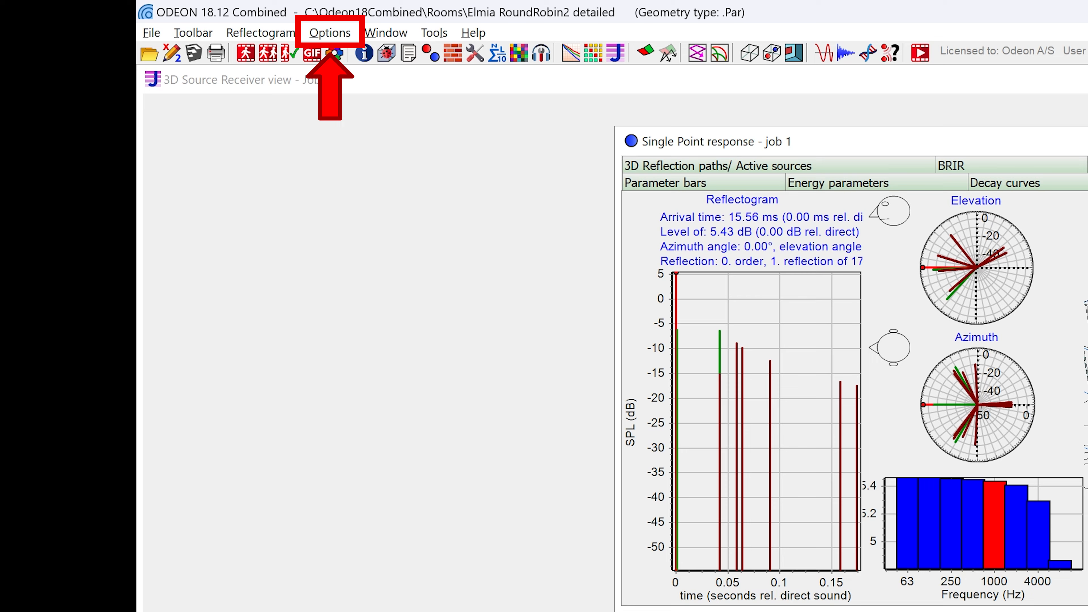
Open the user interface colours in the program setup
{"action": "left_click", "coordinate": [330, 36]}
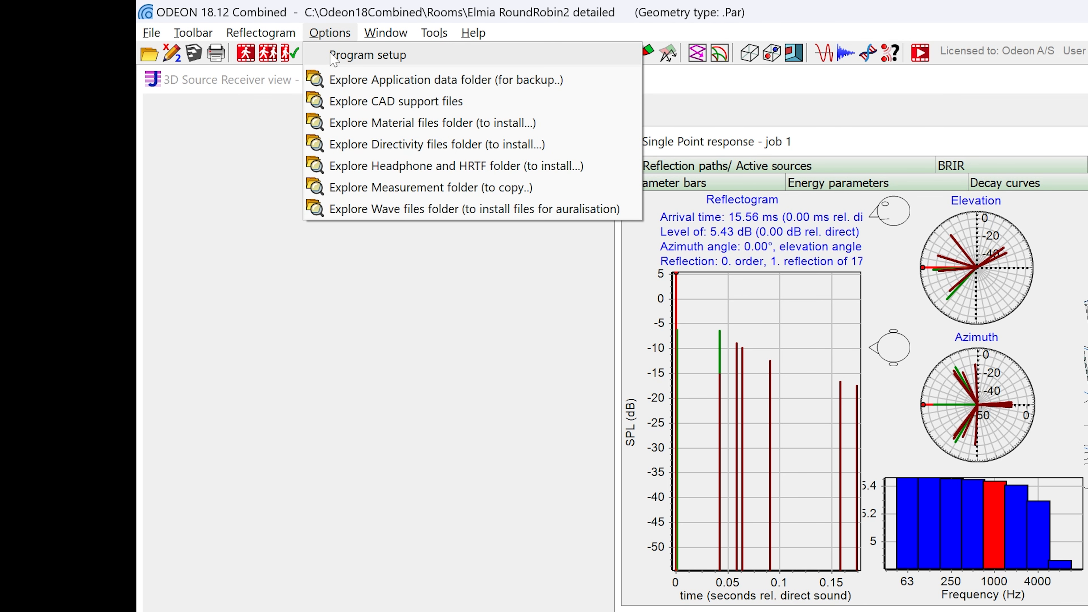
{"action": "left_click", "coordinate": [333, 56]}
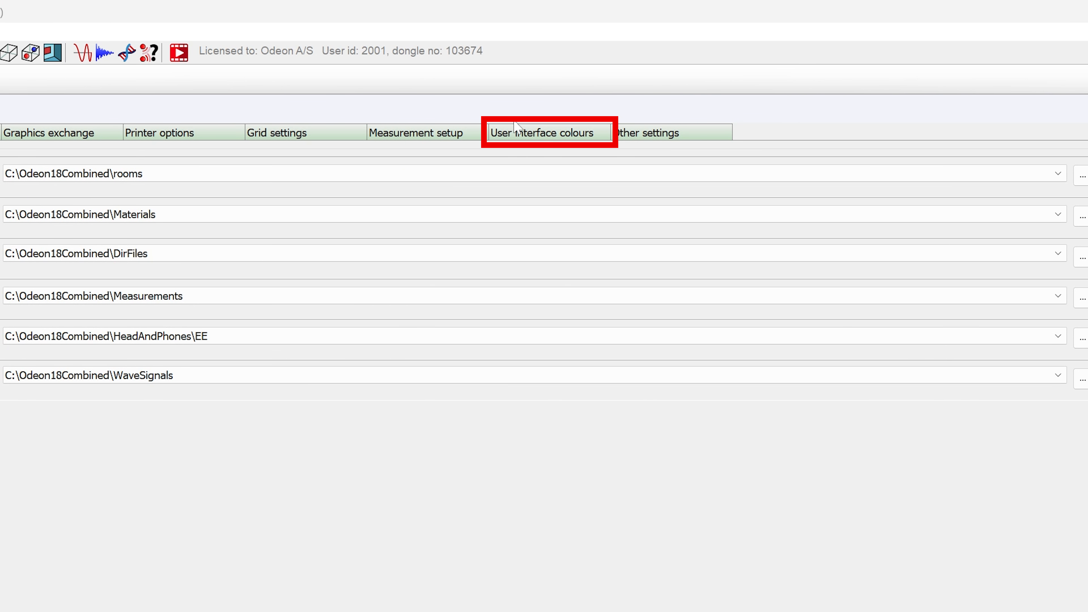
{"action": "left_click", "coordinate": [547, 133]}
{"action": "left_click", "coordinate": [427, 185]}
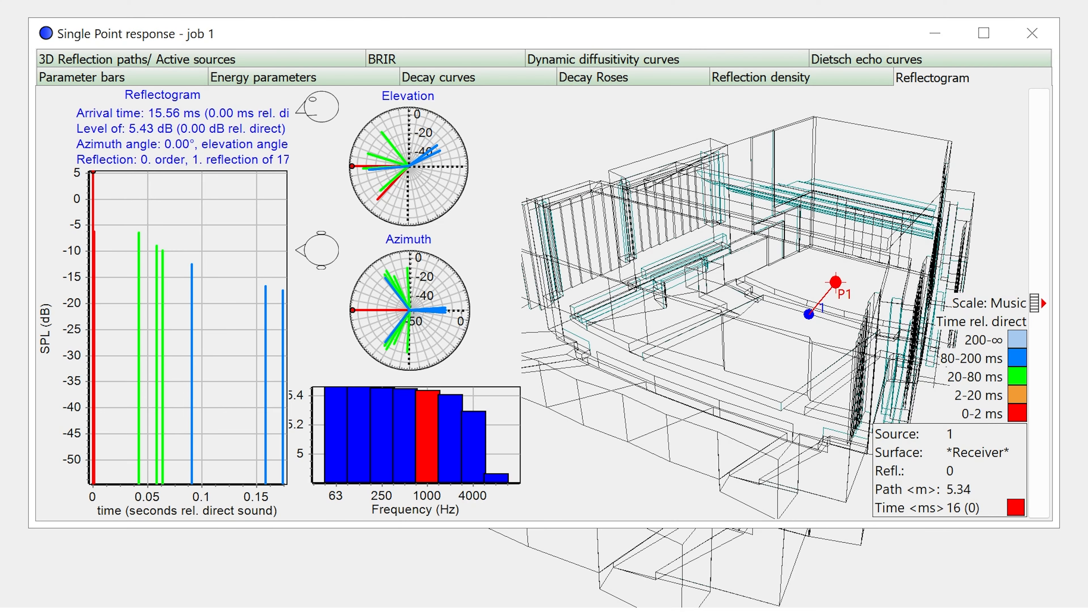
Select individual reflections in the reflectogram, the elevation and azimuth roses, and the 3D view to trace their ray paths
{"action": "left_click", "coordinate": [139, 297]}
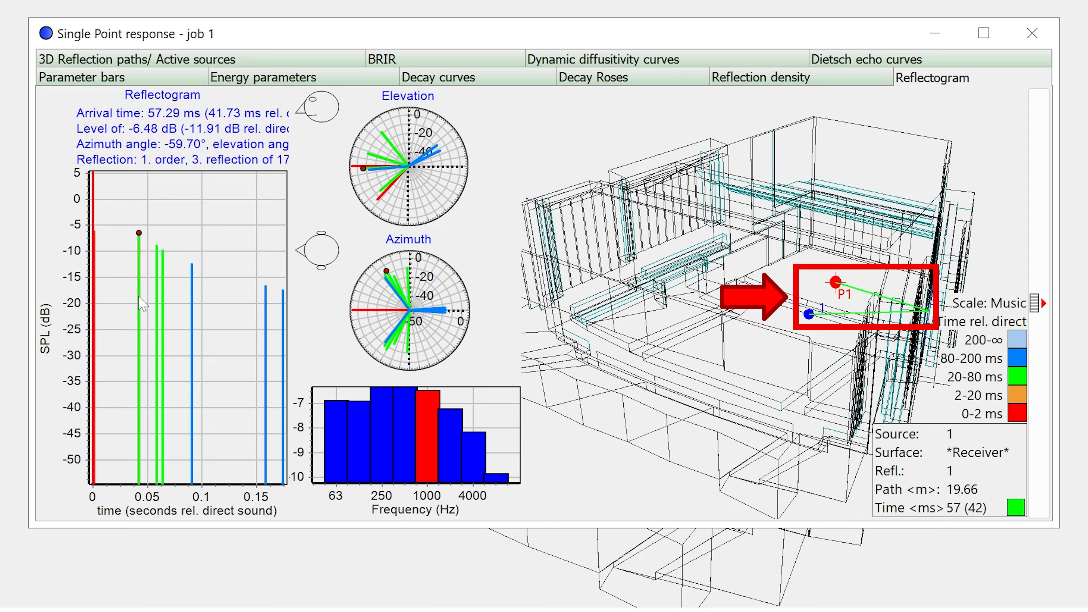
{"action": "left_click", "coordinate": [192, 308]}
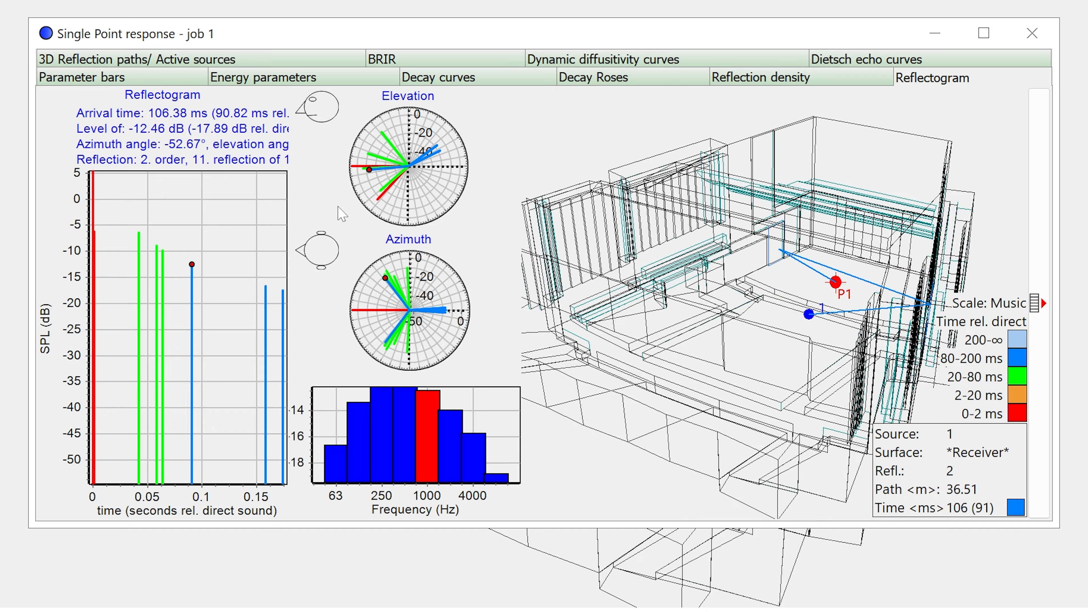
{"action": "left_click", "coordinate": [393, 195]}
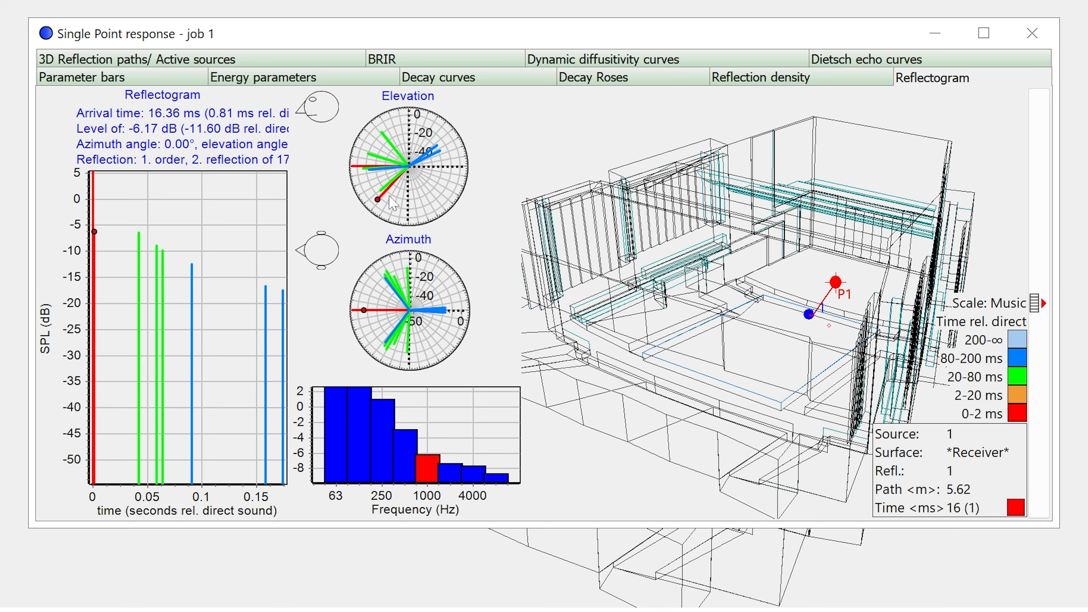
{"action": "left_click", "coordinate": [393, 282]}
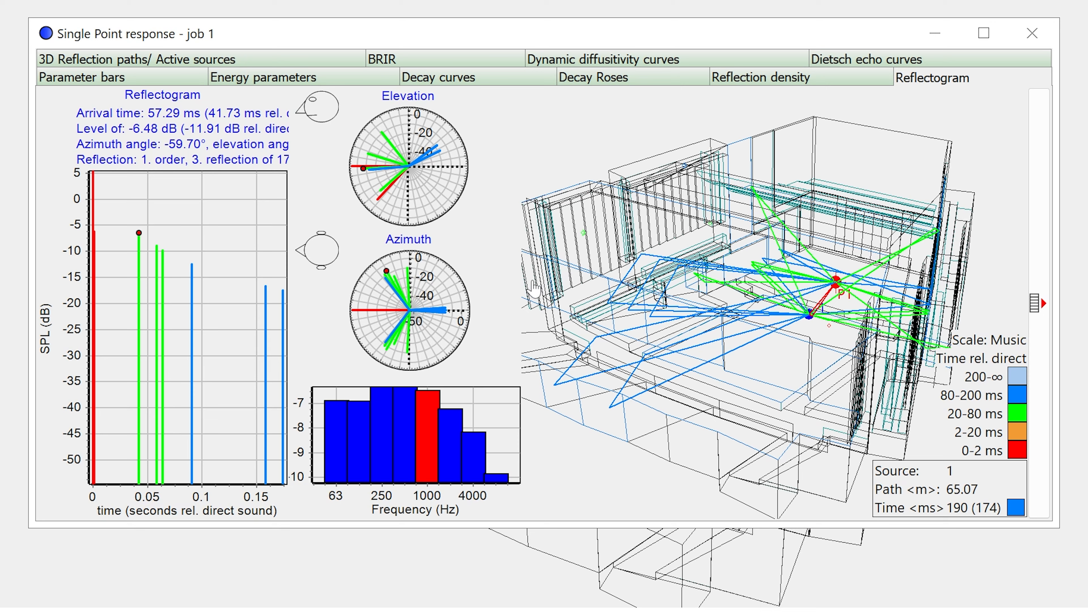
{"action": "mouse_move", "coordinate": [682, 261]}
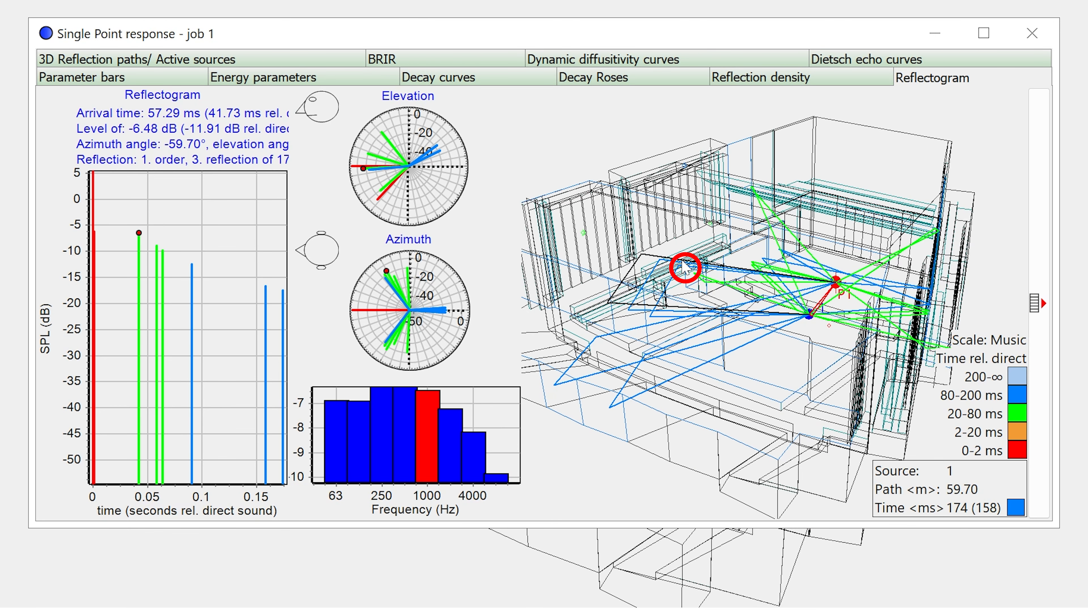
{"action": "left_click", "coordinate": [685, 267]}
Reduce the displayed room geometry to the reflecting surfaces and zoom the reflectogram in on the reflections around 0.09 s
{"action": "key", "text": "alt+t"}
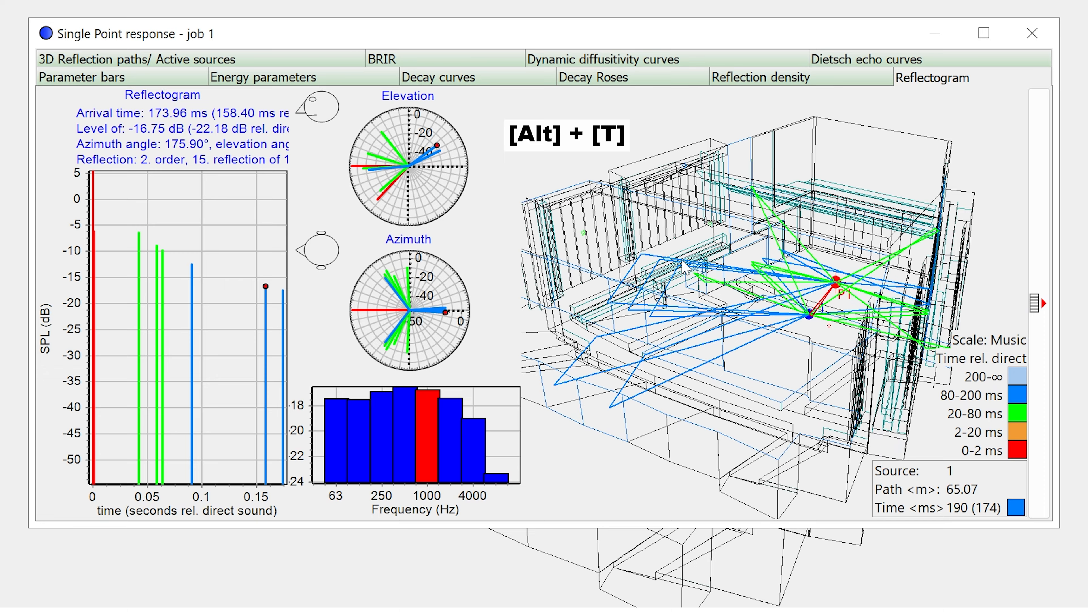
{"action": "key", "text": "alt+t"}
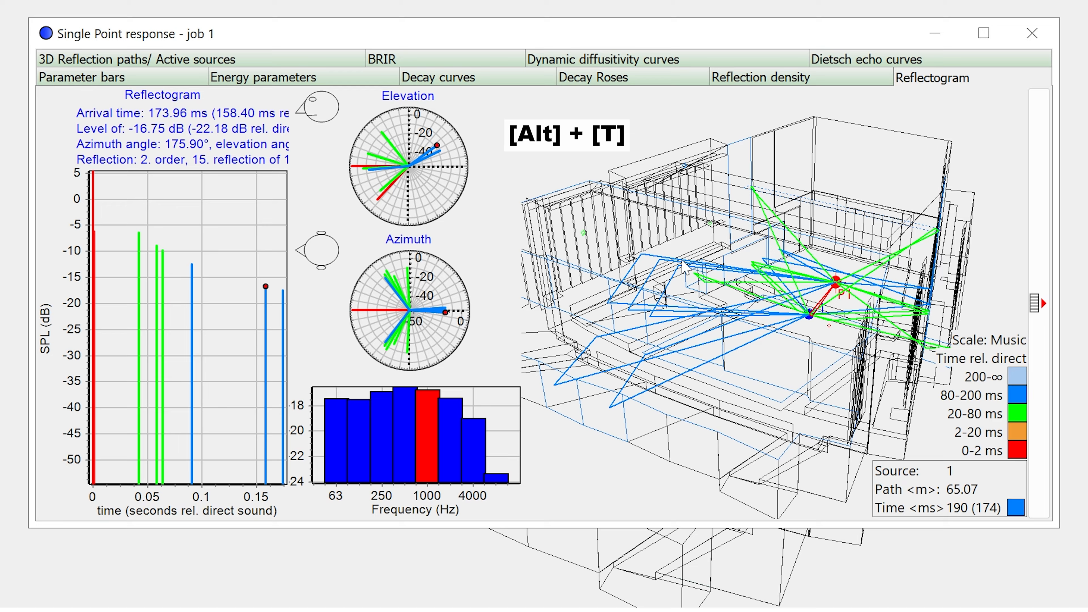
{"action": "key", "text": "alt+t"}
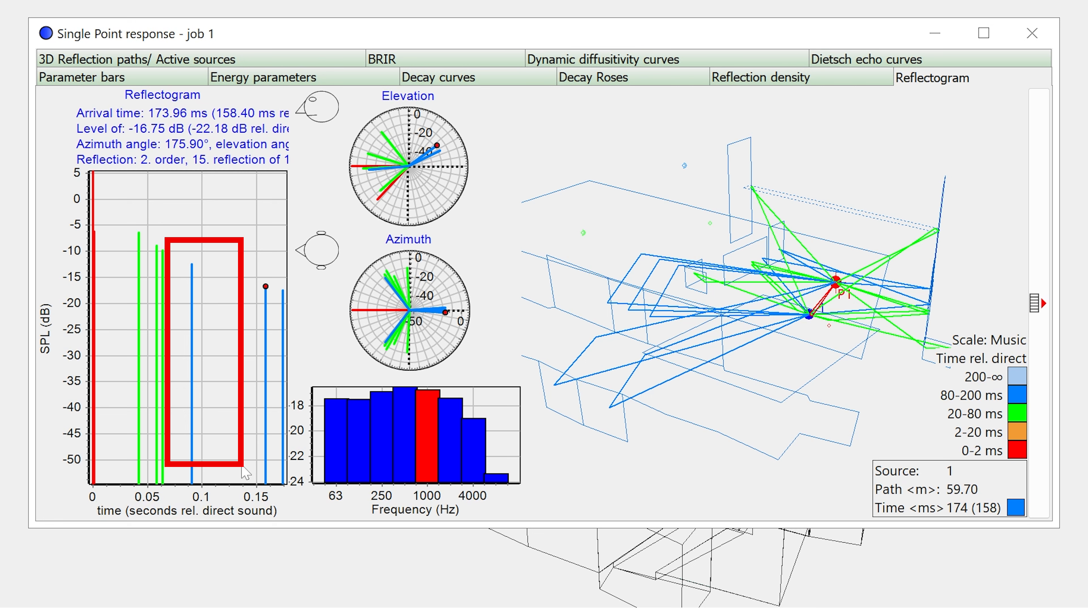
{"action": "left_click_drag", "start_coordinate": [166, 240], "coordinate": [241, 465]}
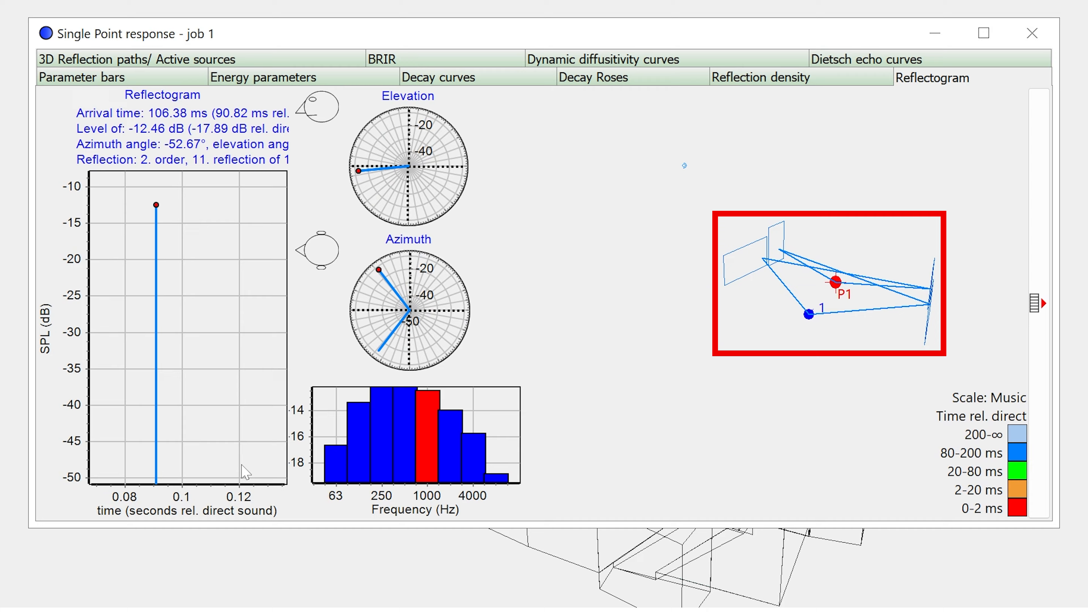
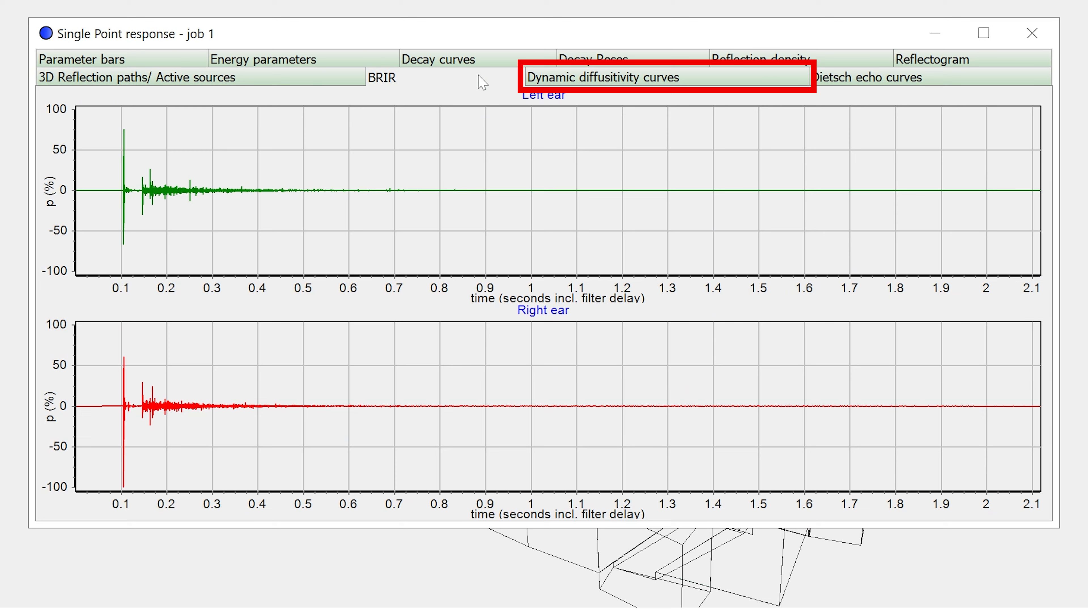
View the dynamic diffusivity curves and the Dietsch echo curves of job 1
{"action": "left_click", "coordinate": [726, 84]}
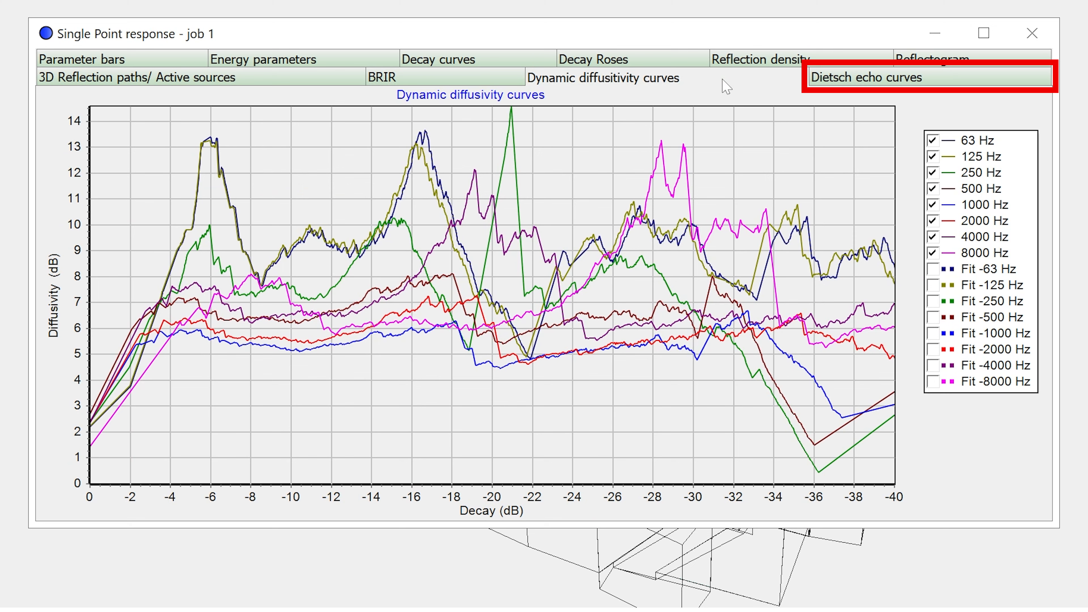
{"action": "left_click", "coordinate": [956, 81]}
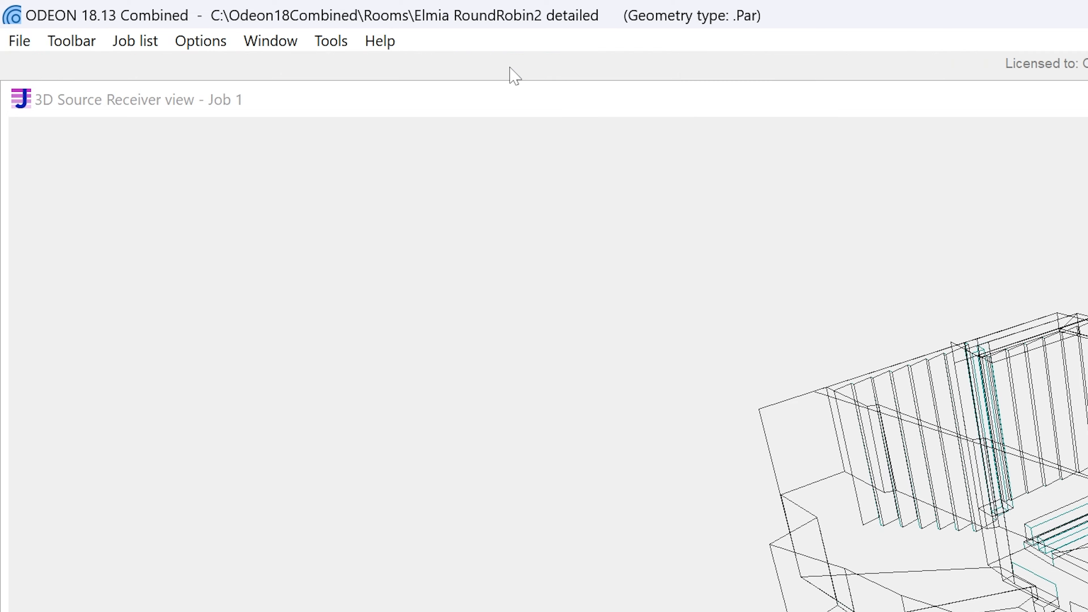
Open the auralisation setup and set the HRTF to unity_SRate44100_Apass0,50_Astop40,00_BOvrLap100%_PPrHRTF1
{"action": "left_click", "coordinate": [507, 66]}
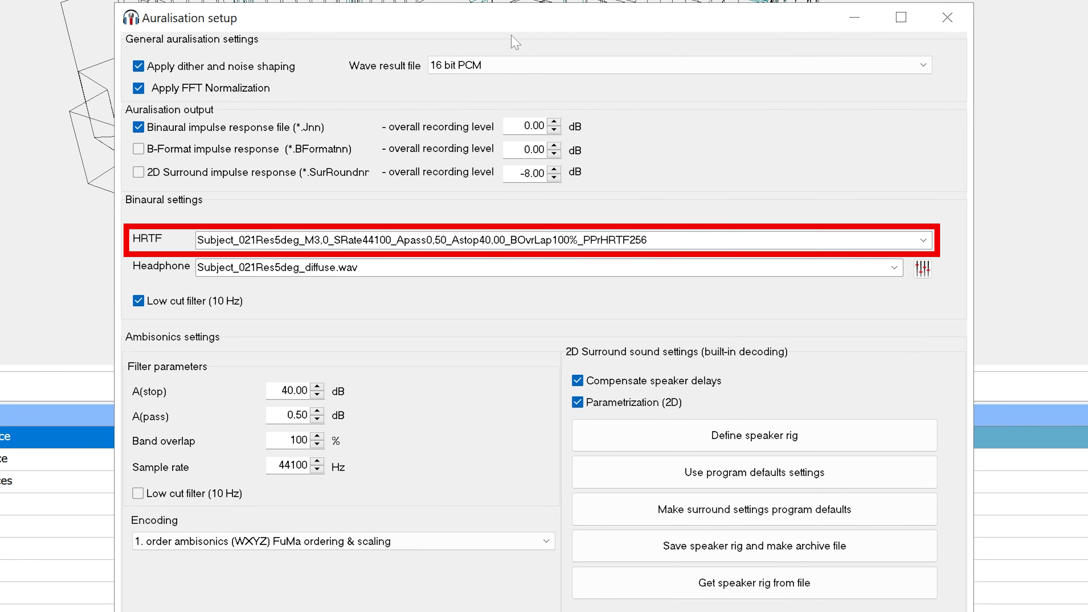
{"action": "left_click", "coordinate": [923, 243]}
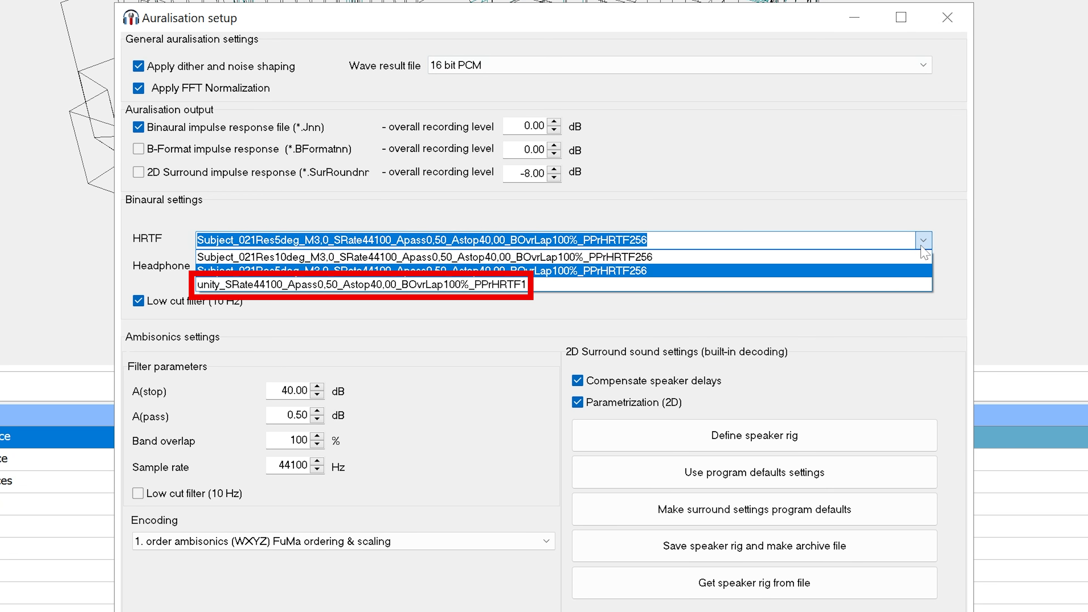
{"action": "left_click", "coordinate": [360, 285]}
Choose the blank headphone entry in the auralisation setup, and close it, saving the changes to the room setup
{"action": "left_click", "coordinate": [894, 268]}
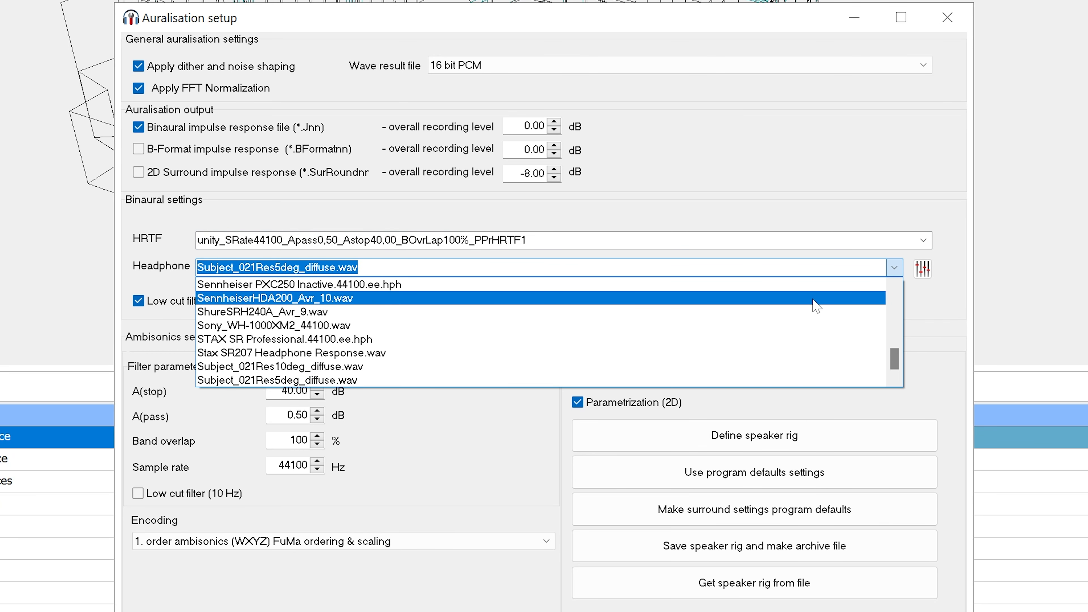
{"action": "scroll", "coordinate": [816, 305], "scroll_direction": "up", "scroll_amount": 3}
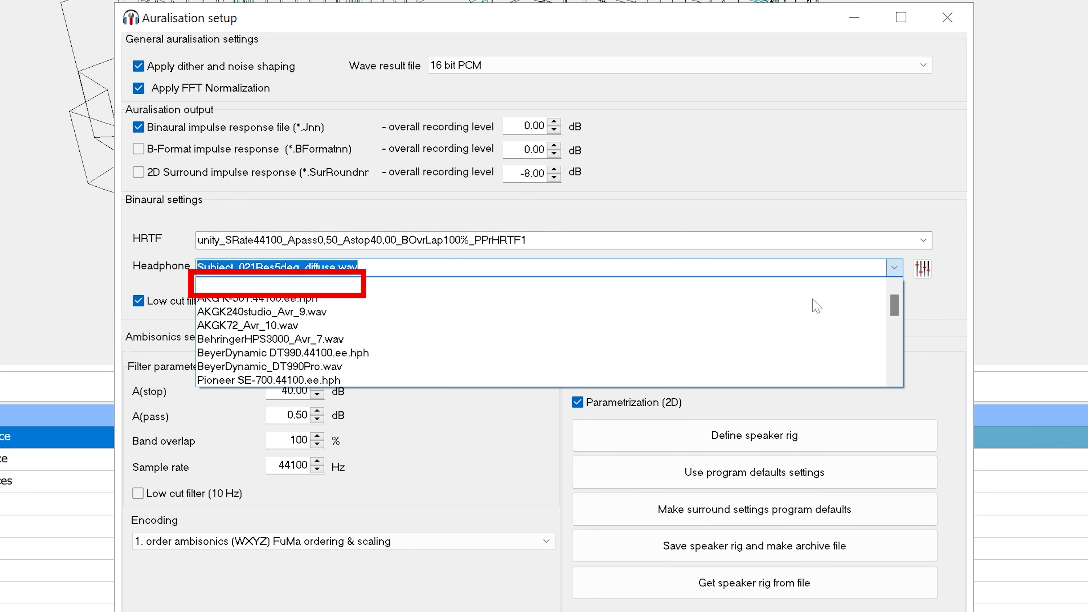
{"action": "left_click", "coordinate": [833, 285]}
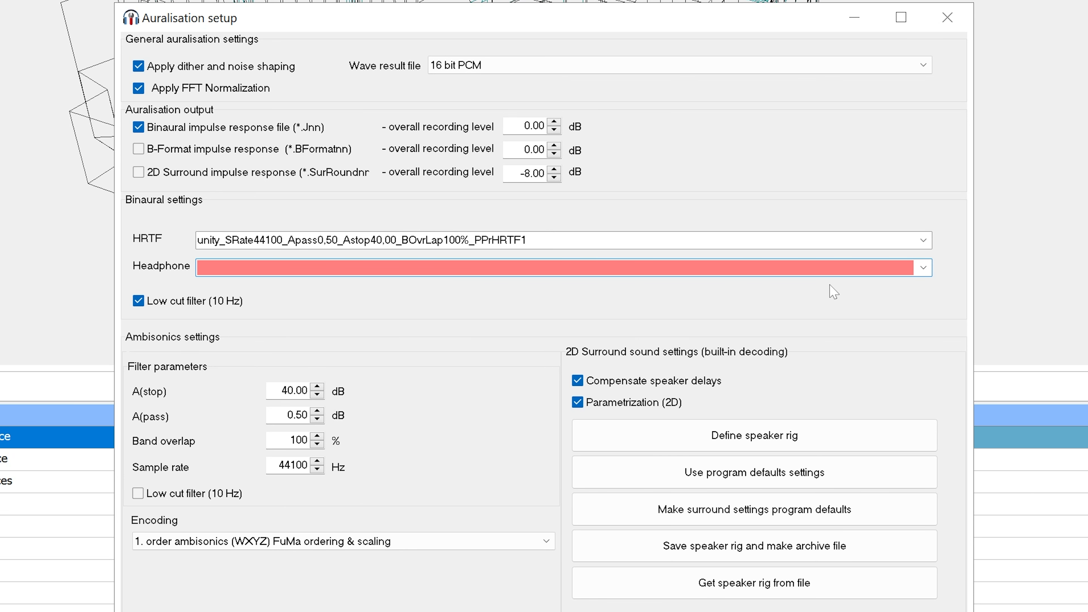
{"action": "left_click", "coordinate": [948, 19]}
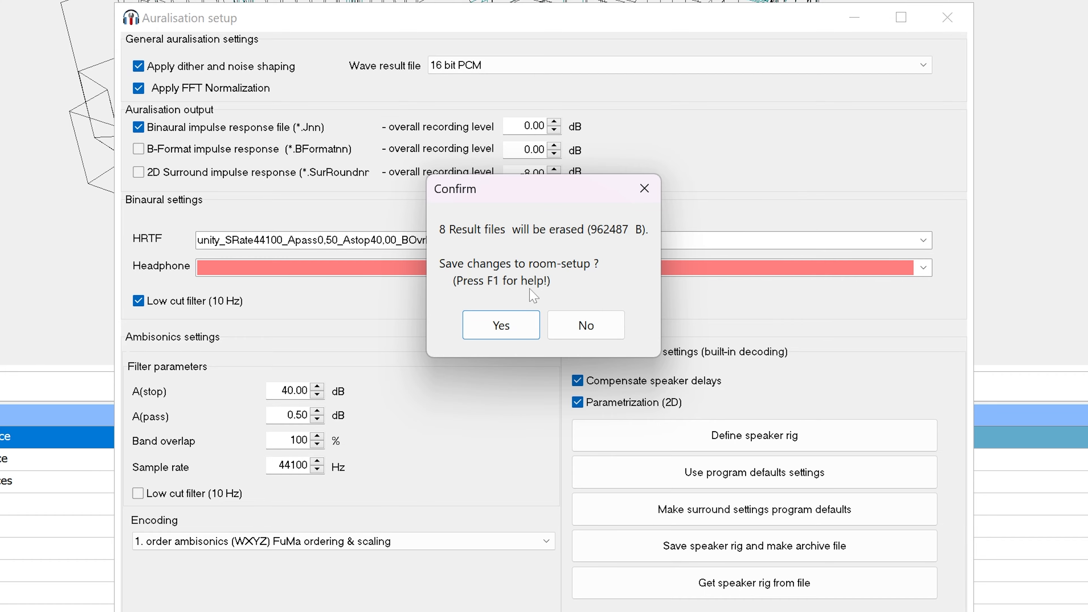
{"action": "left_click", "coordinate": [495, 325]}
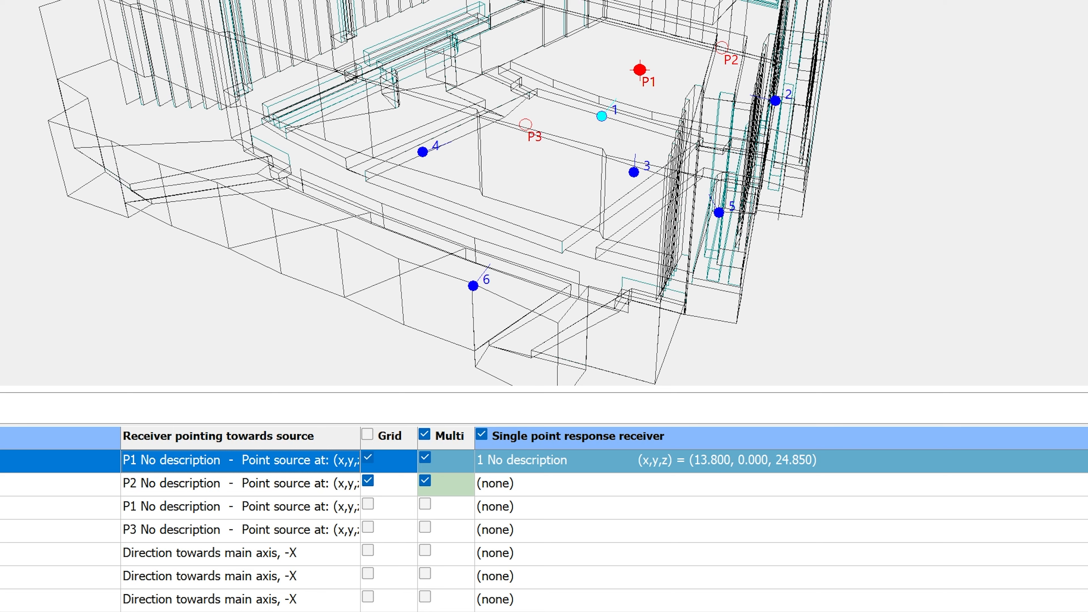
Play job 1's binaural impulse response and save a copy as Elmia RoundRobin2 detailed.J01 in the Odeon18Combined folder
{"action": "left_click", "coordinate": [765, 306]}
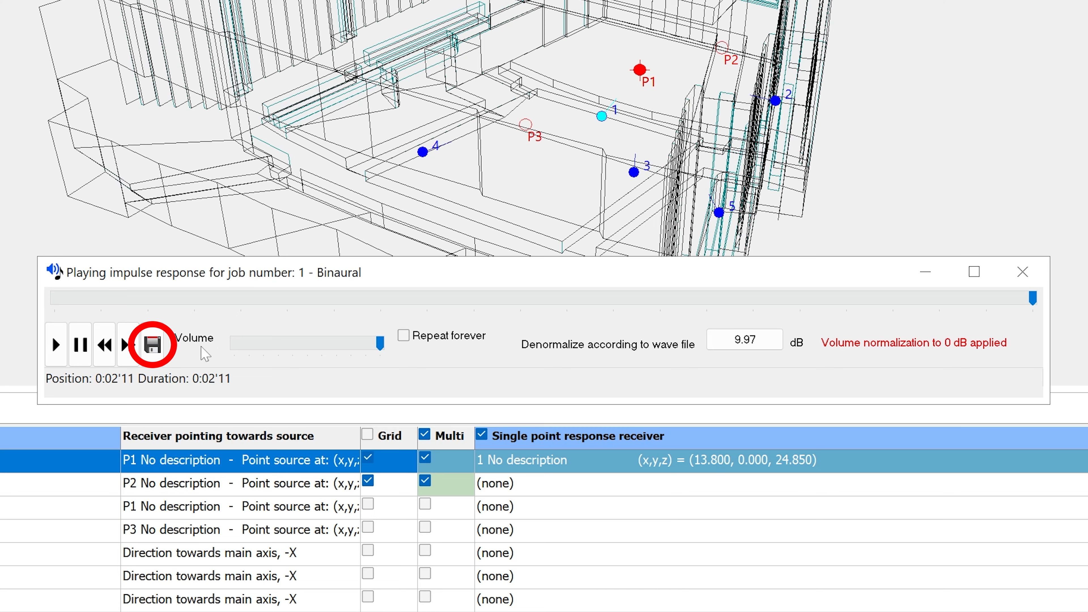
{"action": "left_click", "coordinate": [152, 344]}
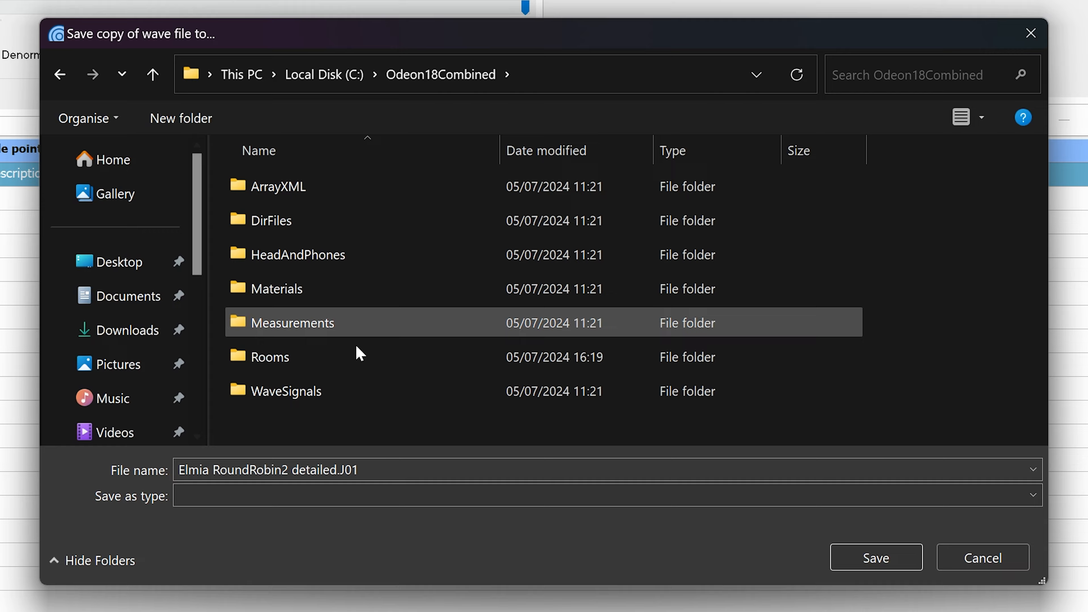
{"action": "left_click", "coordinate": [876, 558]}
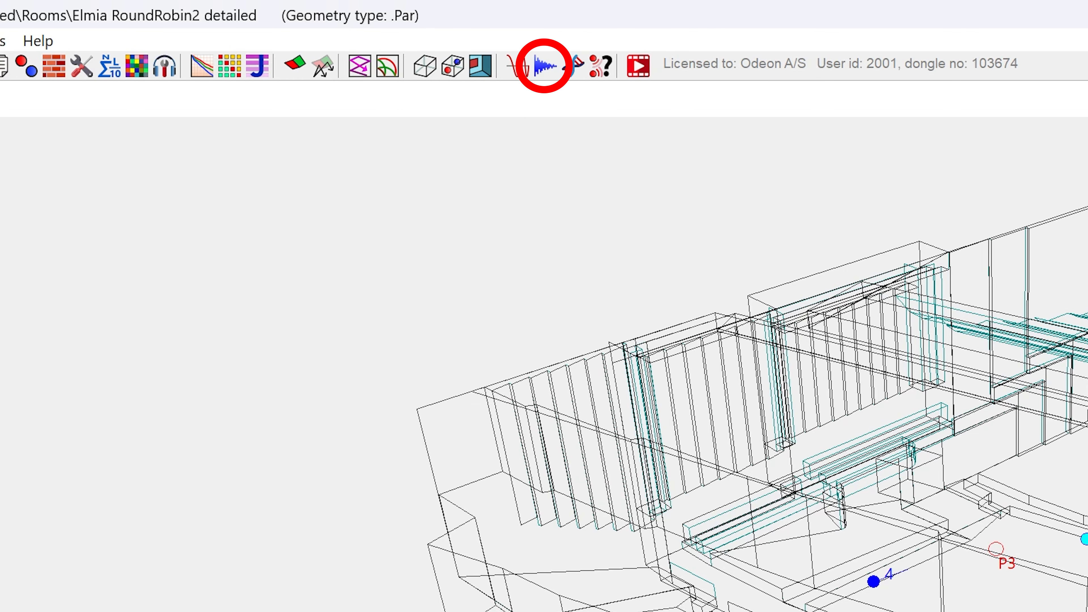
Load the saved Elmia RoundRobin2 detailed.J01 wave file as an impulse response for analysis
{"action": "left_click", "coordinate": [544, 77]}
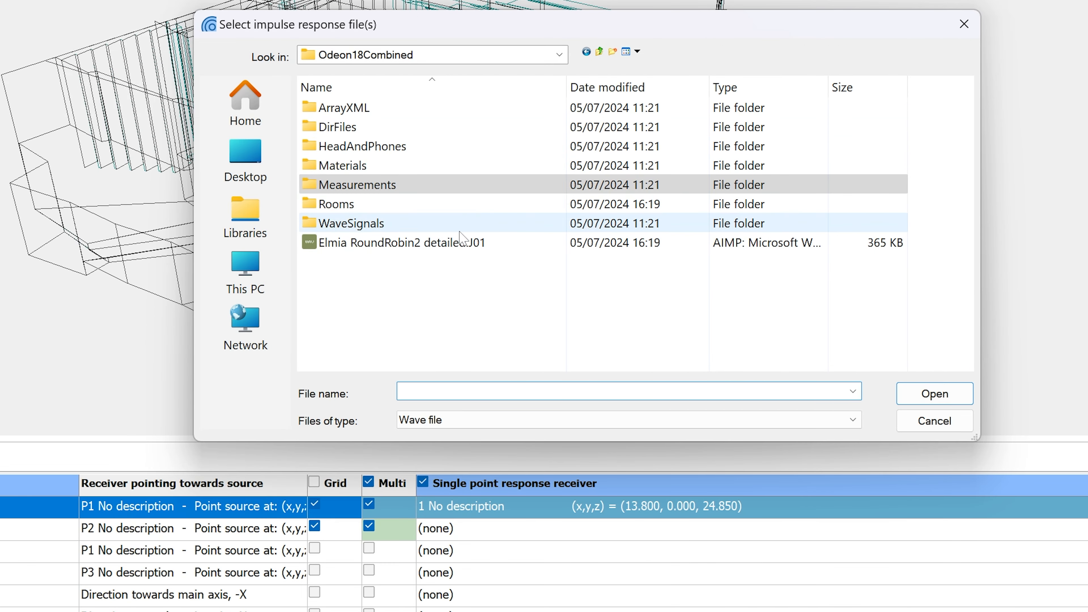
{"action": "double_click", "coordinate": [451, 244]}
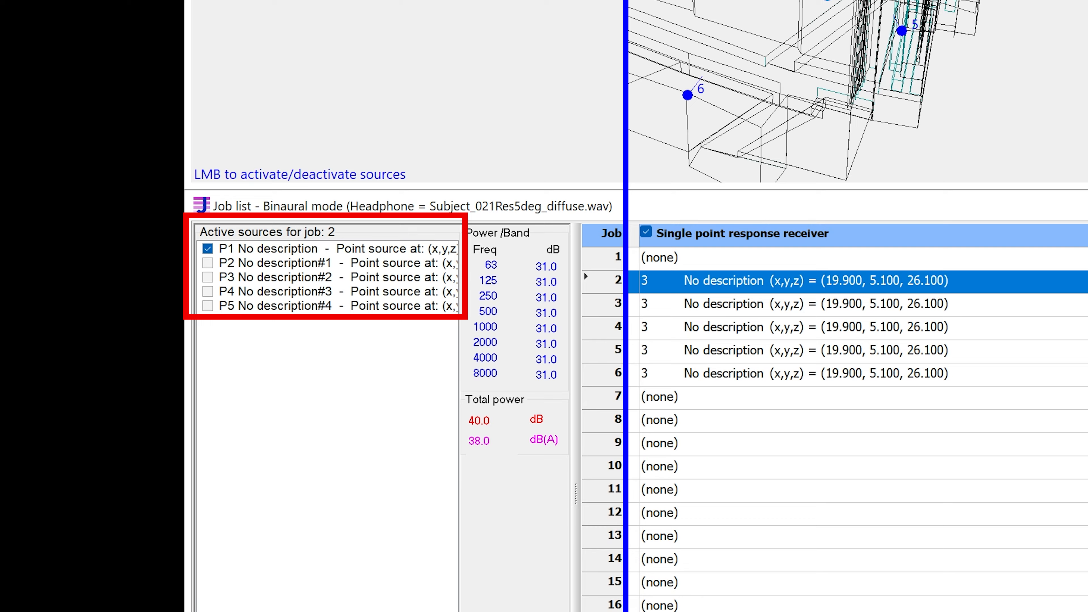
Step through the jobs that share receiver 3 to compare the active source of each job
{"action": "left_click", "coordinate": [6, 294]}
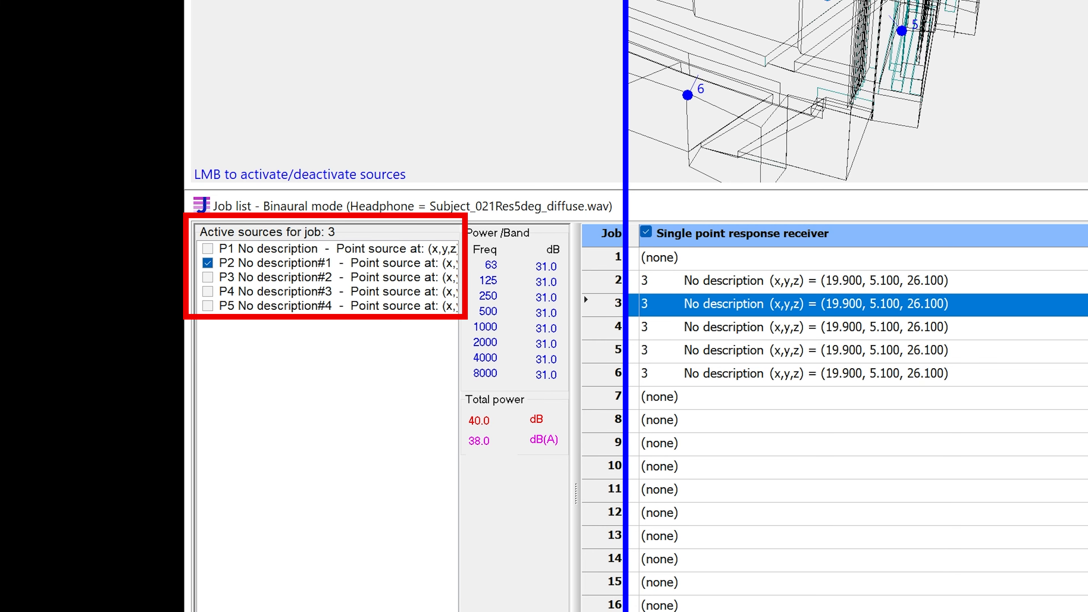
{"action": "left_click", "coordinate": [5, 318]}
{"action": "key", "text": "Down"}
{"action": "key", "text": "Down"}
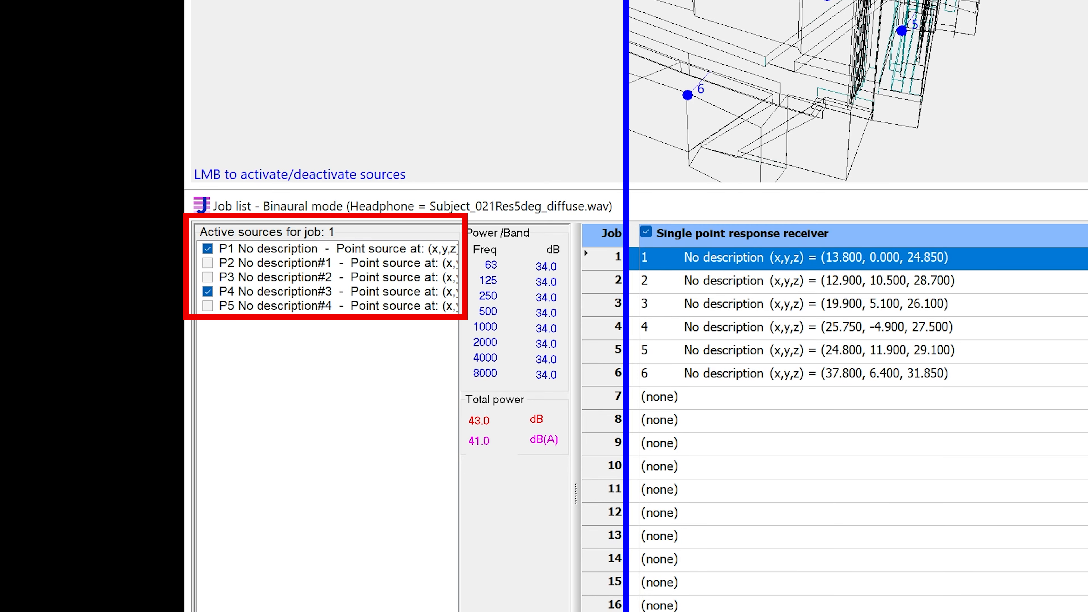
Step through the jobs that each use a different receiver, from job 2 onward, to check their active sources
{"action": "left_click", "coordinate": [797, 282]}
{"action": "key", "text": "Down"}
{"action": "key", "text": "Down"}
{"action": "key", "text": "Down"}
{"action": "key", "text": "Down"}
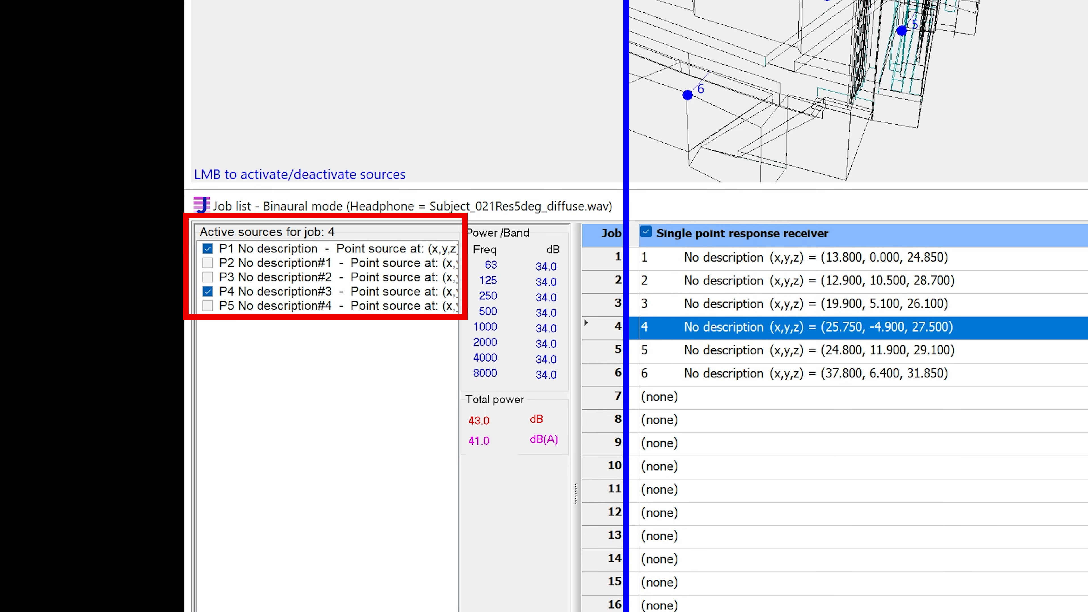